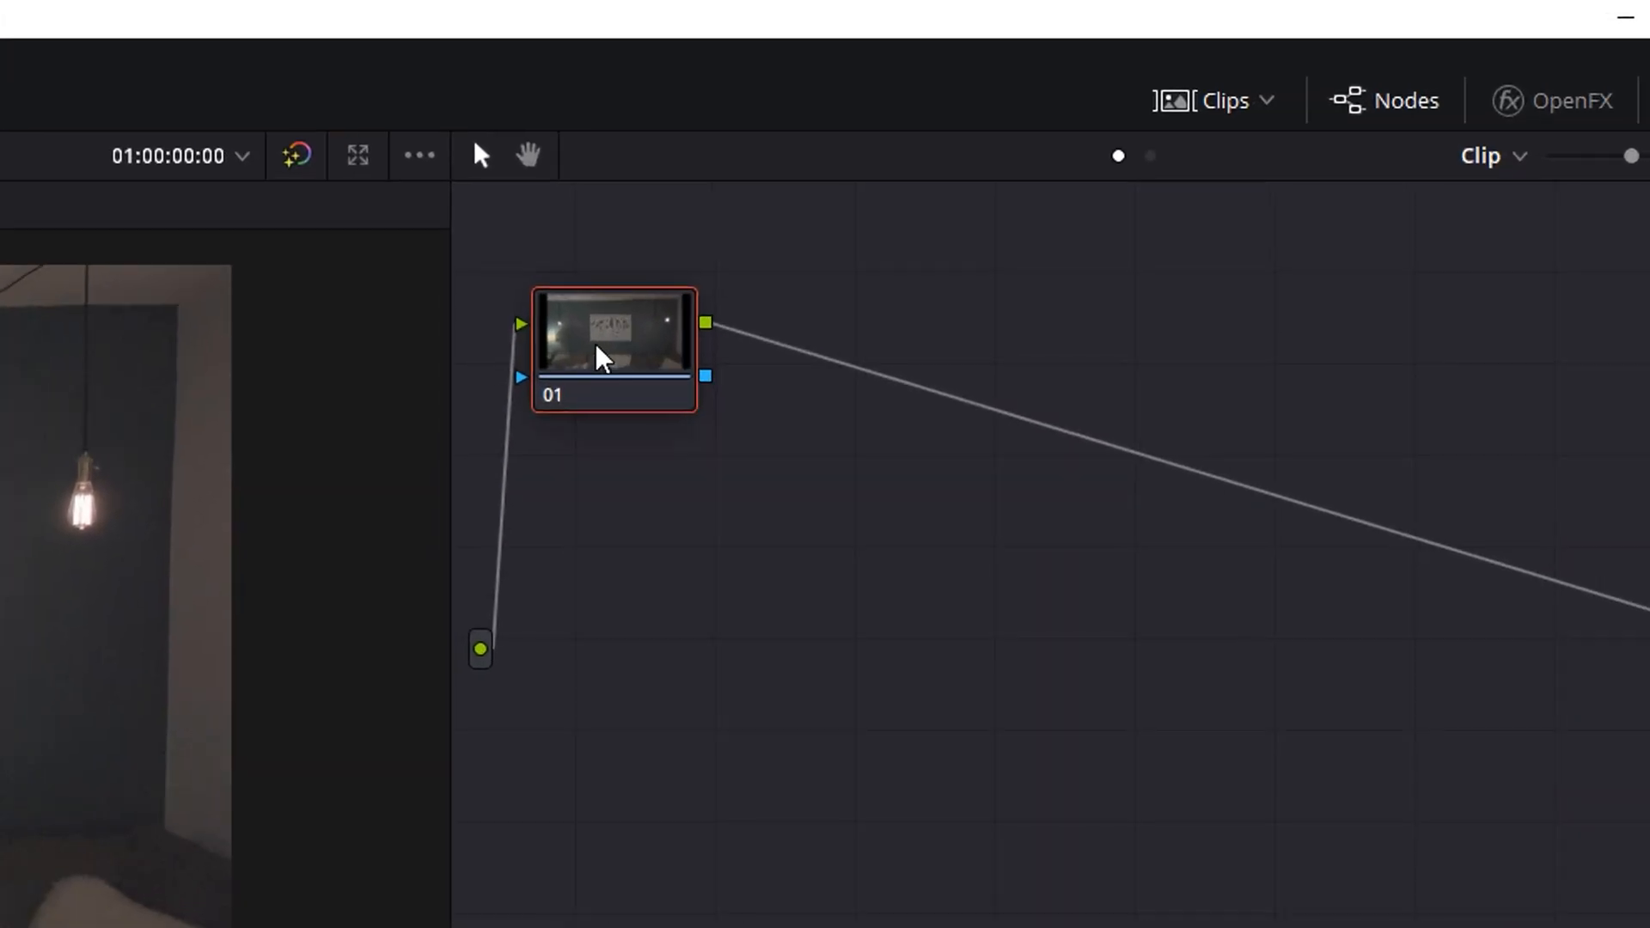
- Label the first node h/m/l
{"action": "right_click", "coordinate": [1187, 139]}
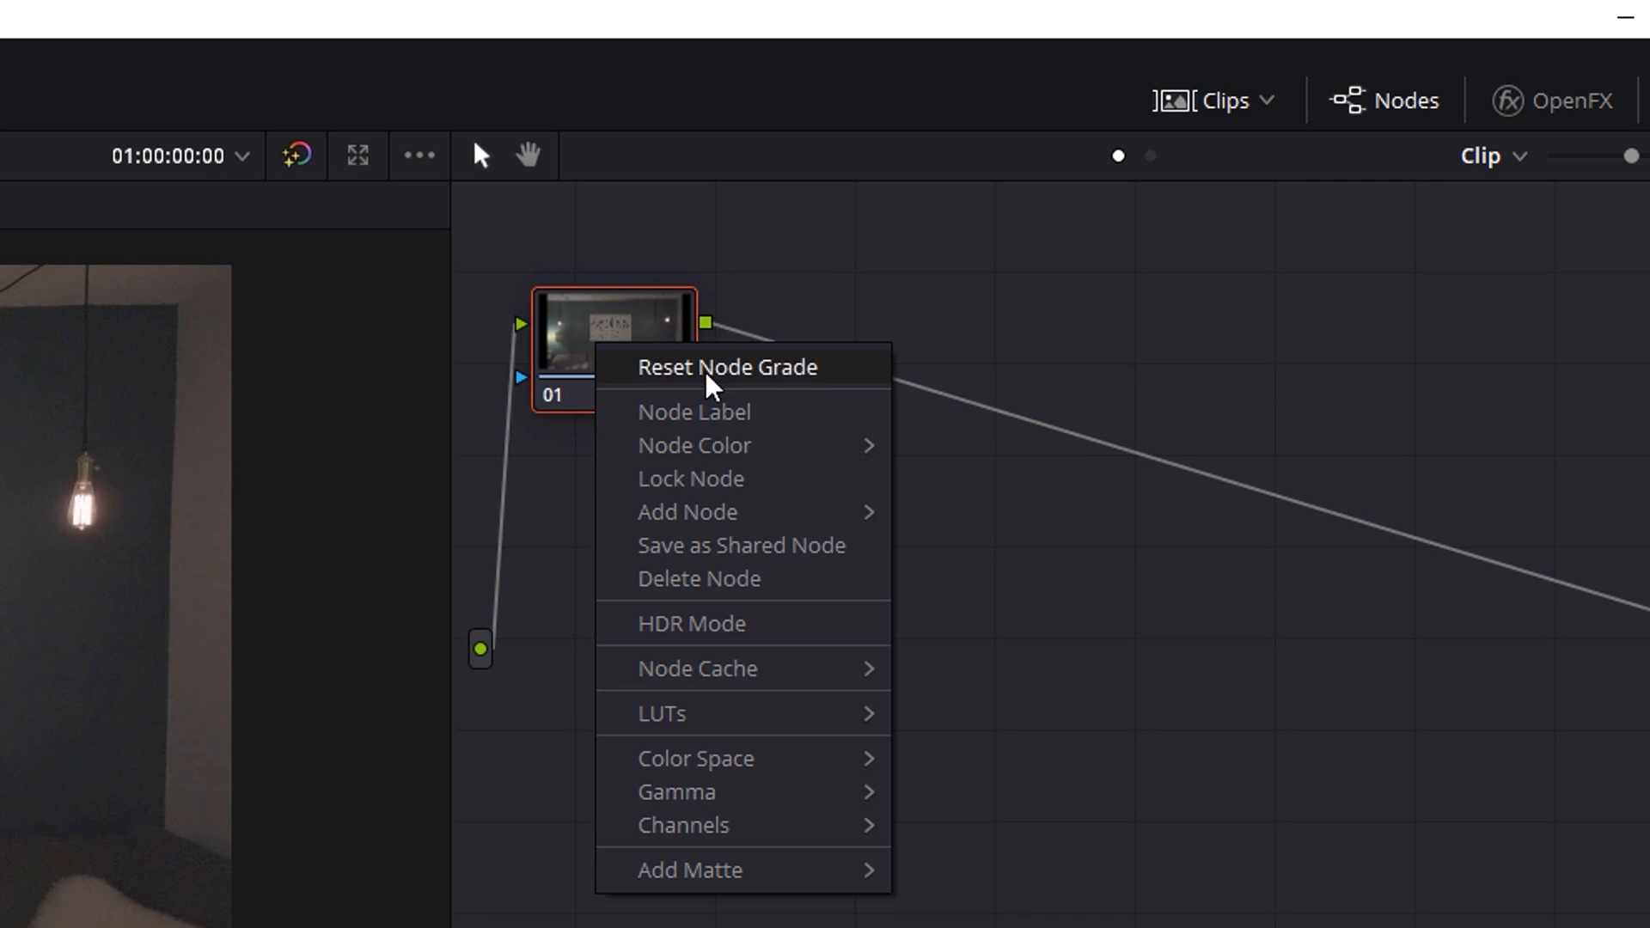
{"action": "left_click", "coordinate": [739, 406]}
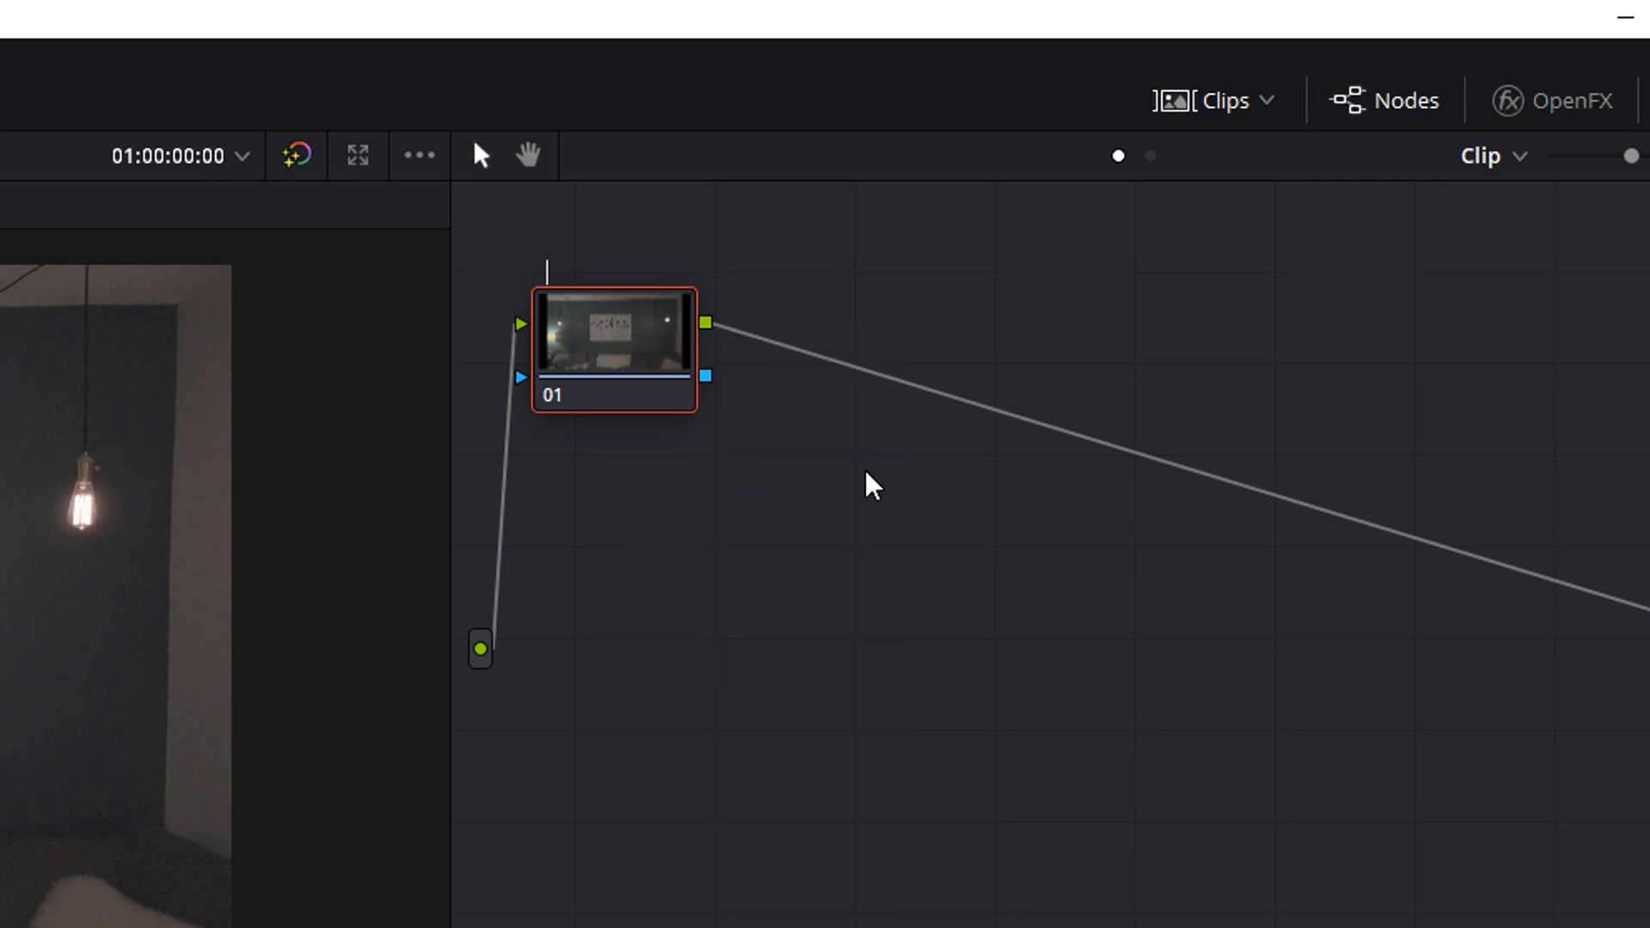
{"action": "type", "text": "h/m/l"}
{"action": "key", "text": "Return"}
- Add two more serial nodes after the h/m/l node and label them con/sat and color
{"action": "key", "text": "alt+s"}
{"action": "right_click", "coordinate": [821, 335]}
{"action": "left_click", "coordinate": [997, 408]}
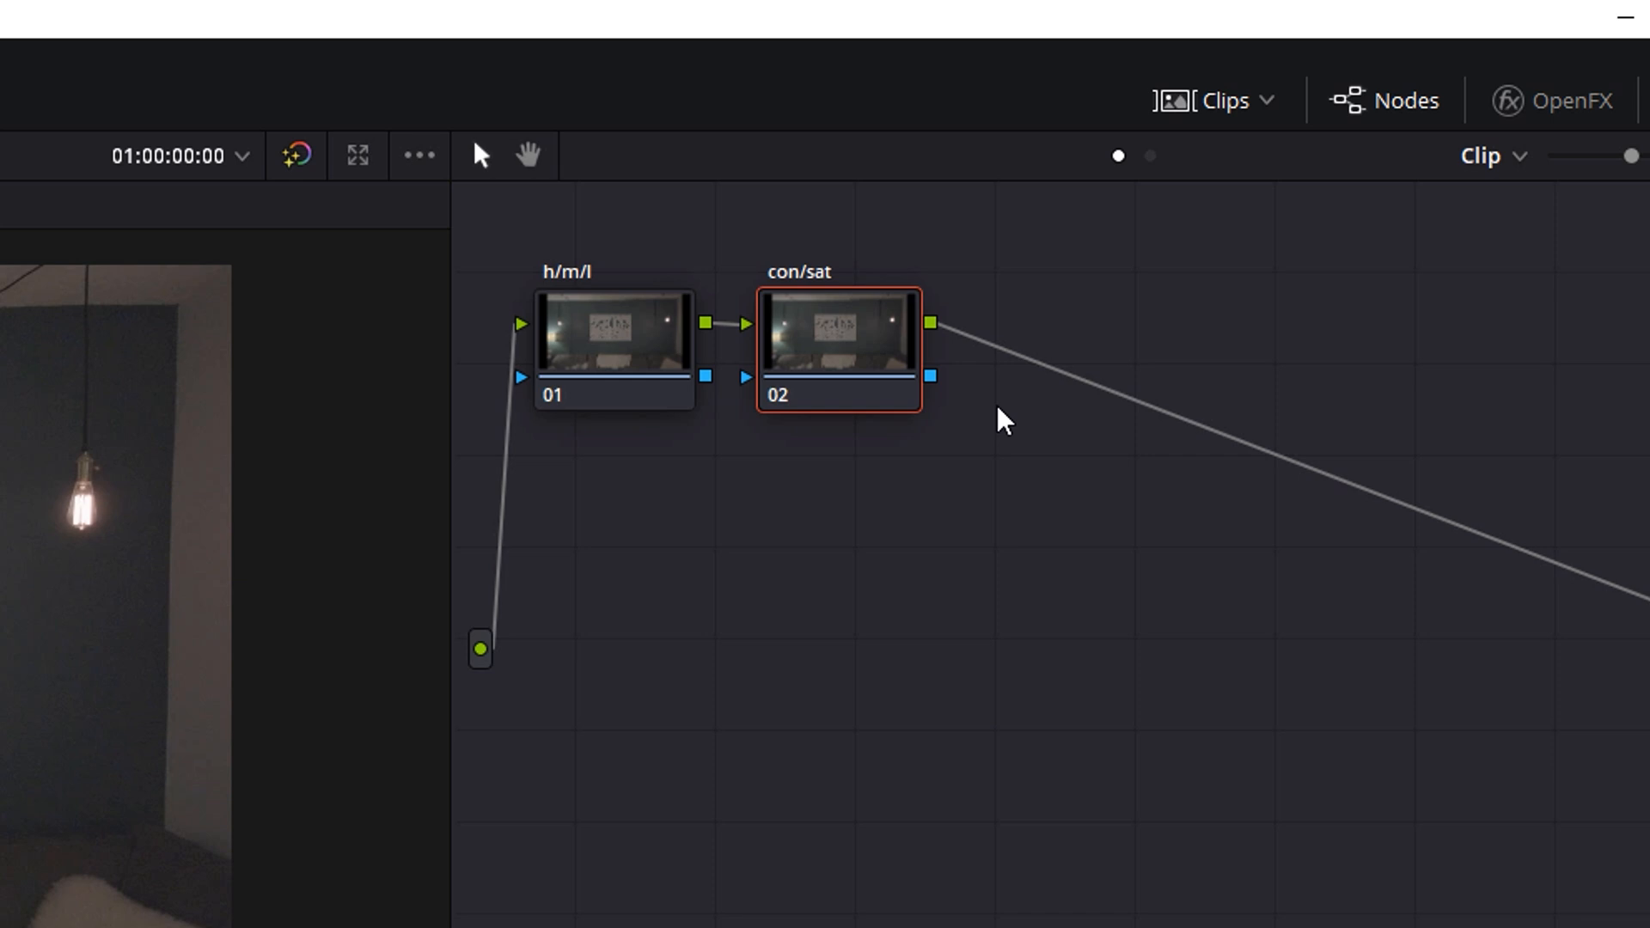
{"action": "key", "text": "alt+s"}
{"action": "right_click", "coordinate": [1062, 361]}
{"action": "left_click", "coordinate": [1100, 427]}
{"action": "type", "text": "color"}
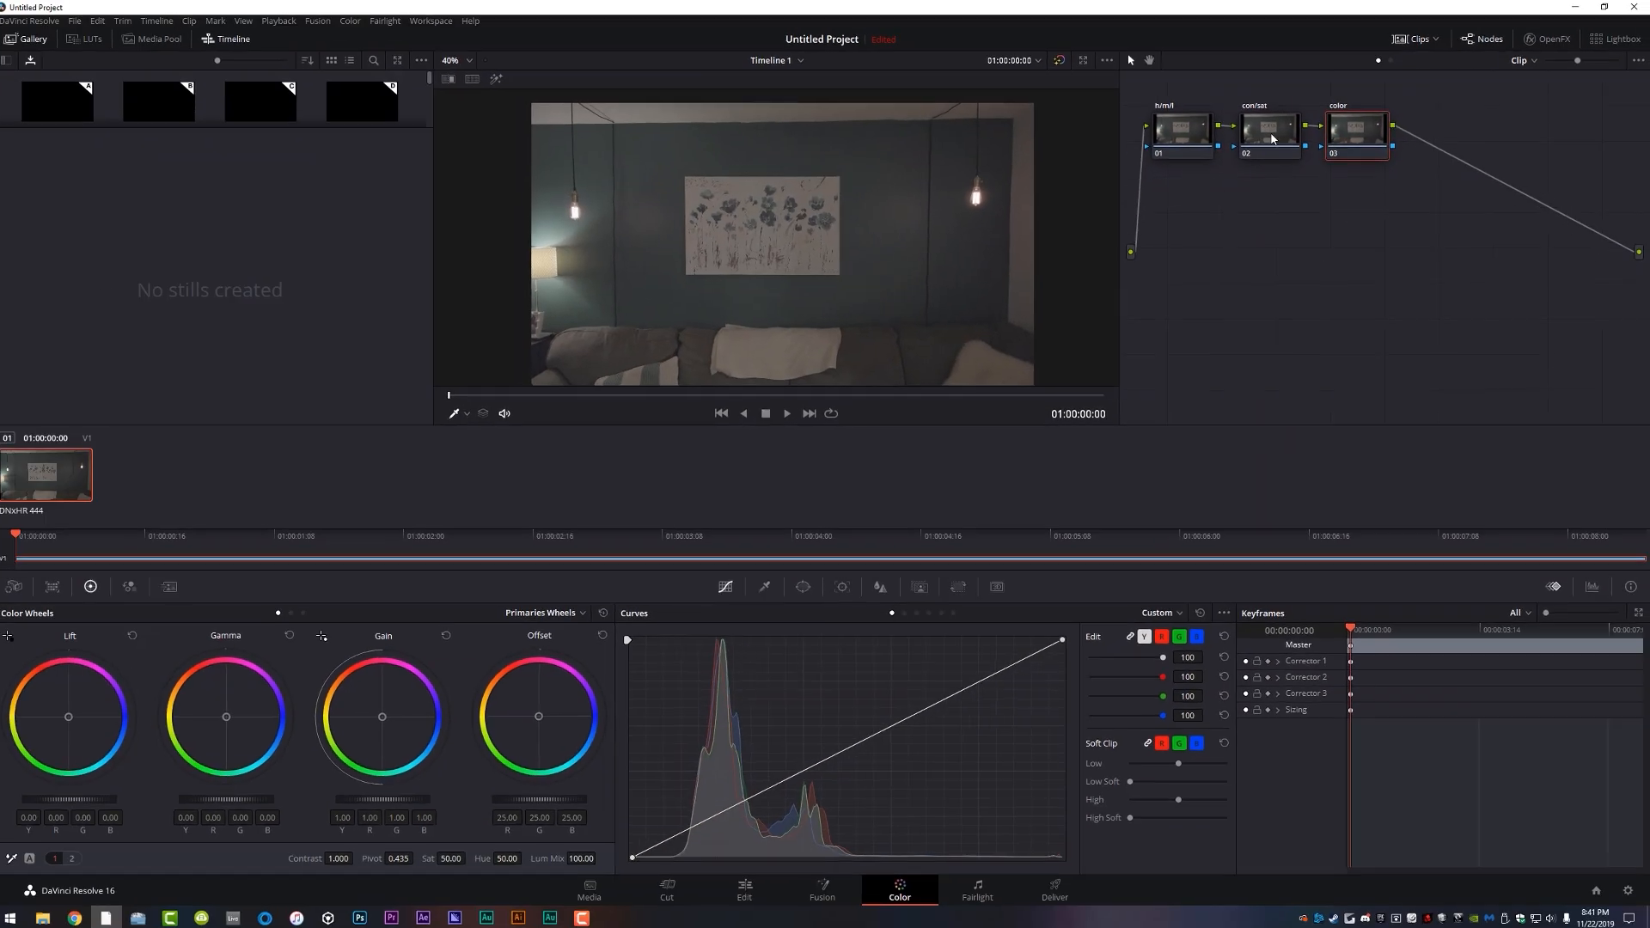
- On the con/sat node, raise the contrast to about 1.206 and the saturation to about 81.80
{"action": "left_click", "coordinate": [849, 355]}
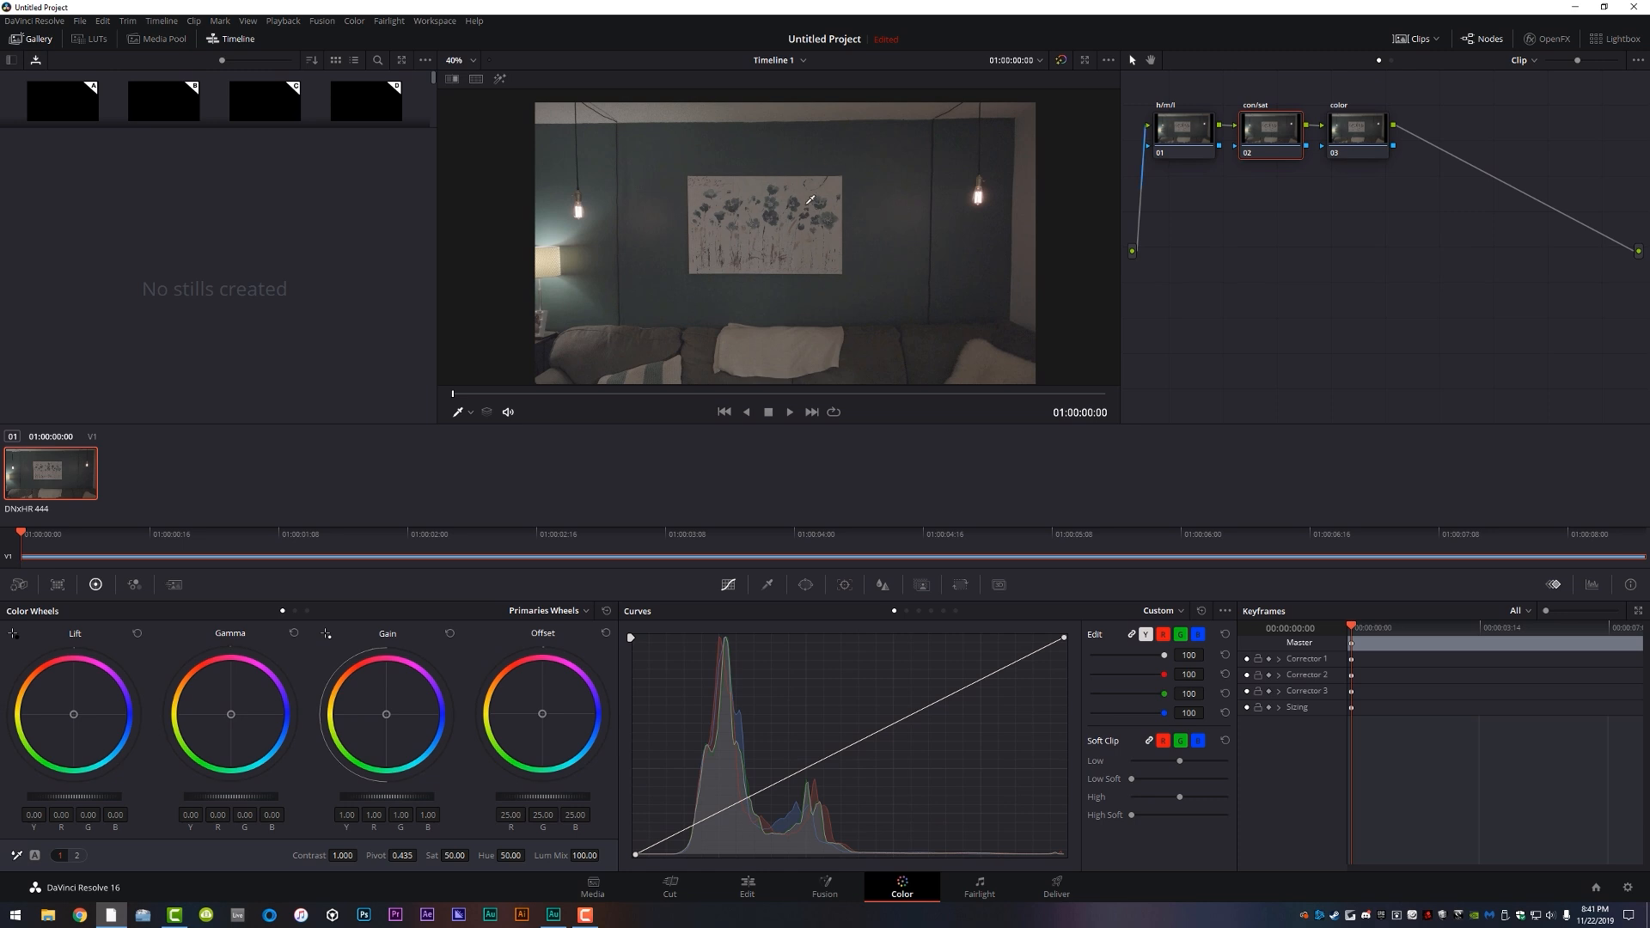
{"action": "left_click_drag", "start_coordinate": [342, 855], "coordinate": [417, 847]}
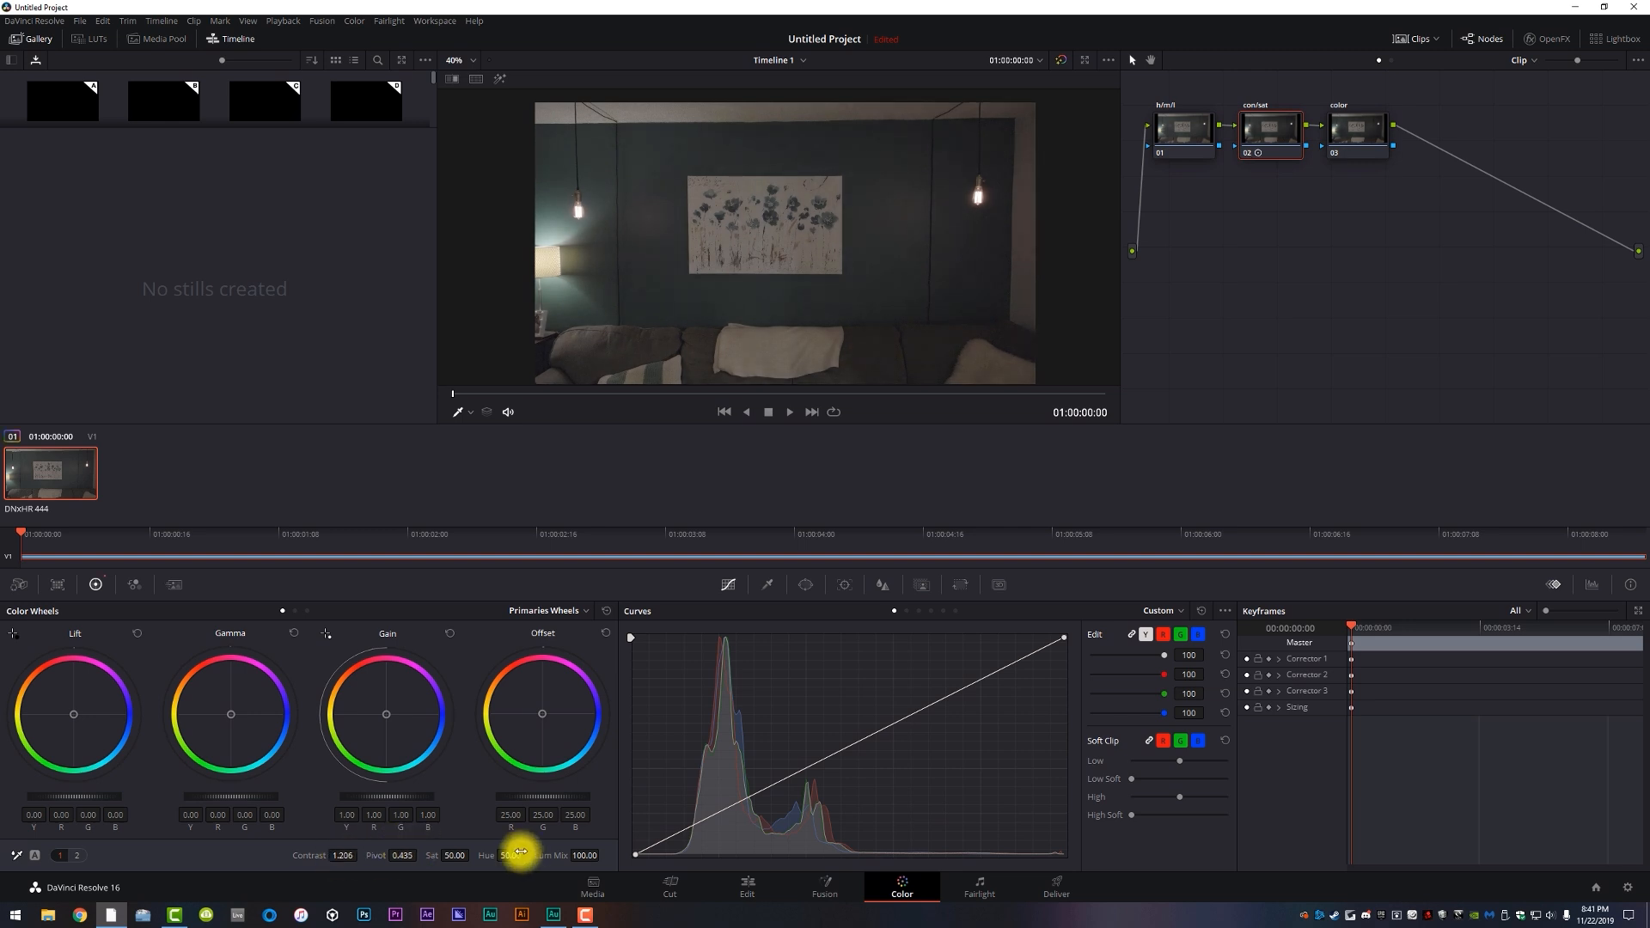
{"action": "left_click_drag", "start_coordinate": [451, 854], "coordinate": [556, 834]}
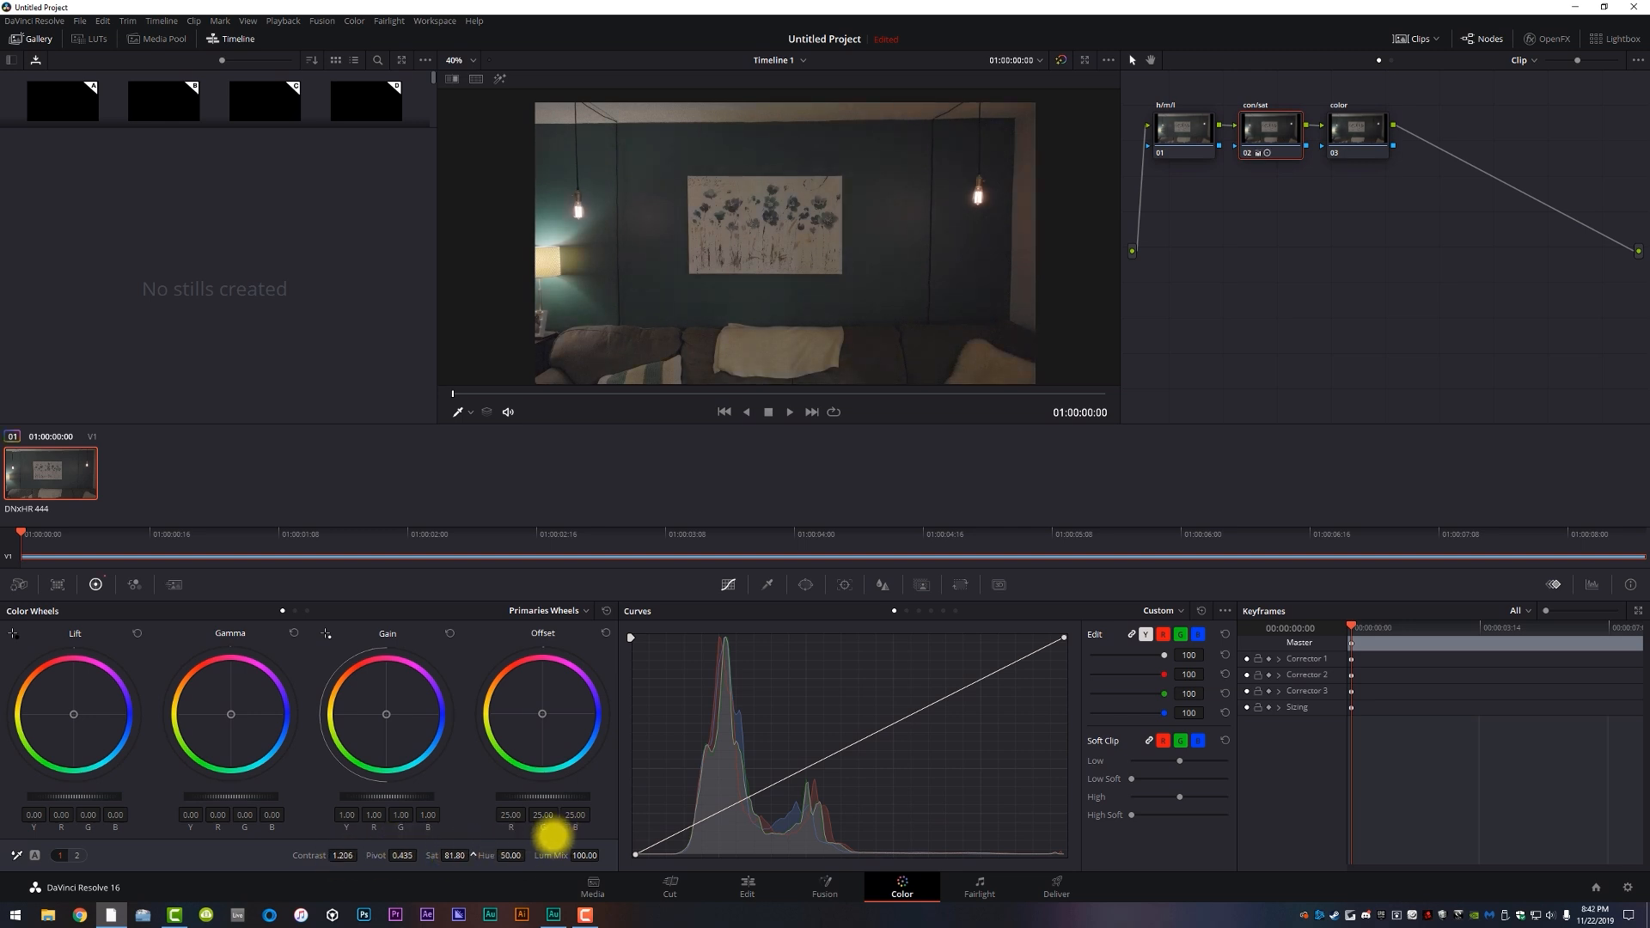
- On the h/m/l node, raise the gamma to about 0.11, lower the lift to about -0.07 and raise the gain
{"action": "left_click", "coordinate": [1193, 138]}
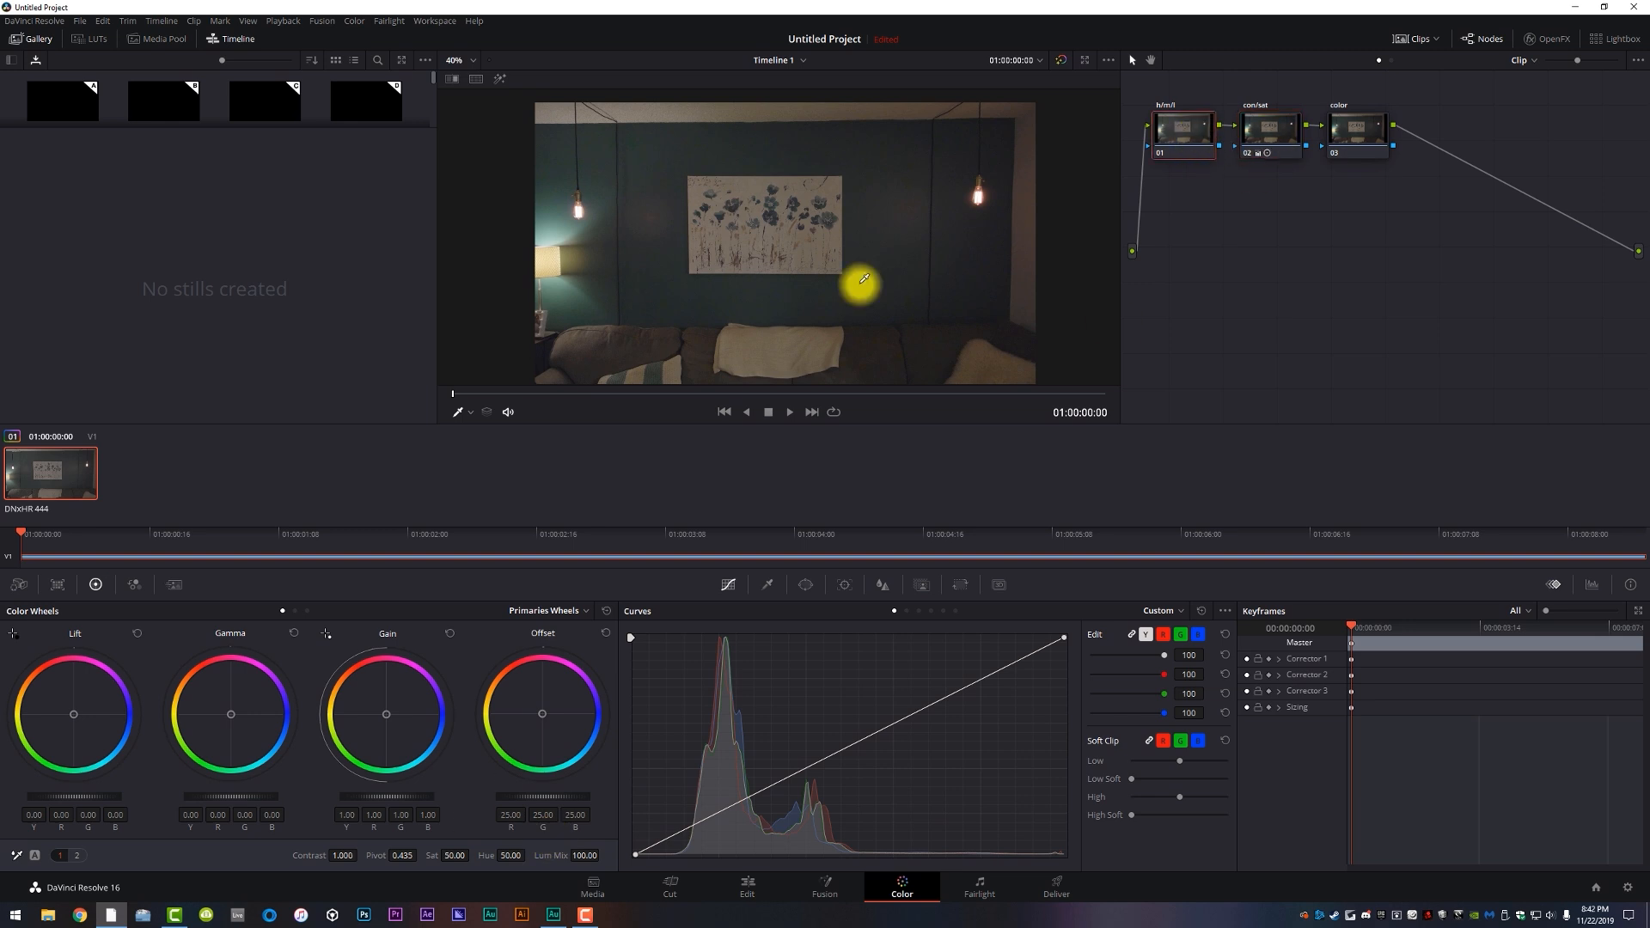
{"action": "left_click_drag", "start_coordinate": [230, 802], "coordinate": [430, 781]}
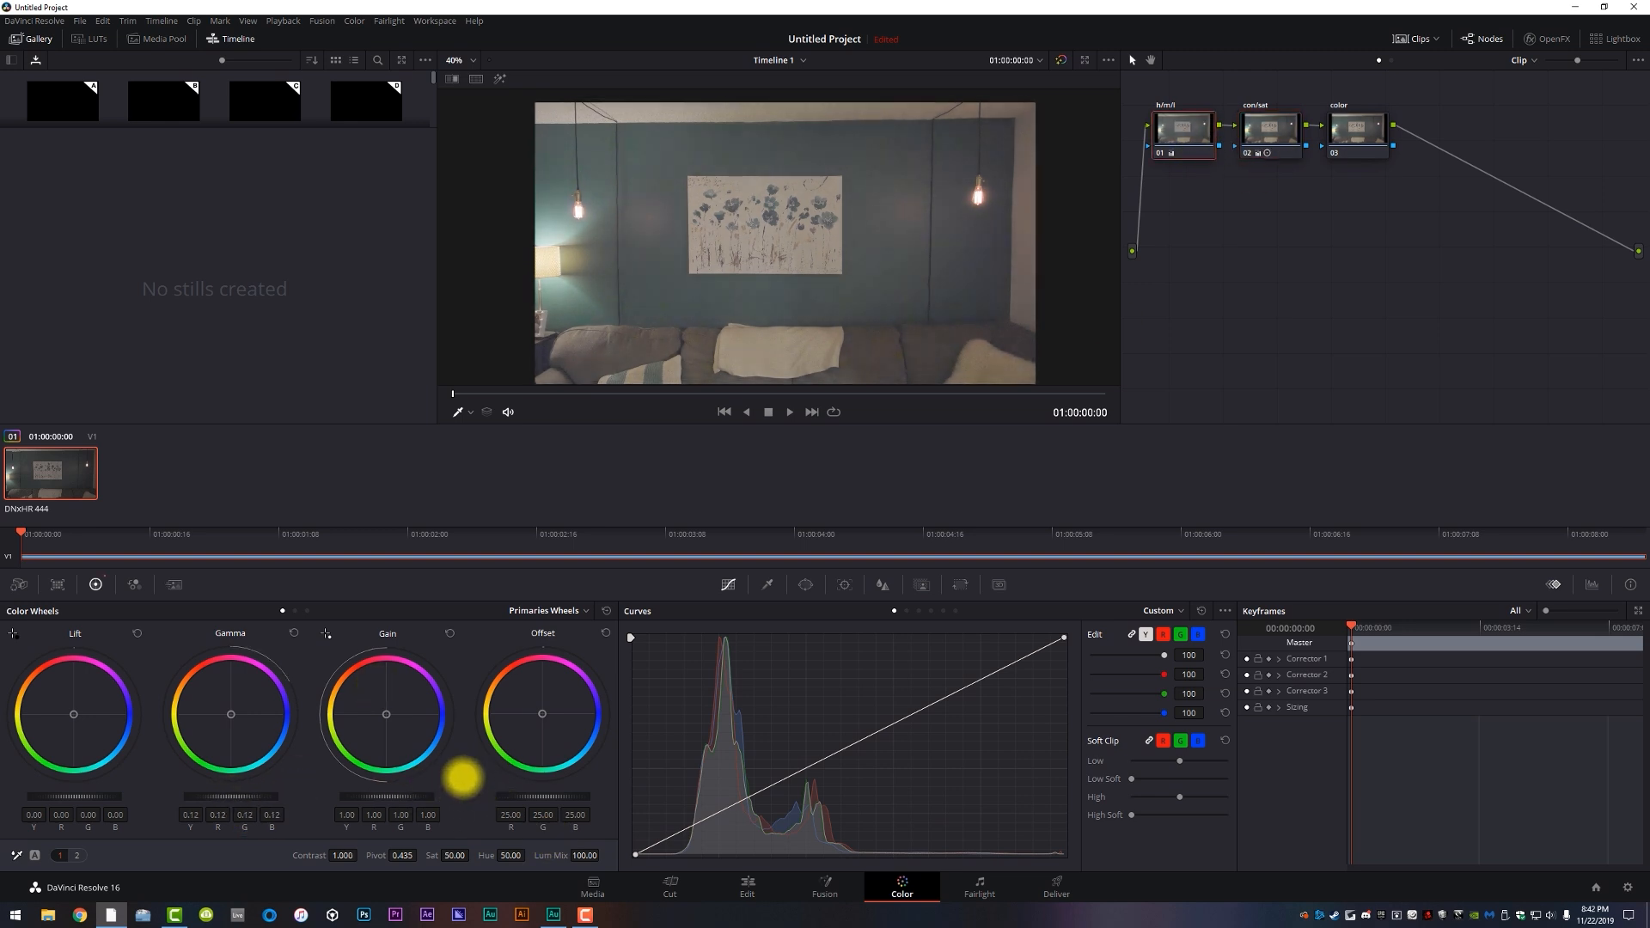
{"action": "left_click_drag", "start_coordinate": [51, 795], "coordinate": [772, 414]}
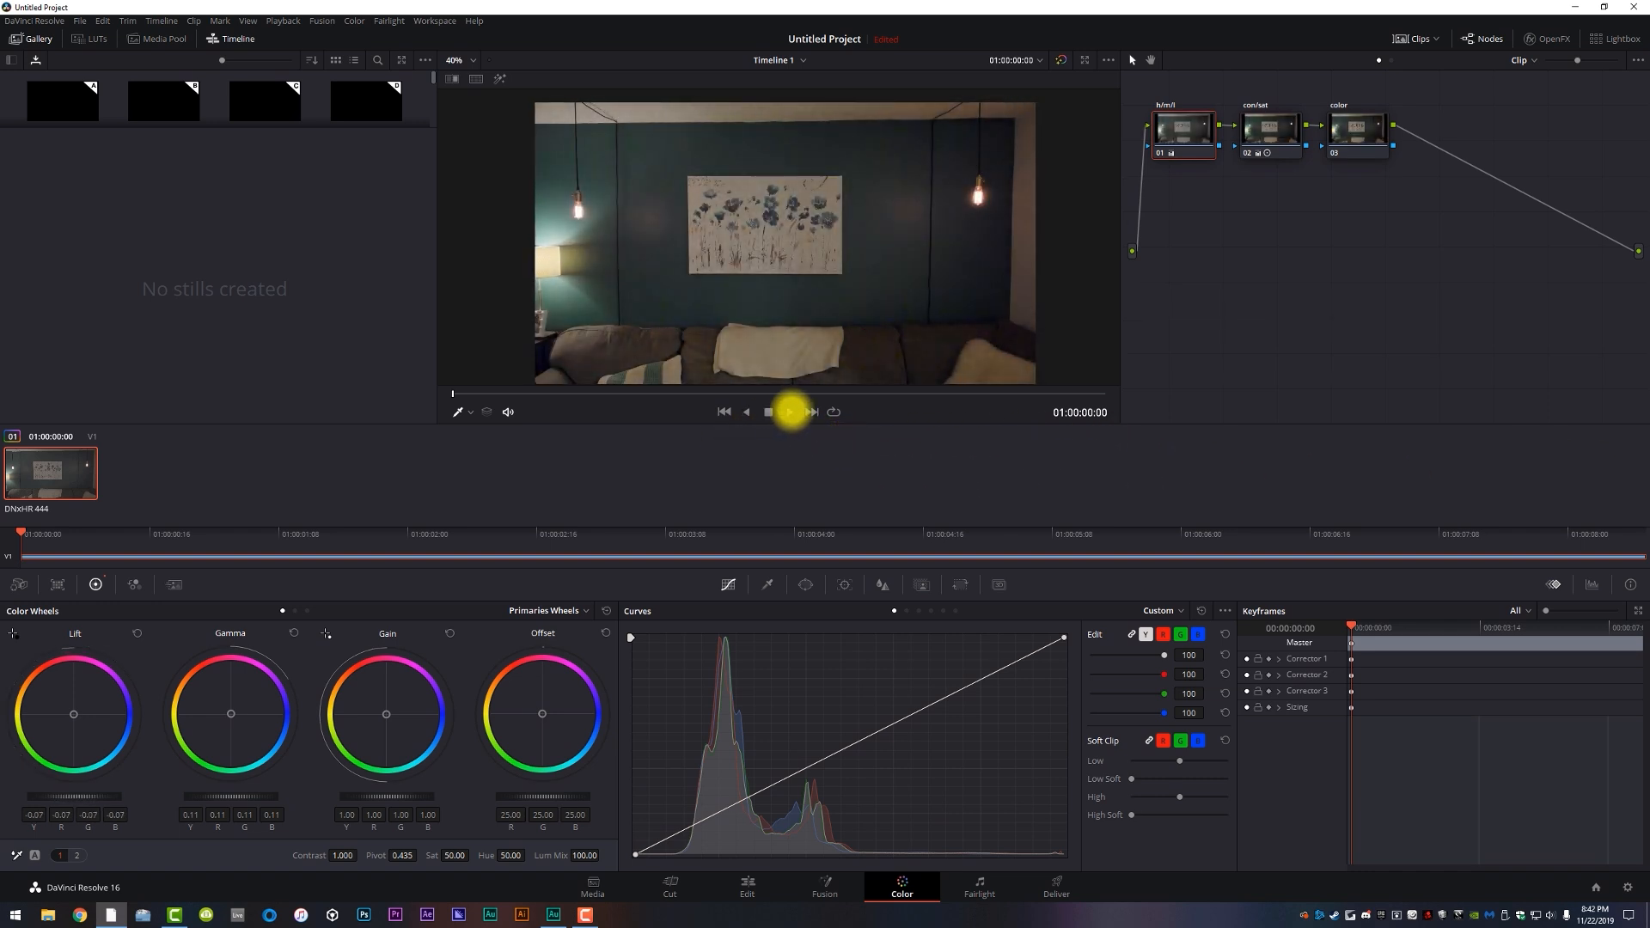
{"action": "left_click_drag", "start_coordinate": [377, 794], "coordinate": [528, 797]}
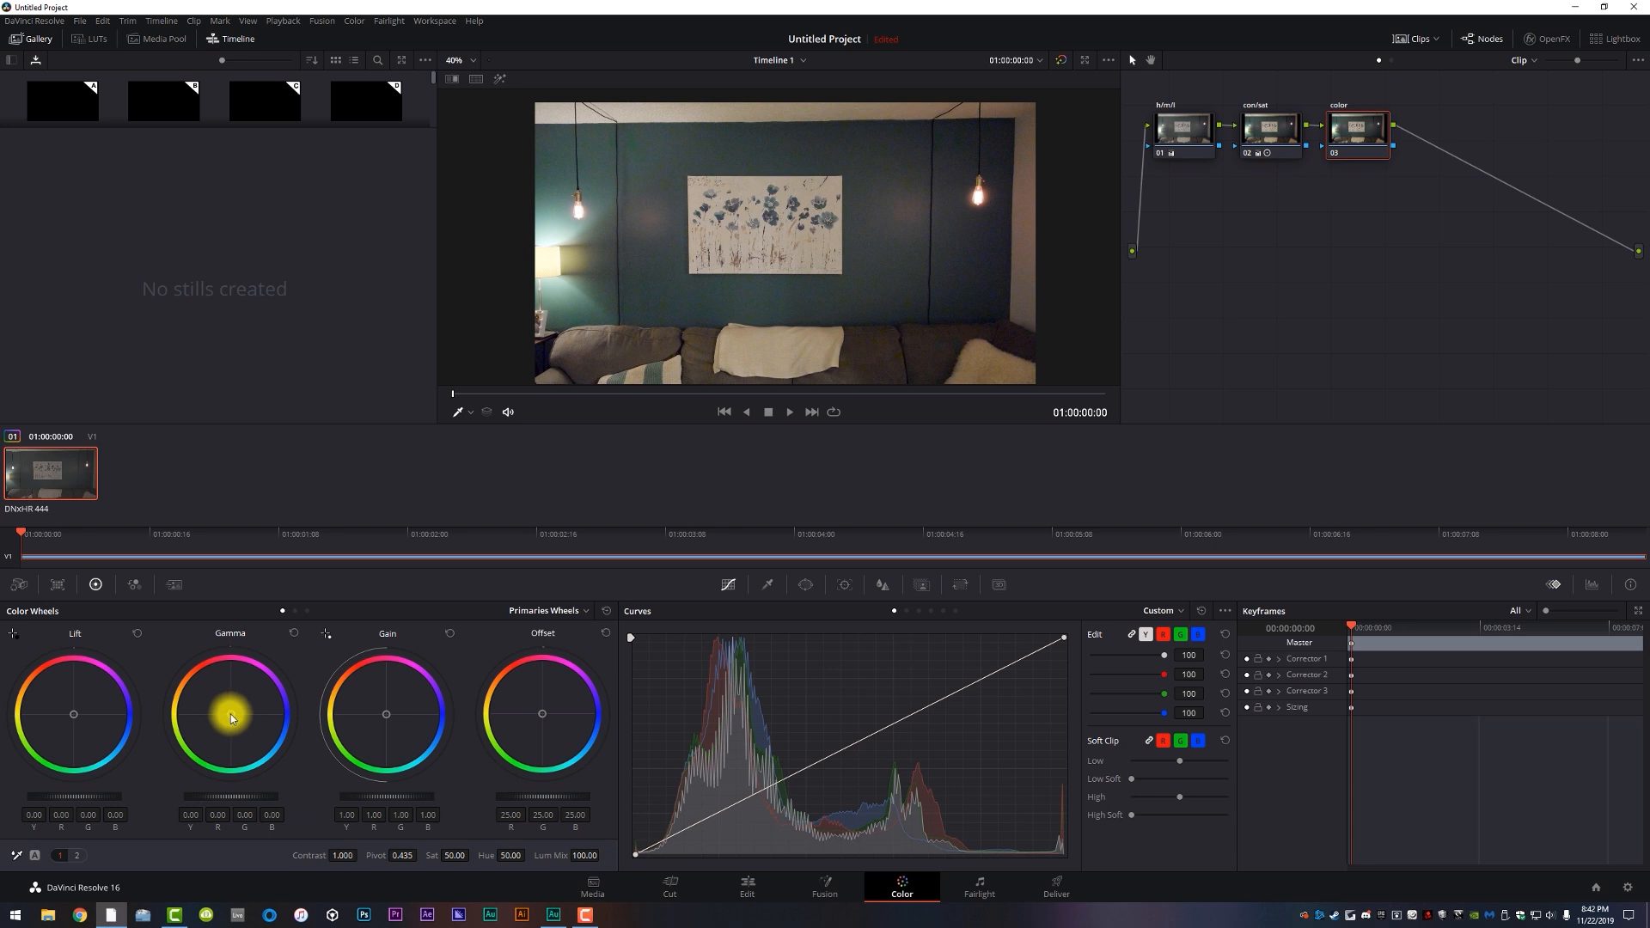
- On the color node, shift the gamma color balance slightly toward blue, to about R -0.01, G 0.00, B 0.02
{"action": "left_click_drag", "start_coordinate": [230, 714], "coordinate": [248, 731]}
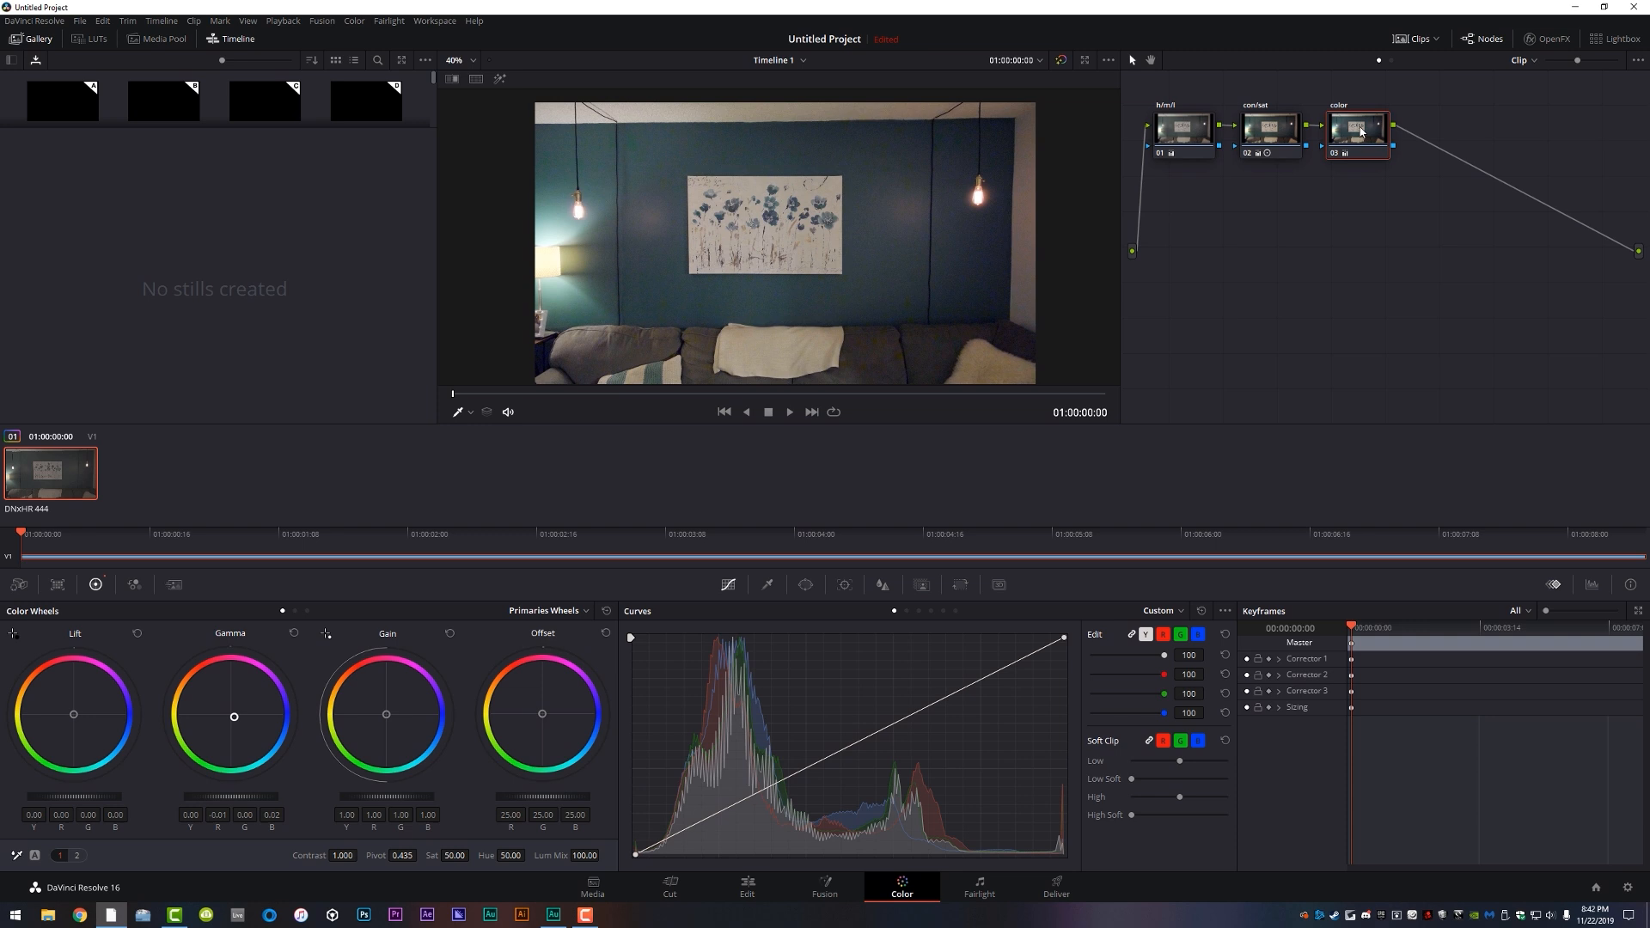
- Add a fourth serial node and draw a curve window around the edges of the flower picture on the wall
{"action": "key", "text": "alt+s"}
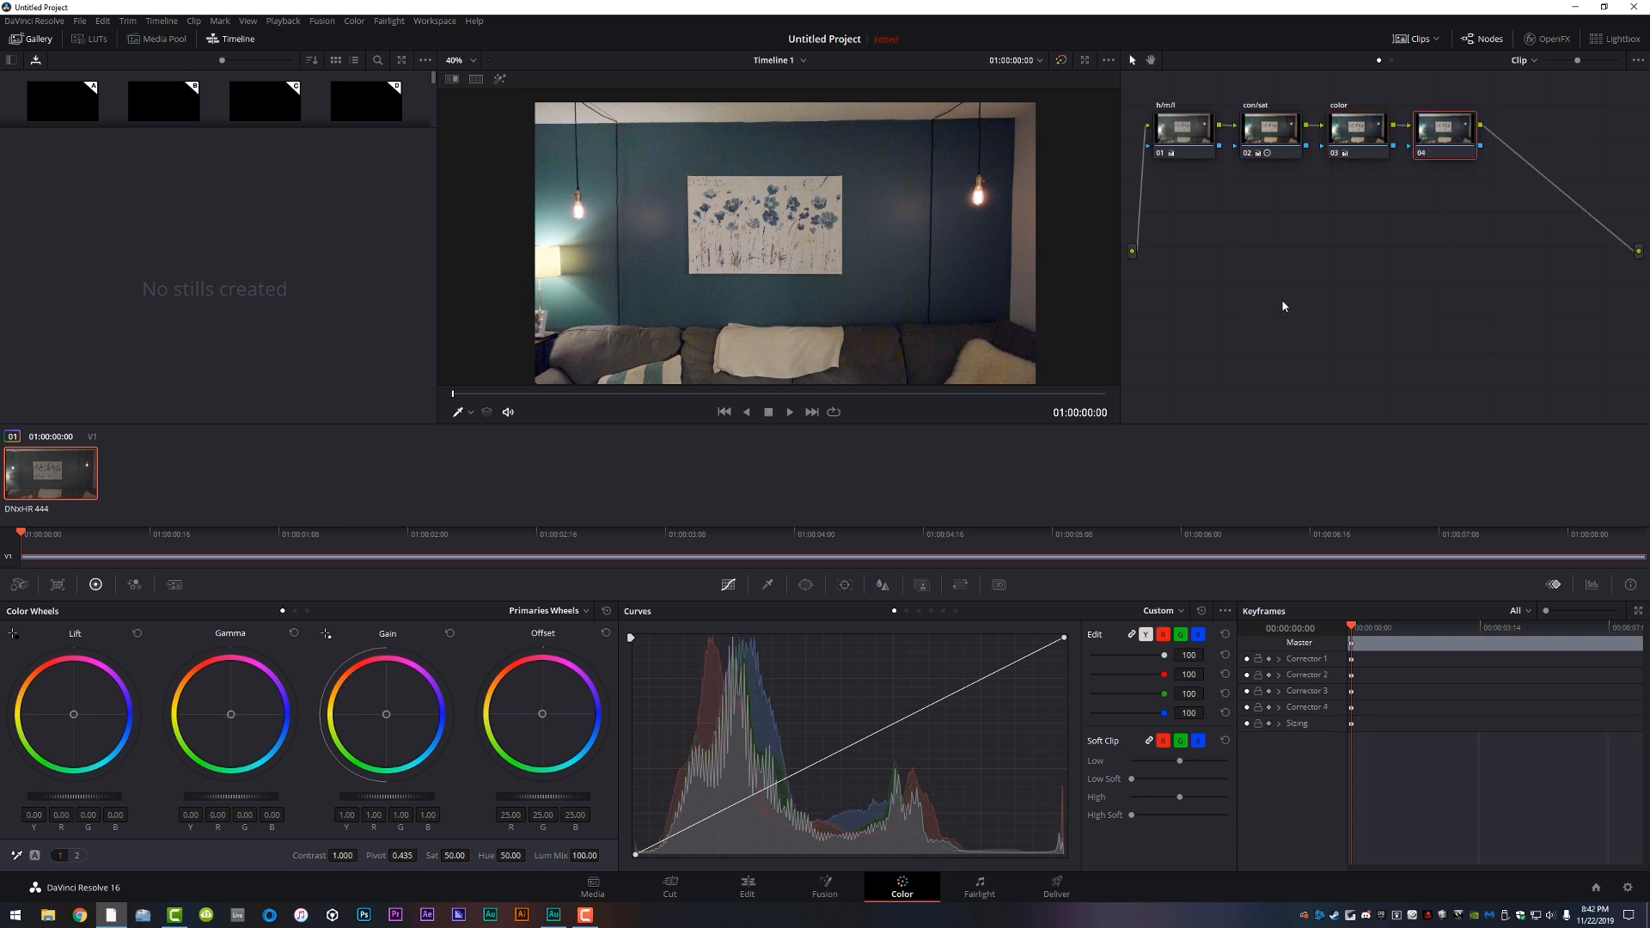
{"action": "left_click", "coordinate": [806, 585]}
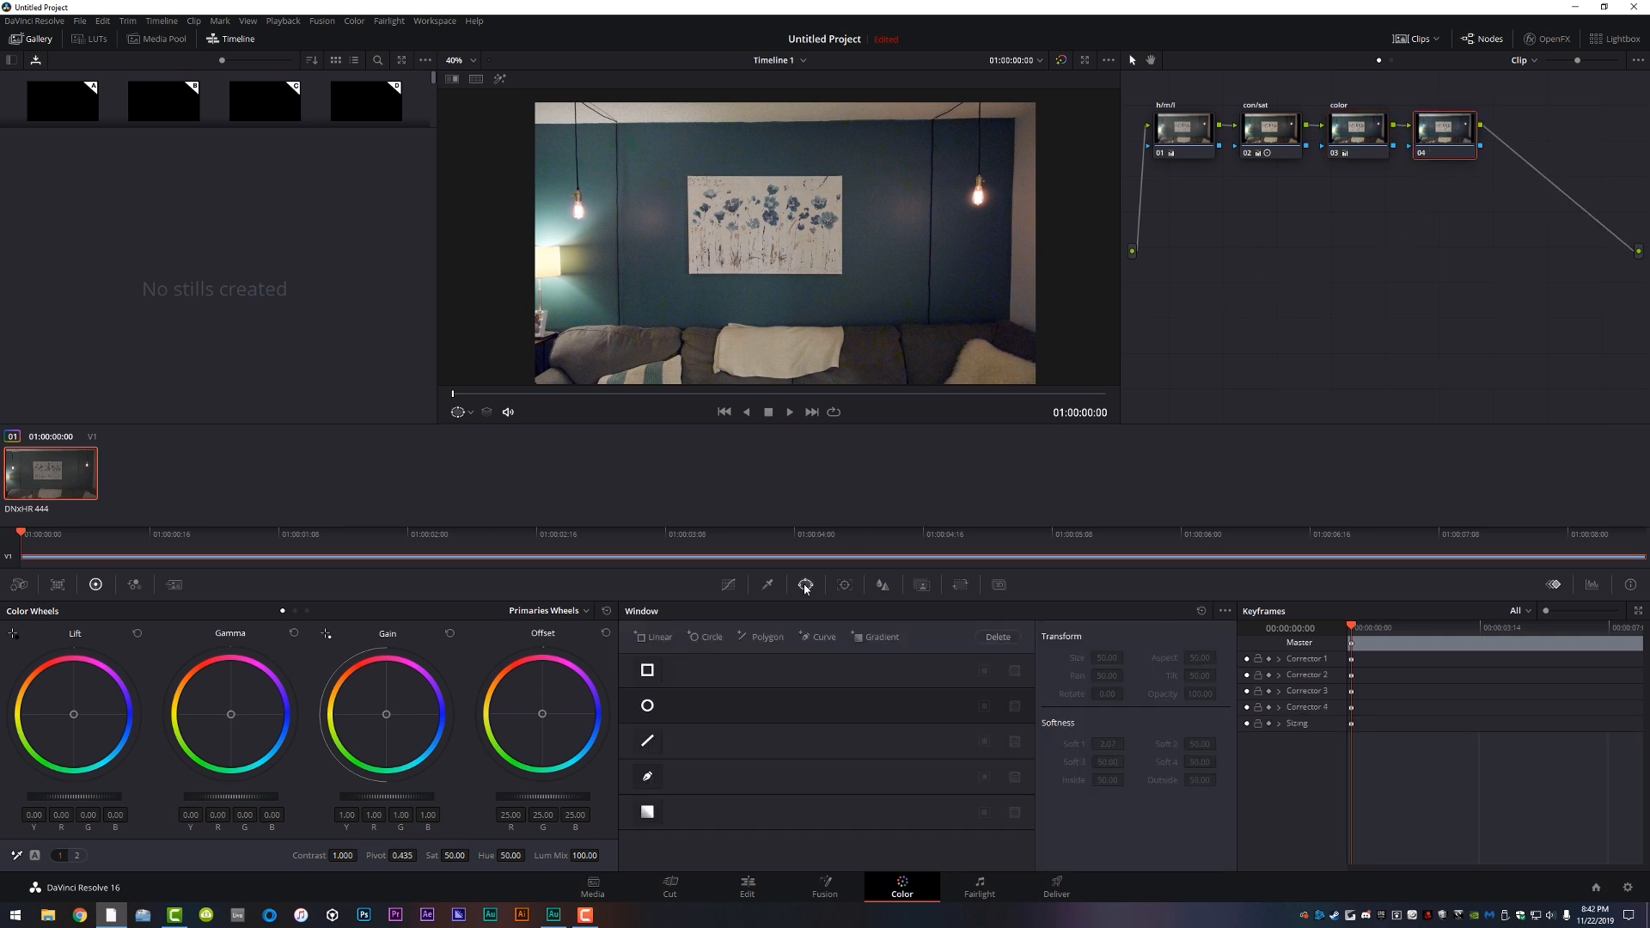
{"action": "left_click", "coordinate": [648, 778]}
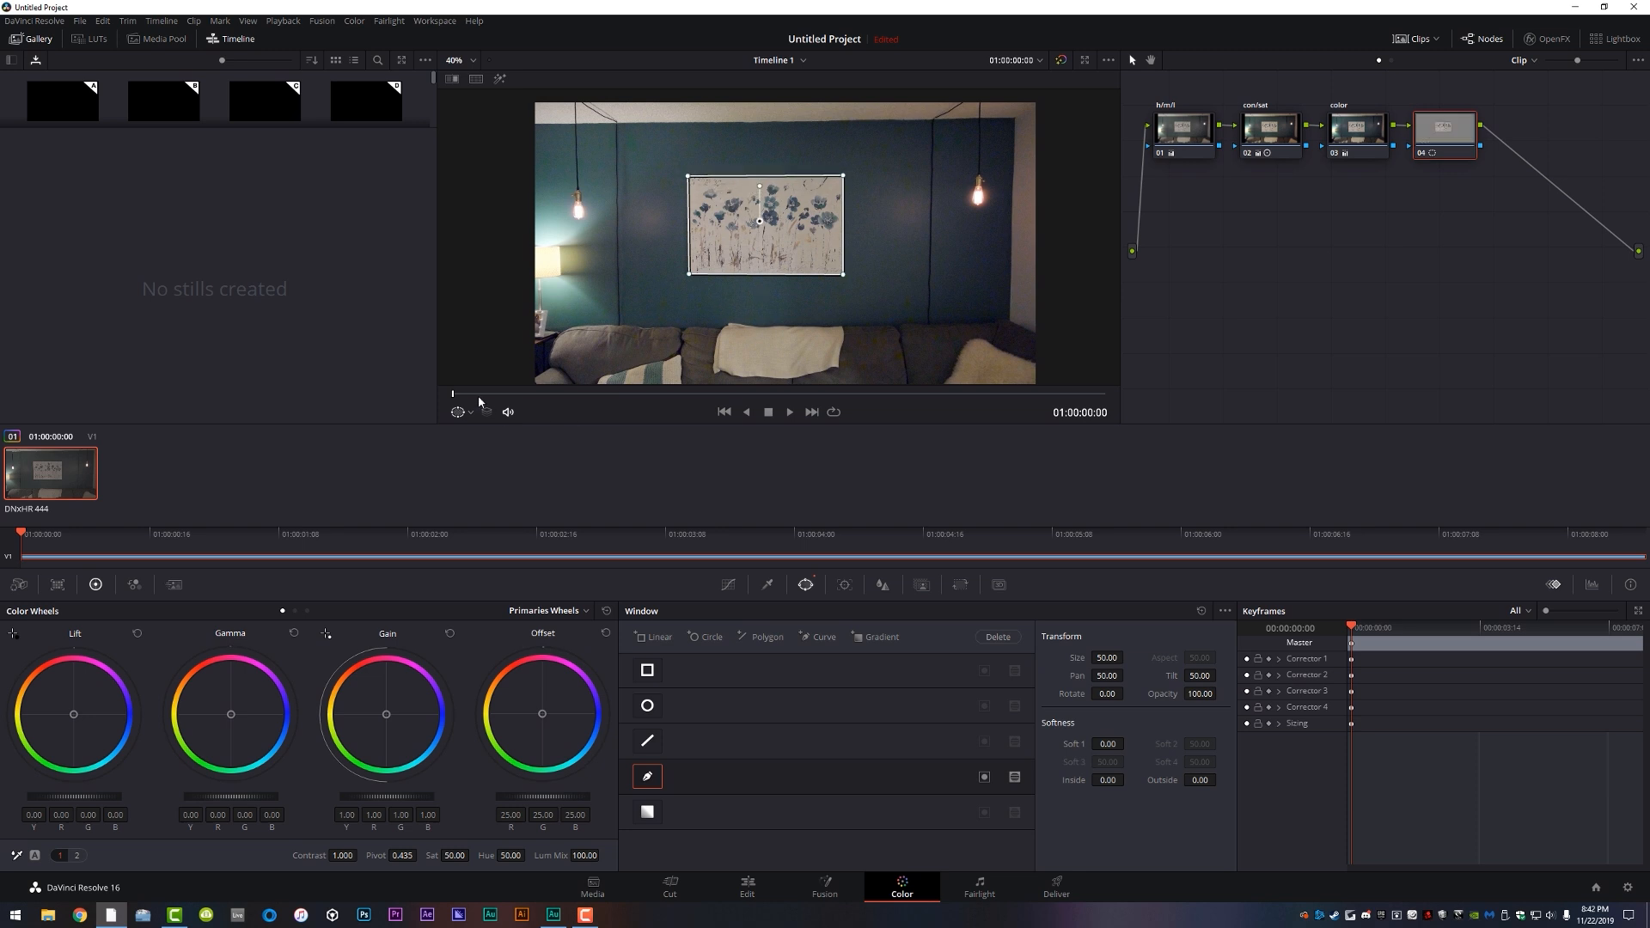
- Track the curve window forward through the whole clip from the first frame and scrub through it to check the track
{"action": "left_click_drag", "start_coordinate": [471, 399], "coordinate": [435, 399]}
{"action": "left_click", "coordinate": [845, 587]}
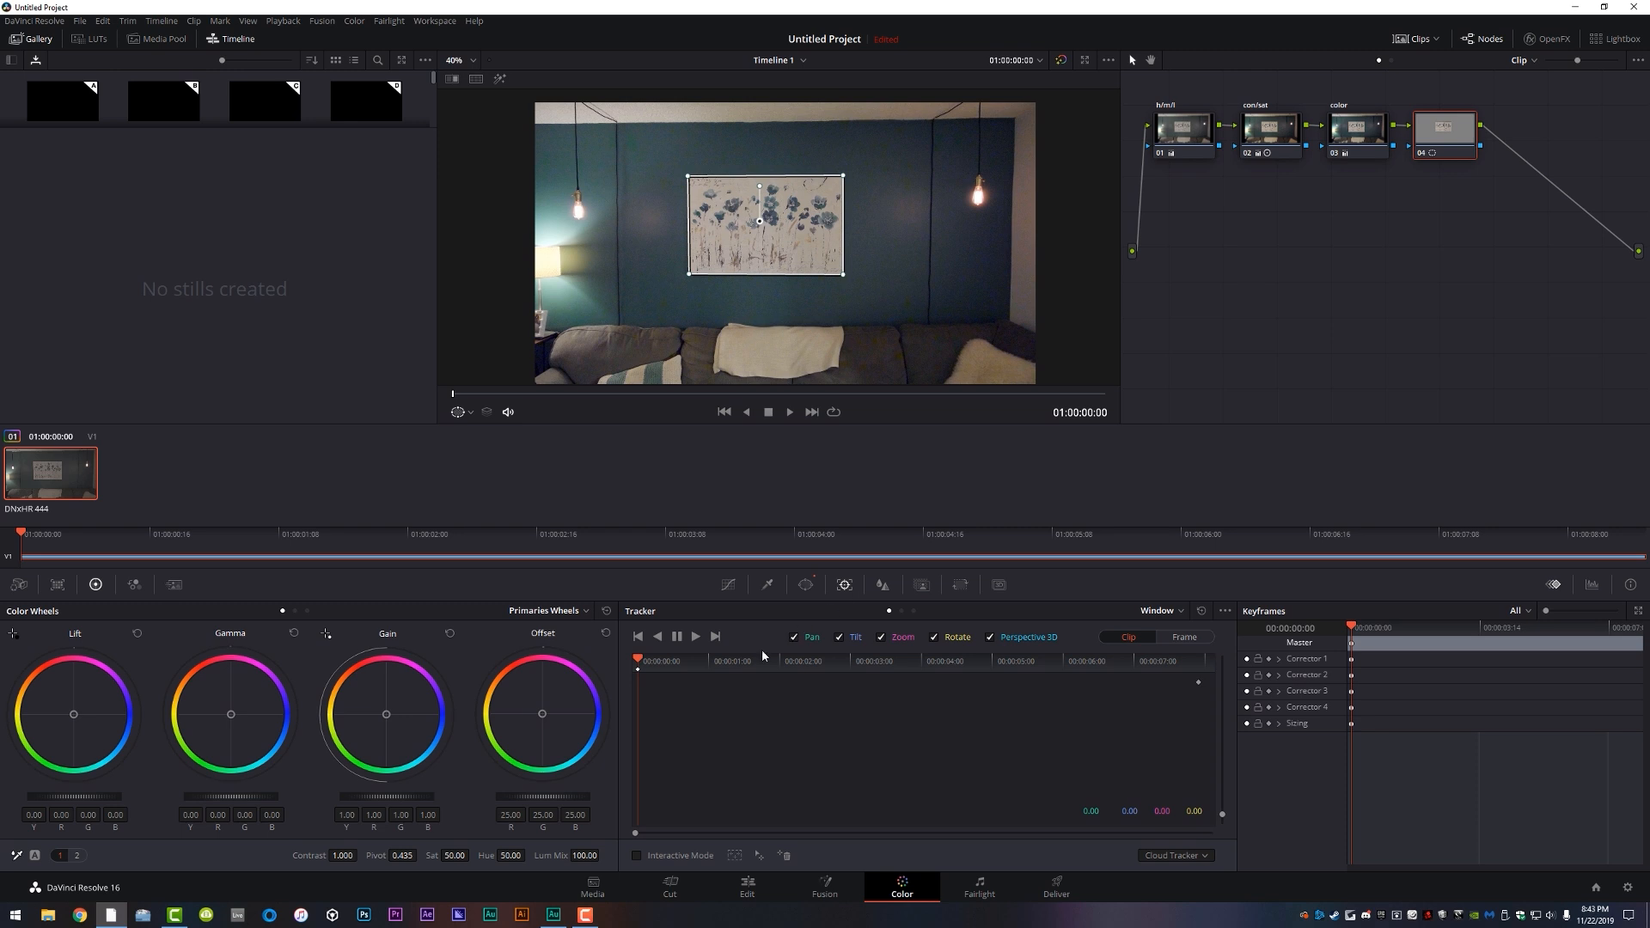
{"action": "left_click", "coordinate": [697, 637]}
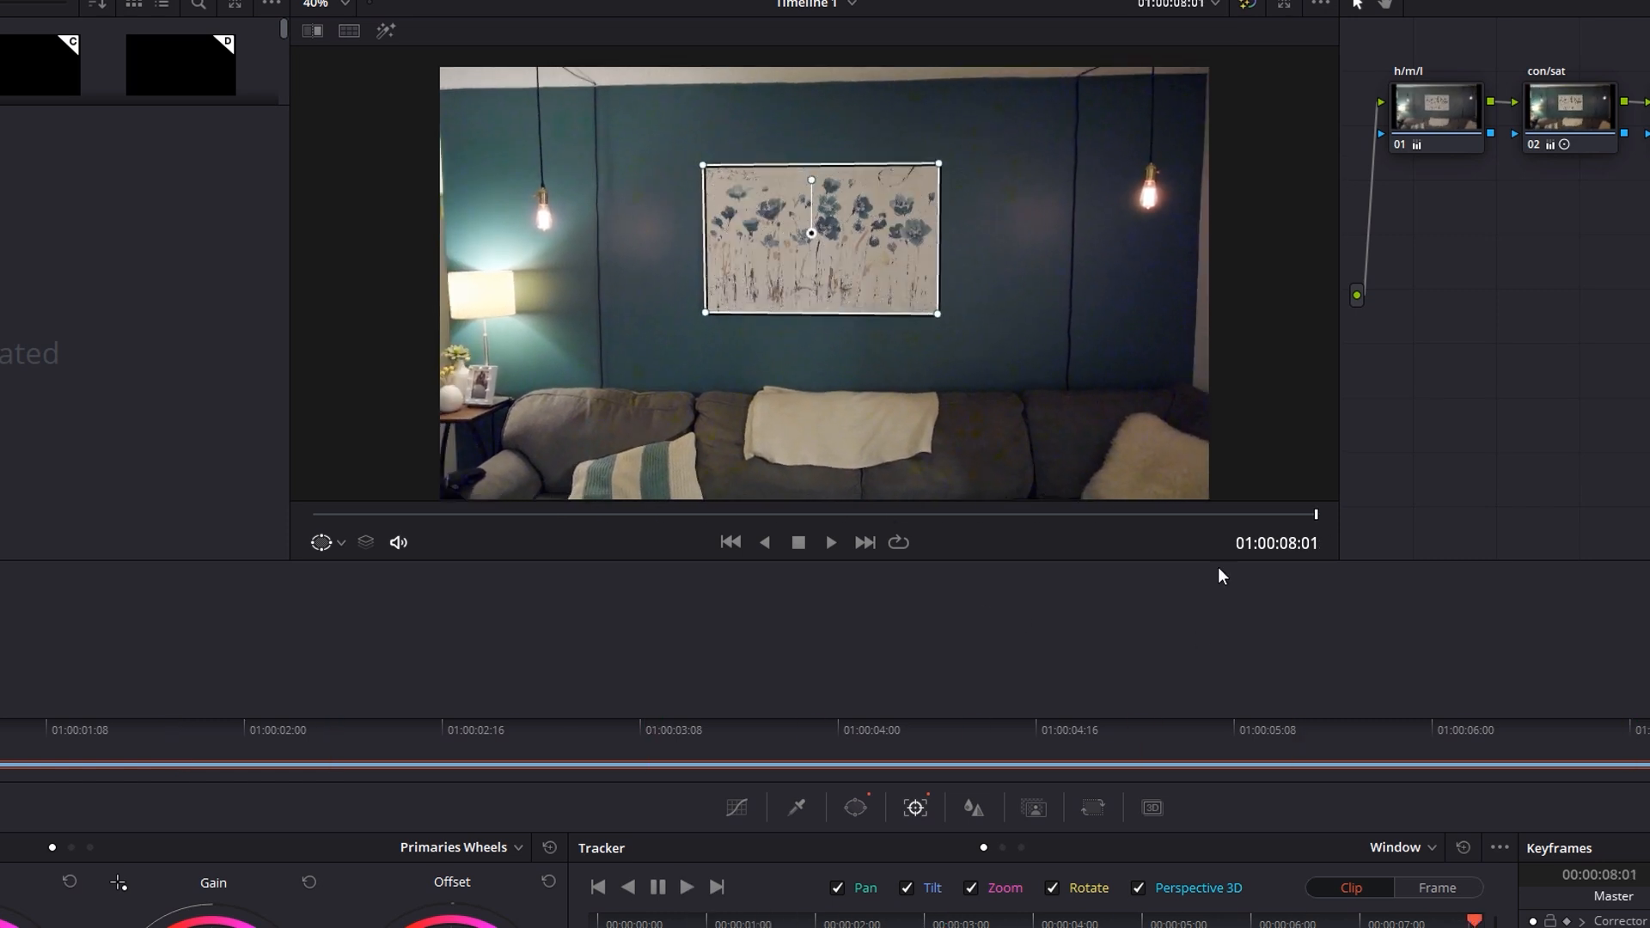
{"action": "left_click_drag", "start_coordinate": [550, 520], "coordinate": [776, 537]}
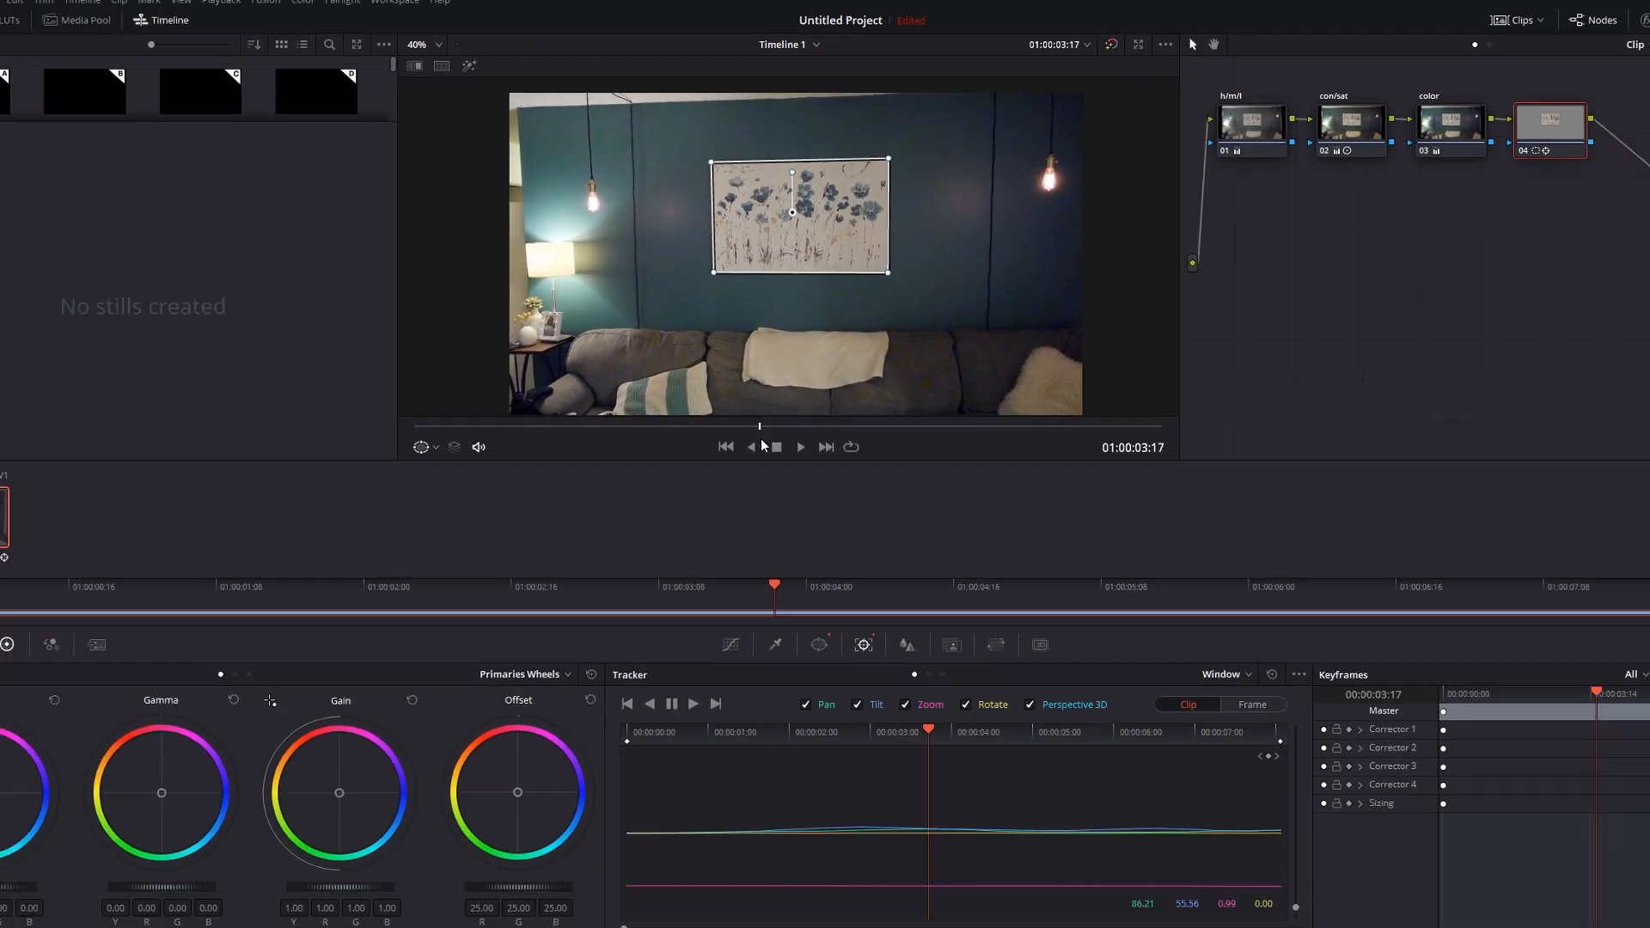
- Highlight the fourth node's isolated area and soften the curve window's edge slightly with Soft 1
{"action": "key", "text": "shift+h"}
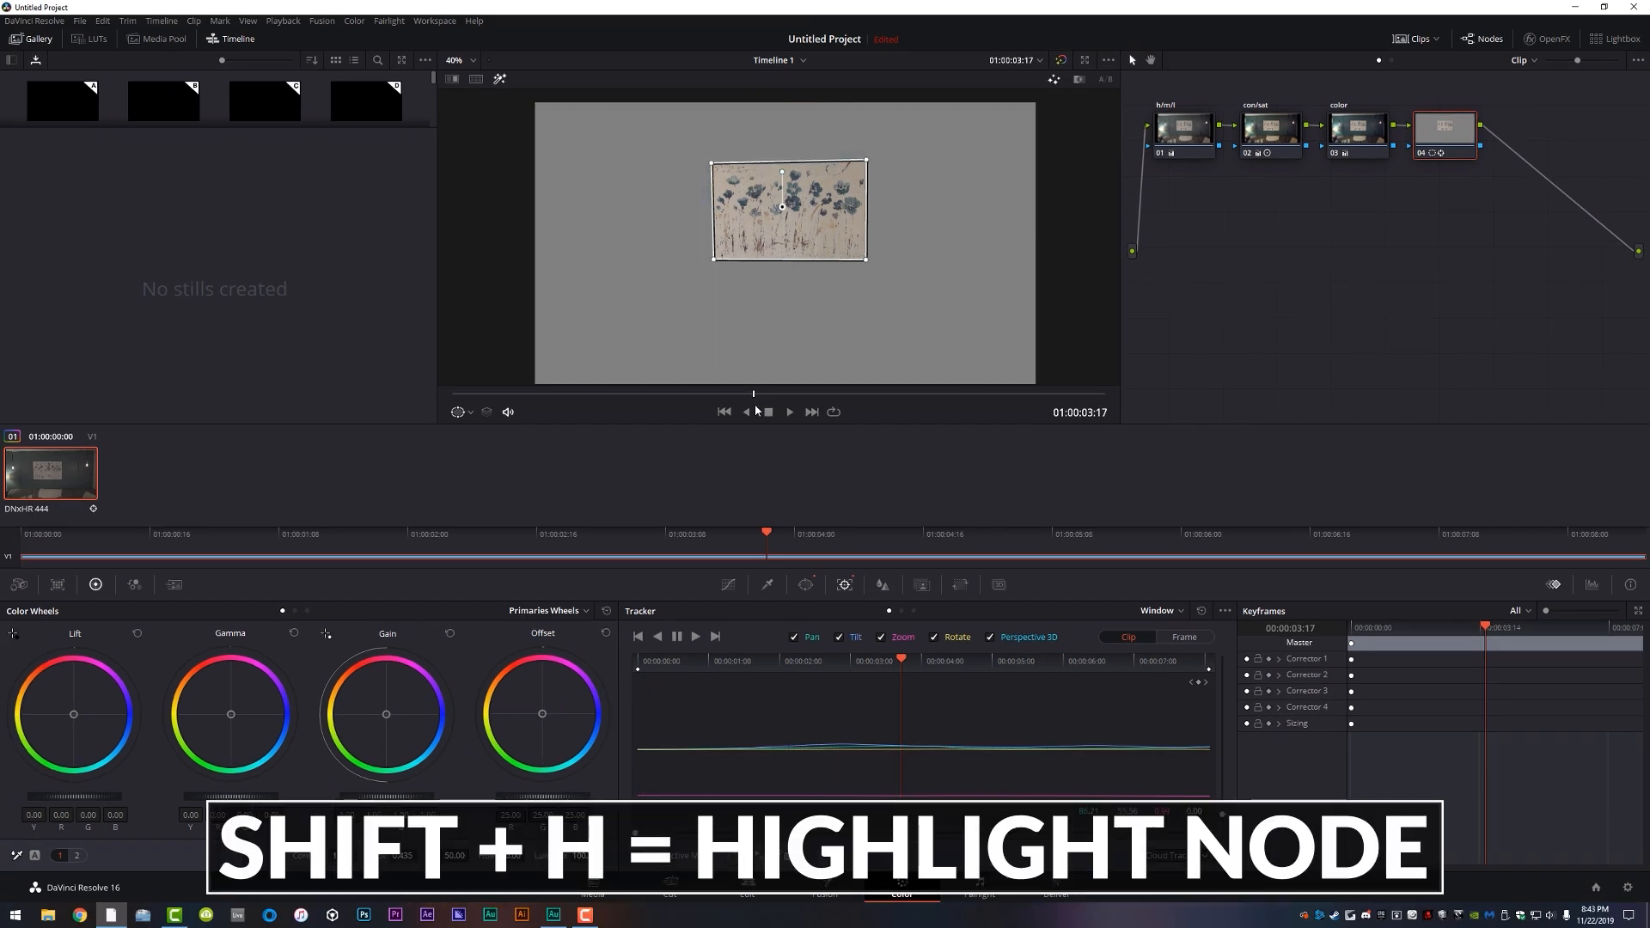
{"action": "left_click", "coordinate": [728, 586]}
{"action": "key", "text": "j"}
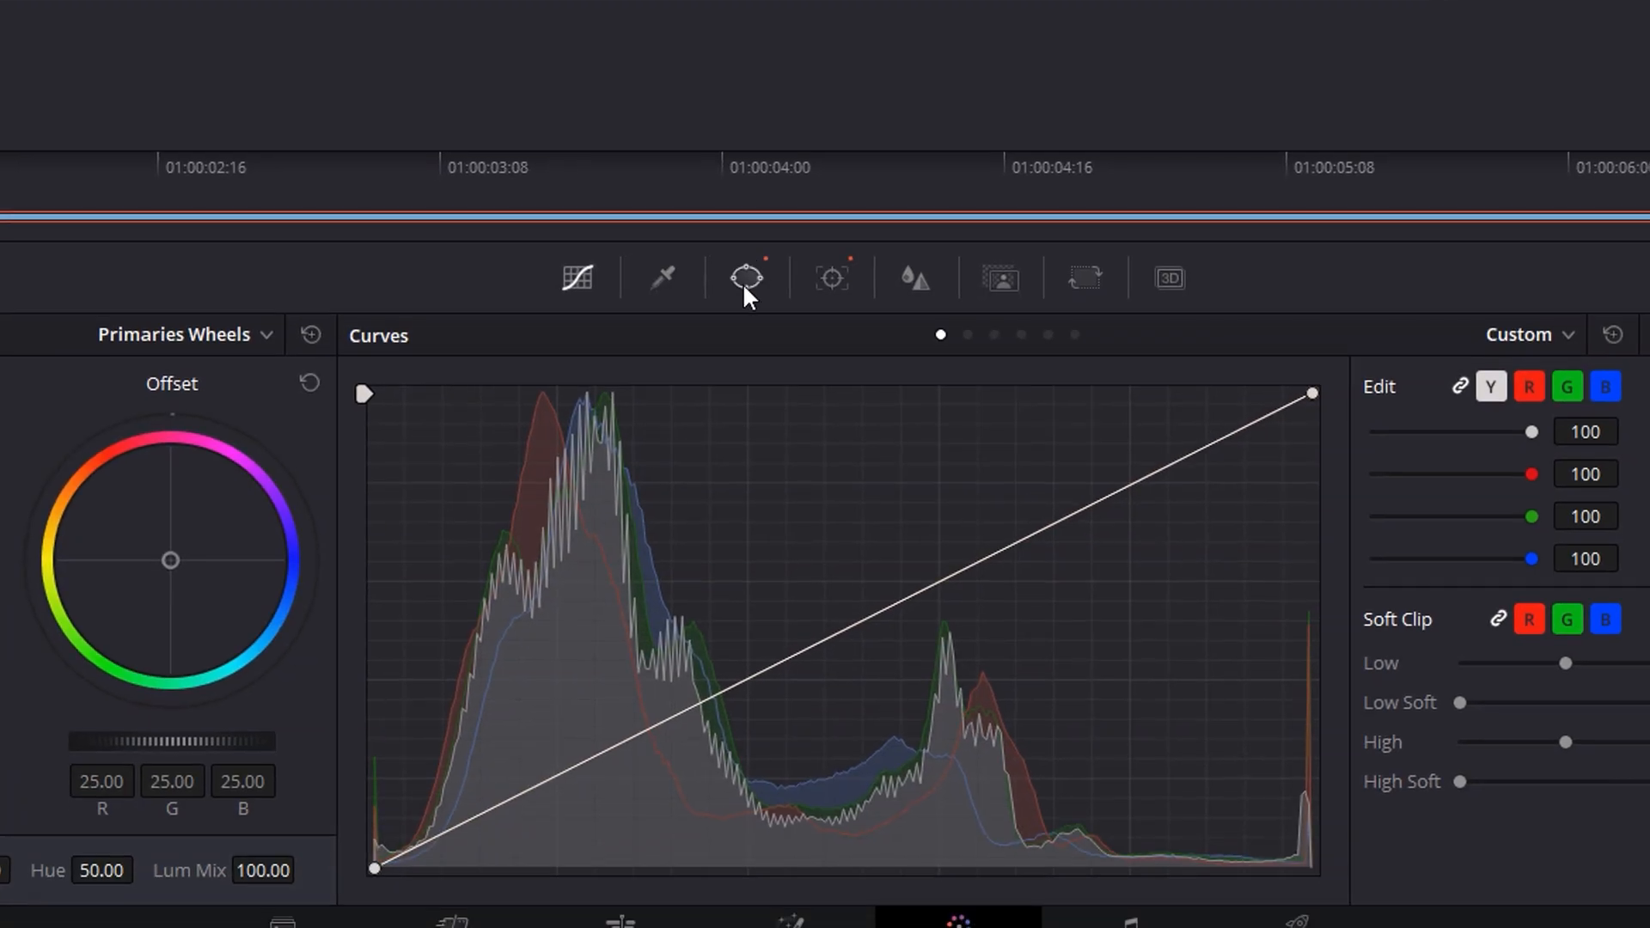
{"action": "left_click", "coordinate": [746, 279]}
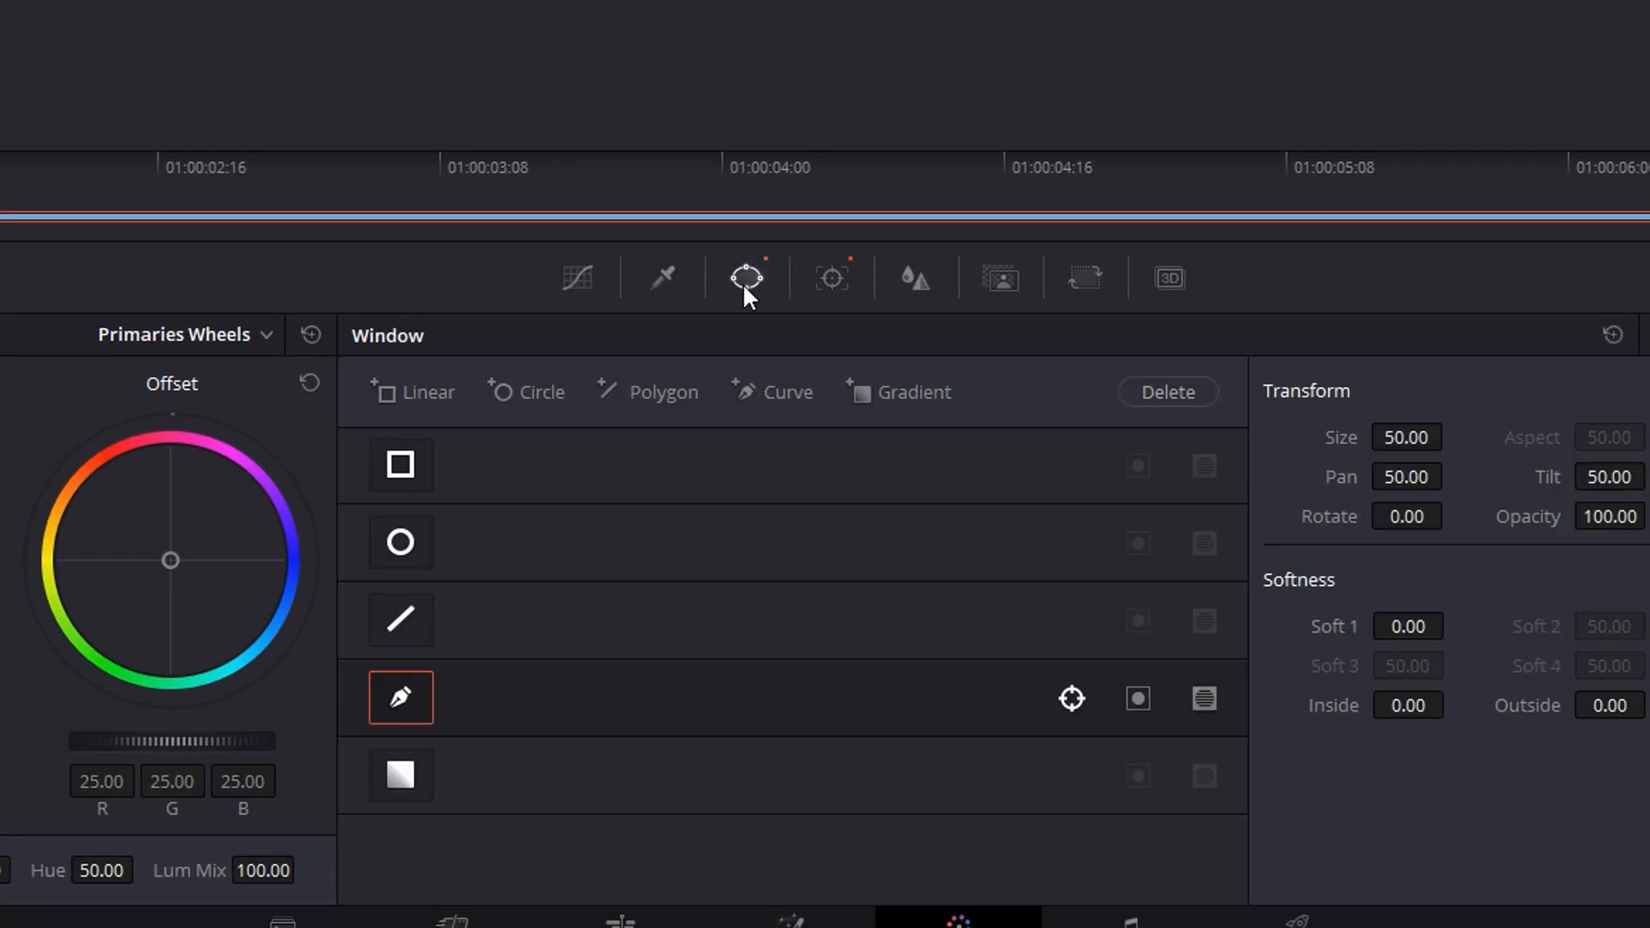
{"action": "left_click_drag", "start_coordinate": [1408, 626], "coordinate": [1440, 625]}
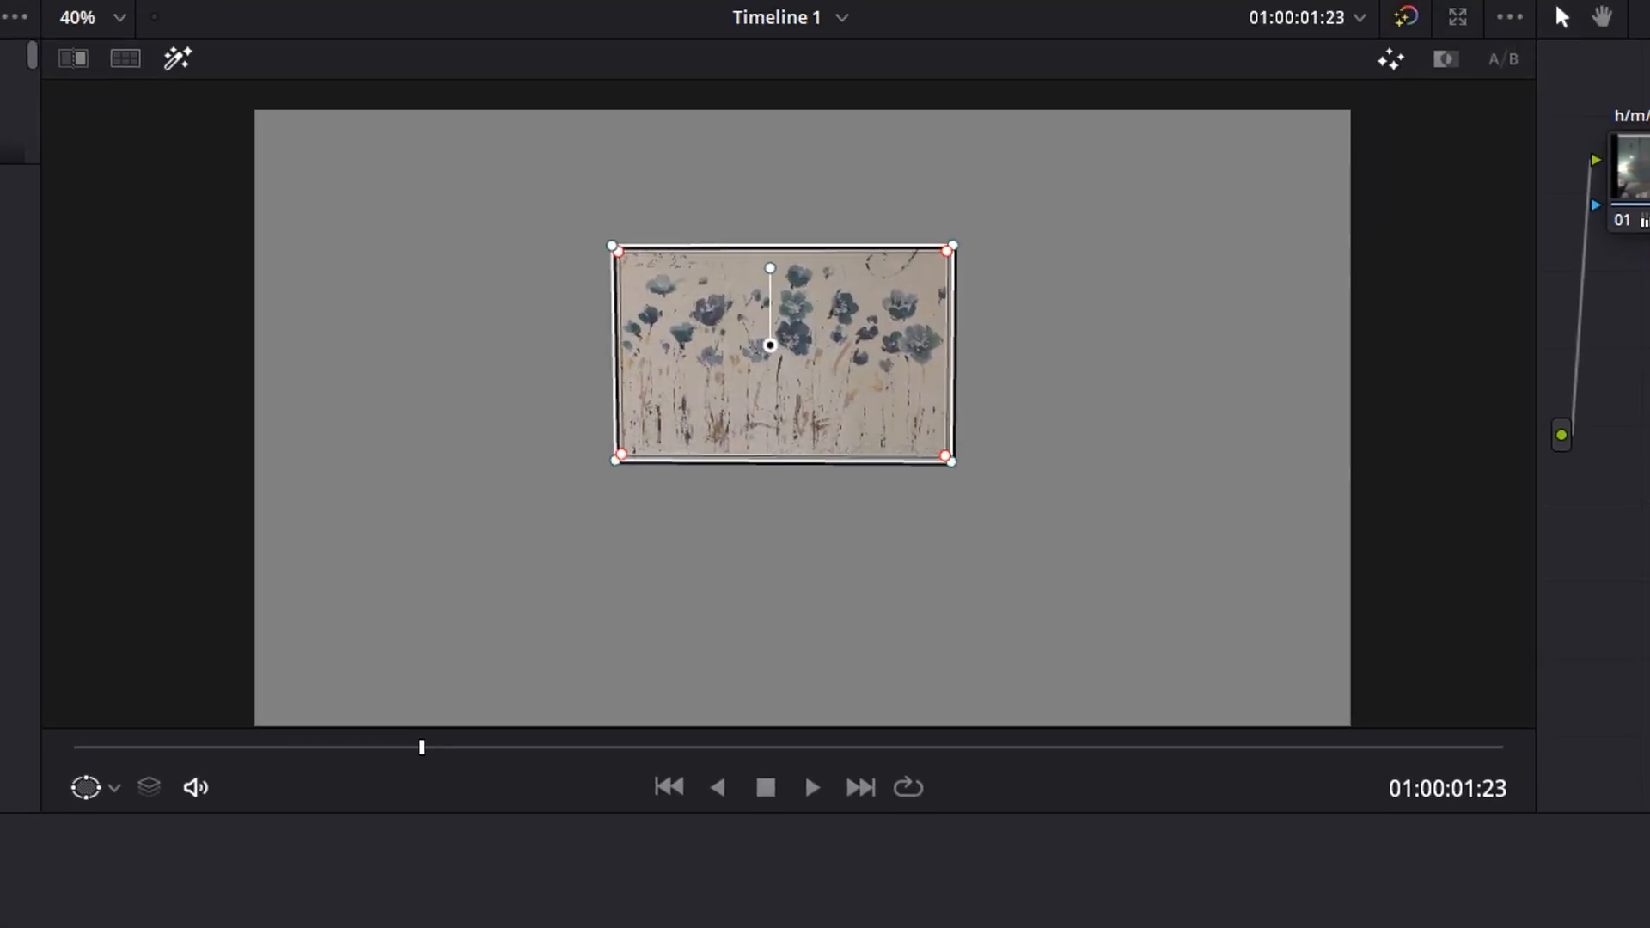
- Turn off the highlight and brighten the picture by raising the midtones and highlights of the fourth node's custom curve
{"action": "left_click", "coordinate": [728, 584]}
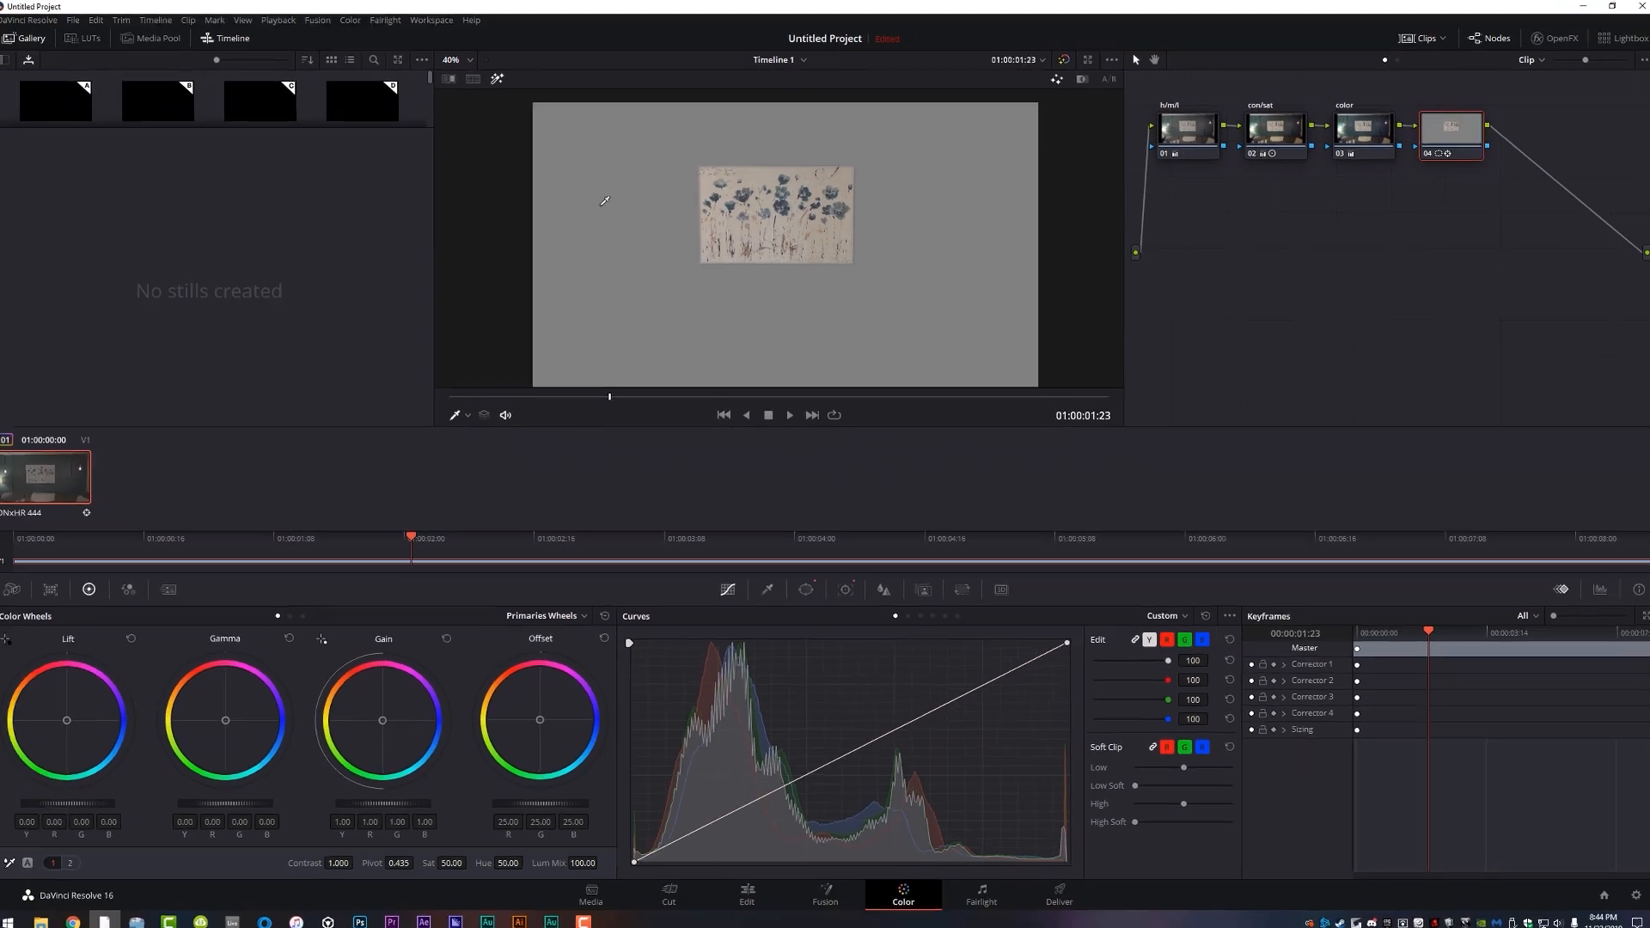
{"action": "mouse_move", "coordinate": [609, 397]}
{"action": "left_mouse_down"}
{"action": "mouse_move", "coordinate": [896, 413]}
{"action": "mouse_move", "coordinate": [468, 392]}
{"action": "mouse_move", "coordinate": [965, 414]}
{"action": "mouse_move", "coordinate": [685, 394]}
{"action": "mouse_move", "coordinate": [745, 375]}
{"action": "mouse_move", "coordinate": [608, 384]}
{"action": "left_mouse_up"}
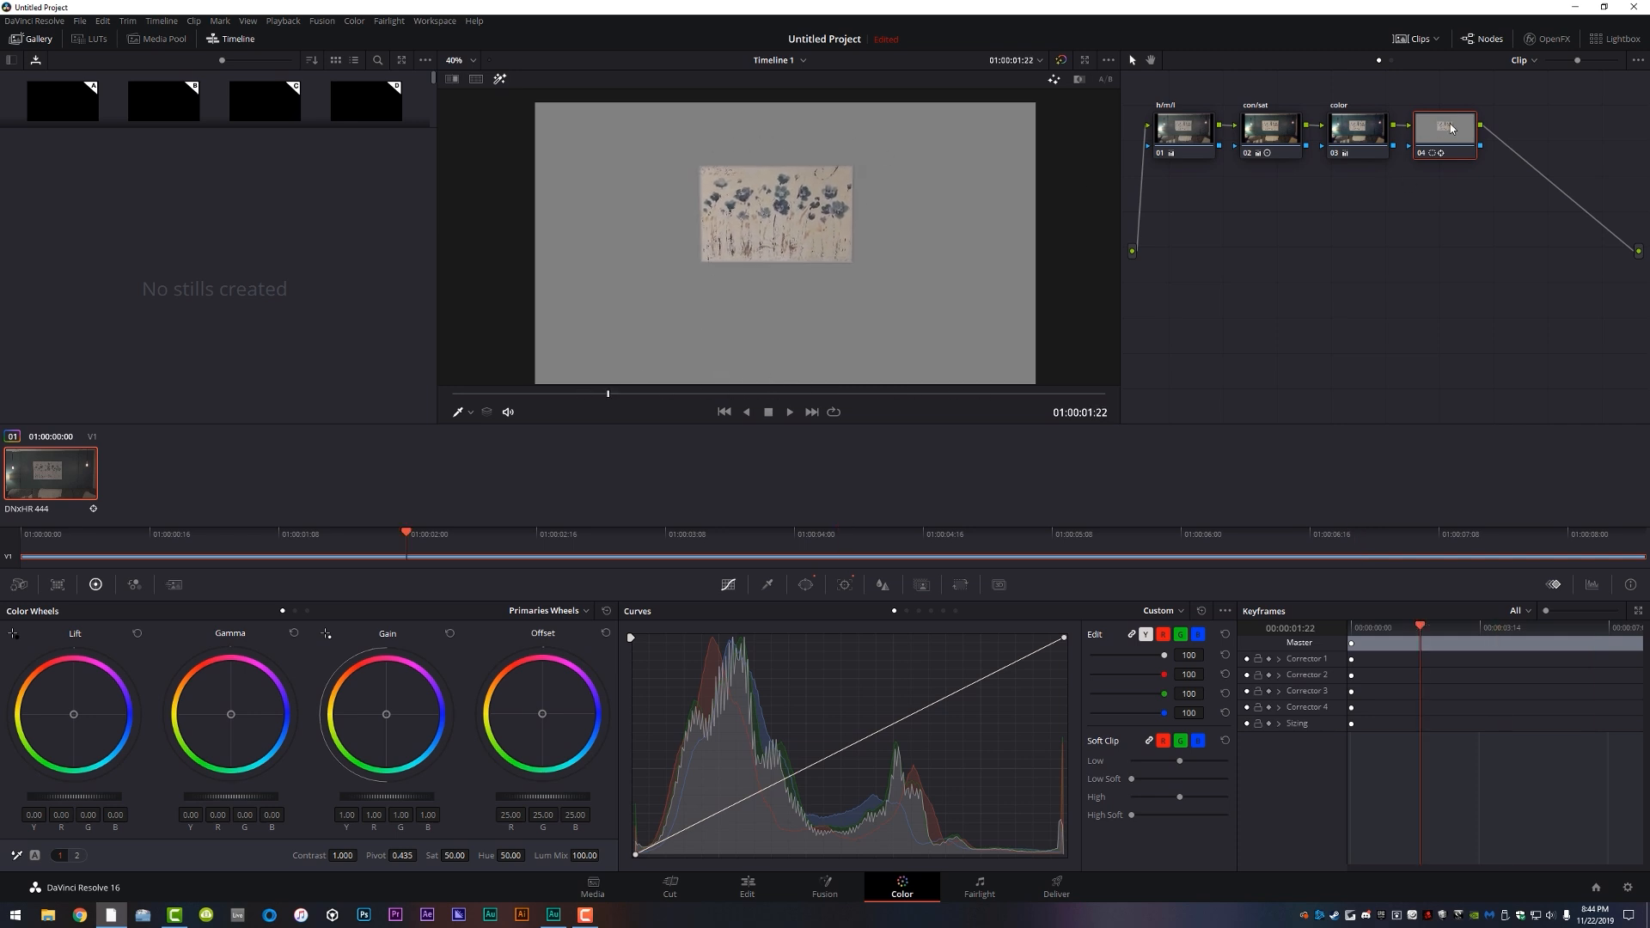
{"action": "key", "text": "shift+h"}
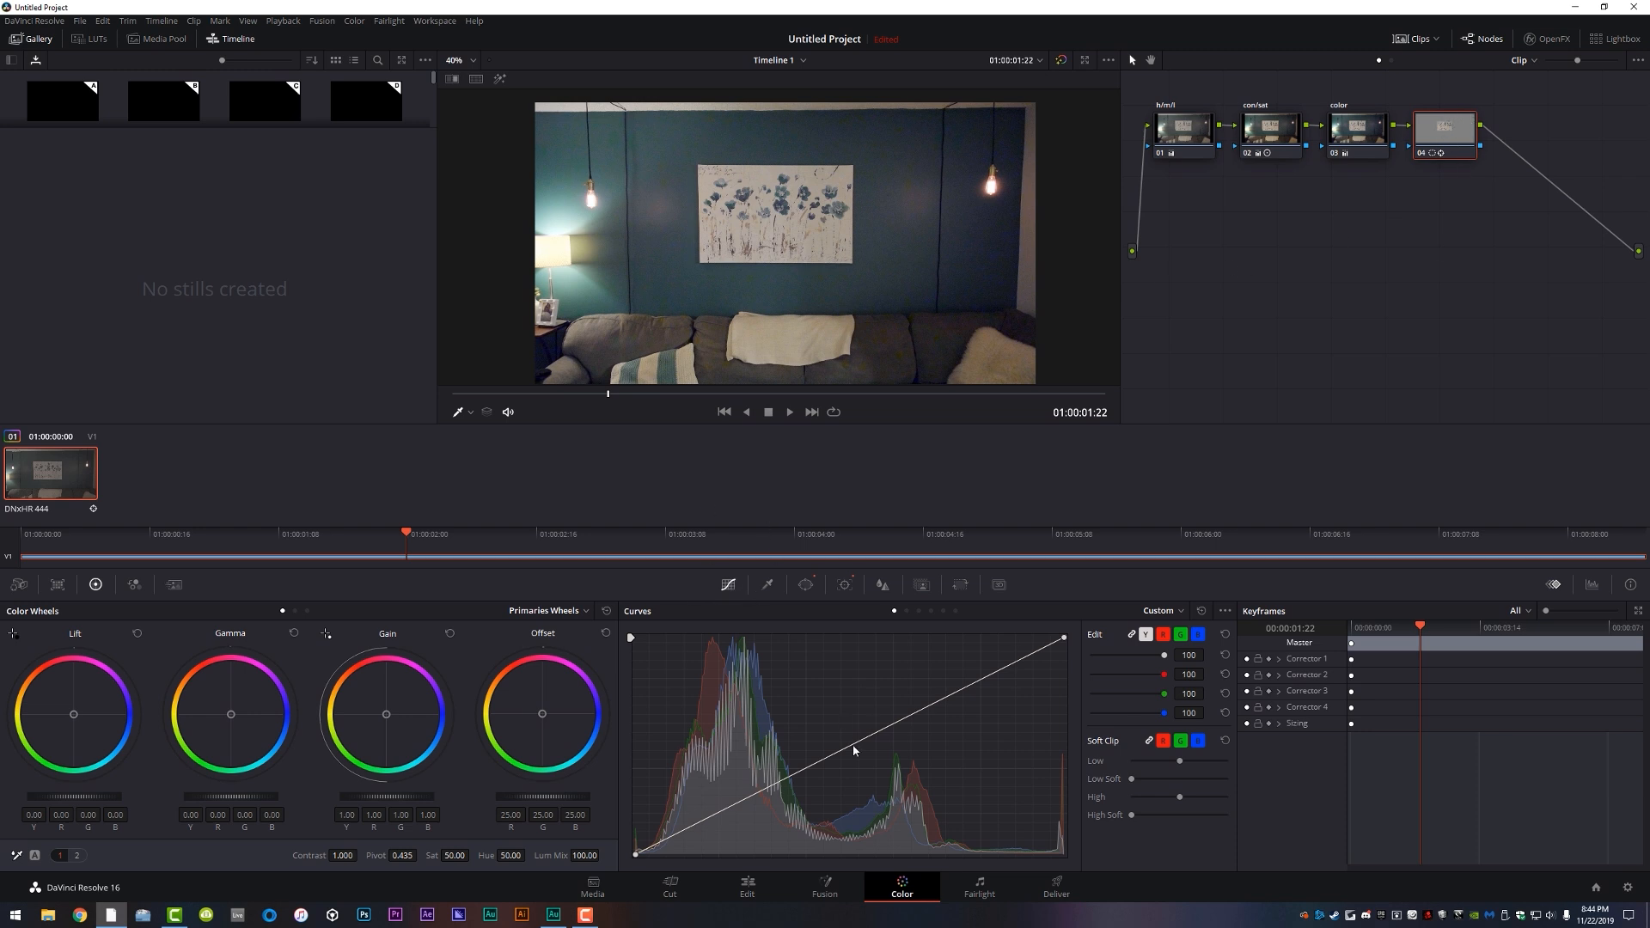
{"action": "mouse_move", "coordinate": [848, 747]}
{"action": "left_mouse_down"}
{"action": "mouse_move", "coordinate": [848, 655]}
{"action": "mouse_move", "coordinate": [844, 717]}
{"action": "left_mouse_up"}
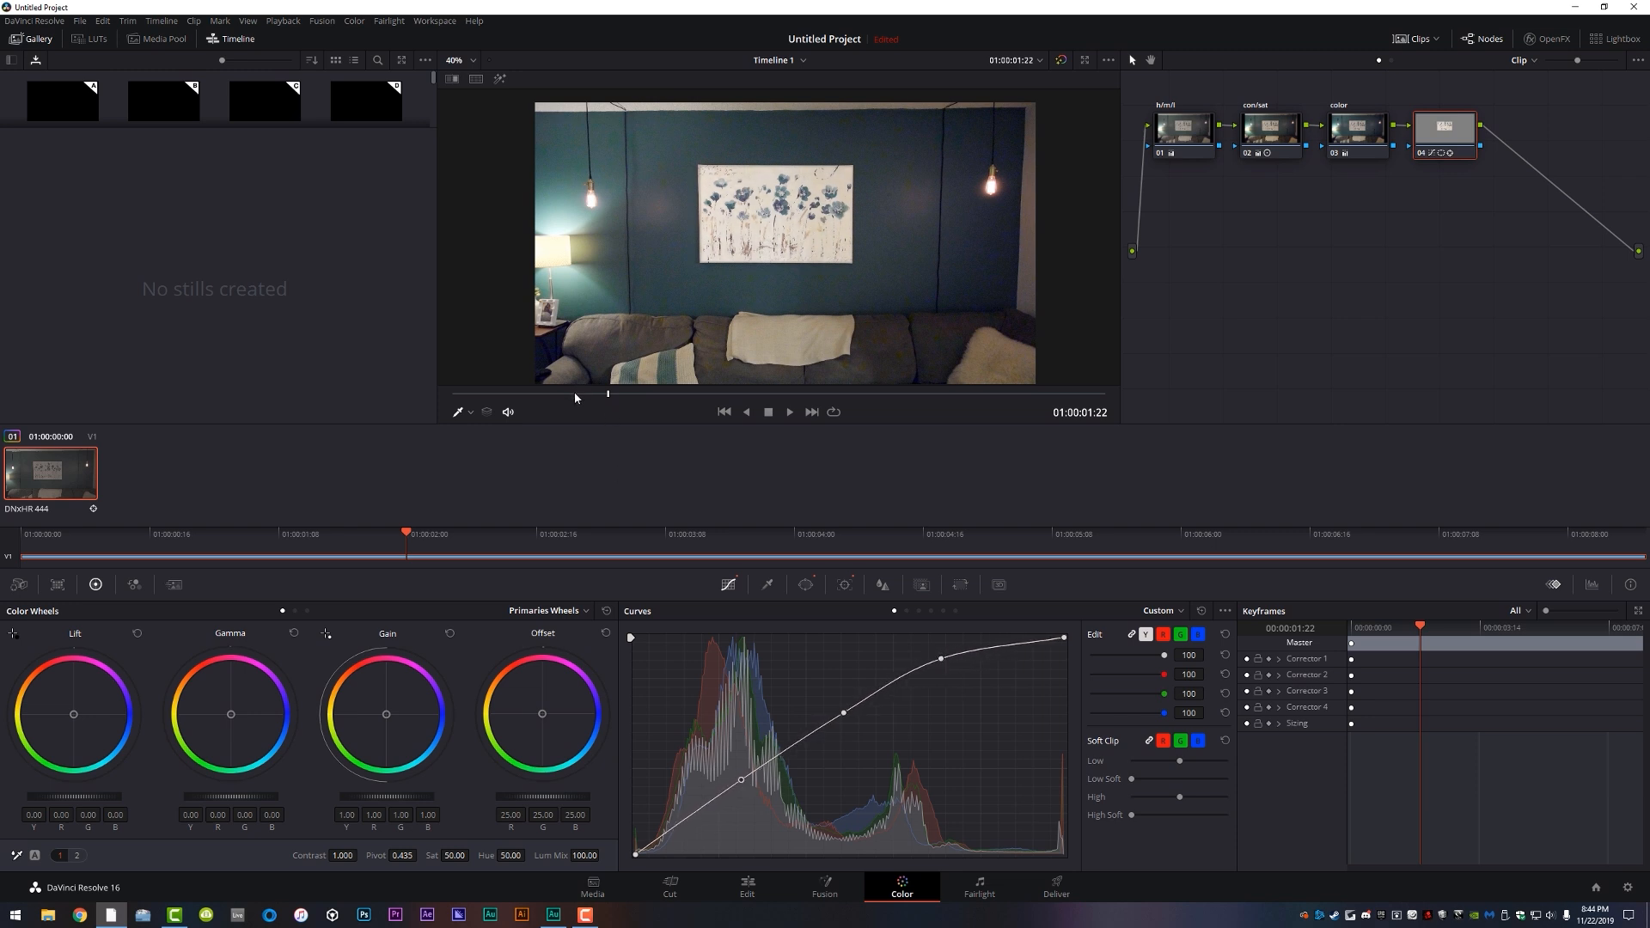
- Play the clip from the start and scrub through it to review how the brightened area follows the picture
{"action": "key", "text": "Home"}
{"action": "key", "text": "space"}
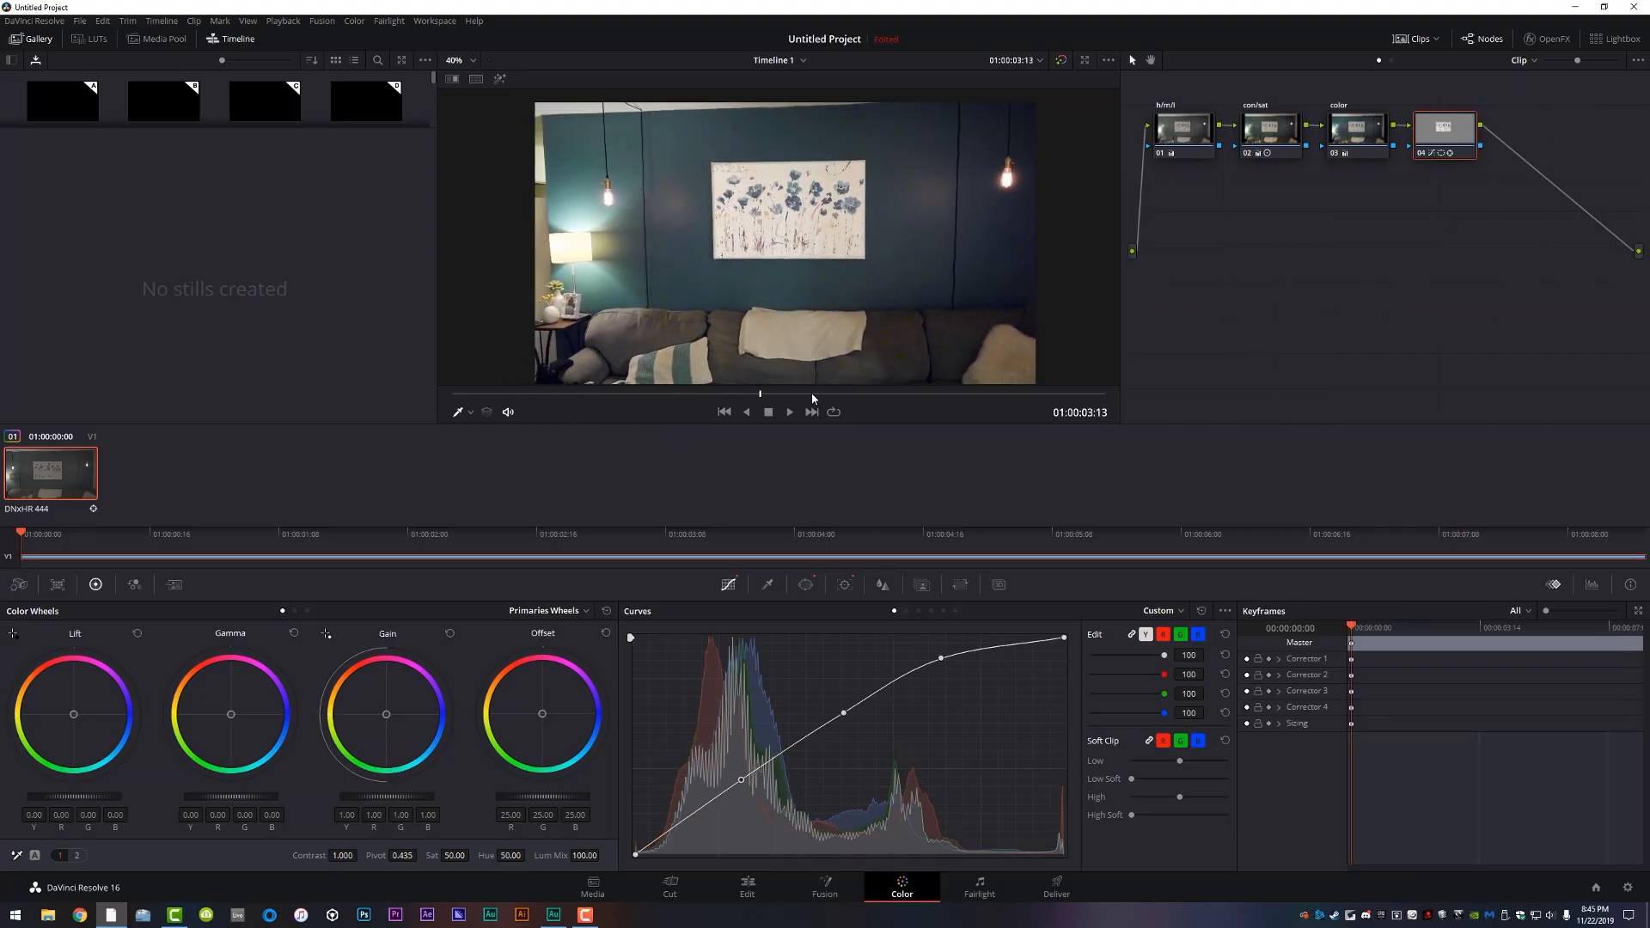
{"action": "left_click_drag", "start_coordinate": [812, 398], "coordinate": [1078, 409]}
{"action": "left_click_drag", "start_coordinate": [838, 404], "coordinate": [649, 404]}
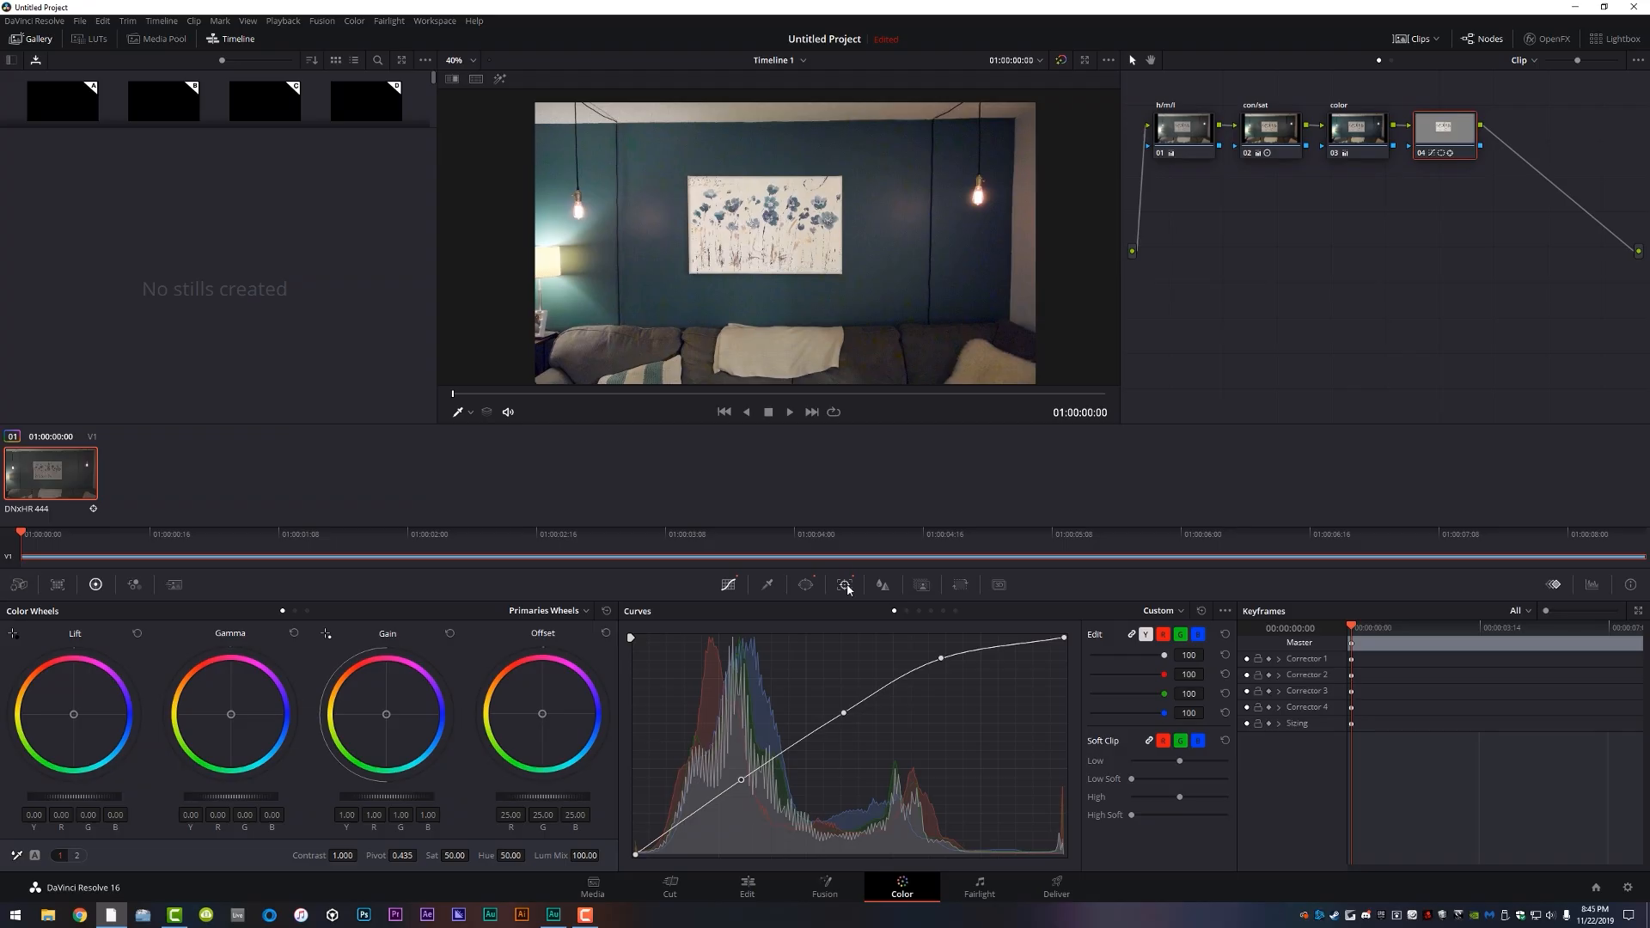
- Clear the curve window's tracking data and scrub forward to compare the static window with the picture
{"action": "left_click", "coordinate": [846, 585]}
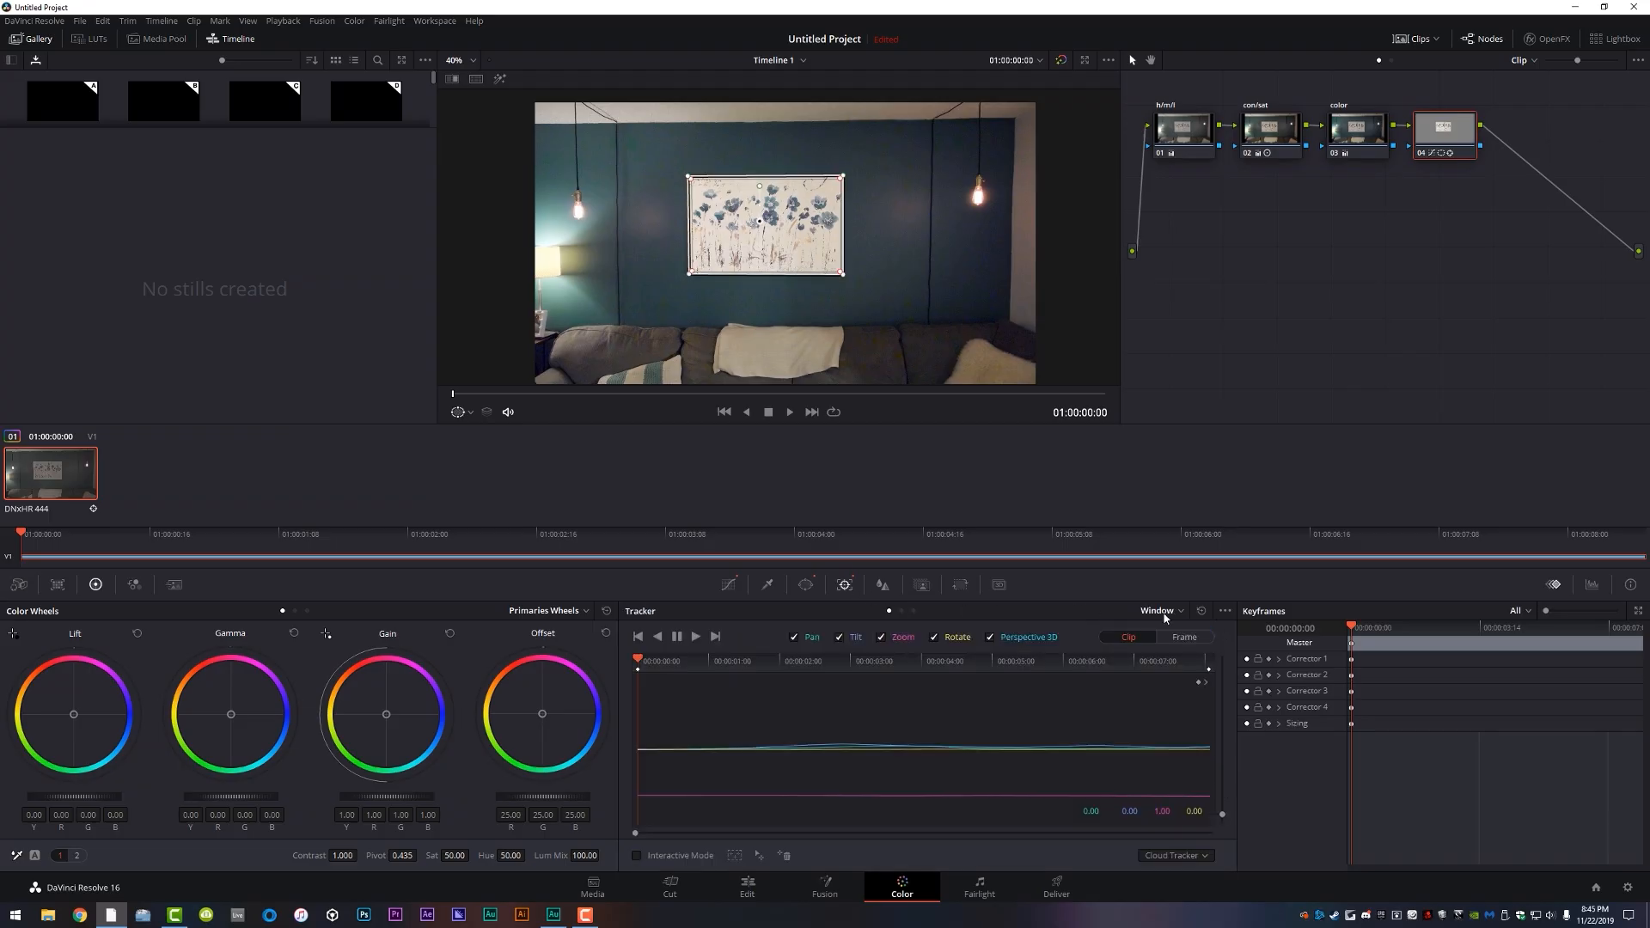
{"action": "left_click", "coordinate": [1201, 611]}
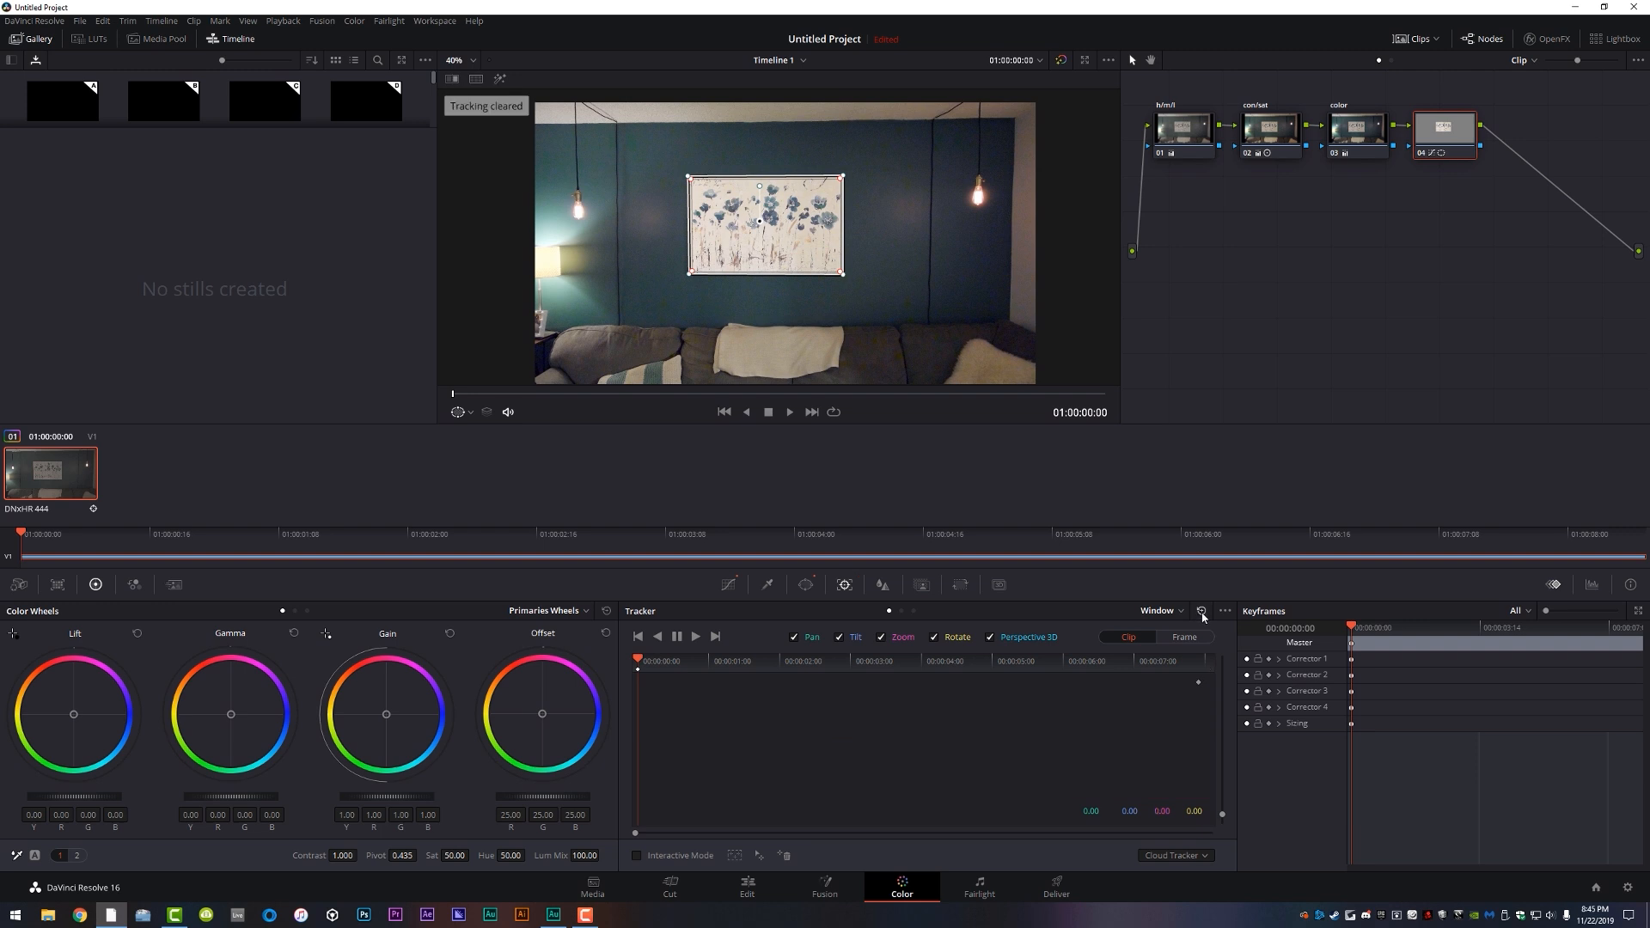
{"action": "left_click_drag", "start_coordinate": [533, 394], "coordinate": [693, 421]}
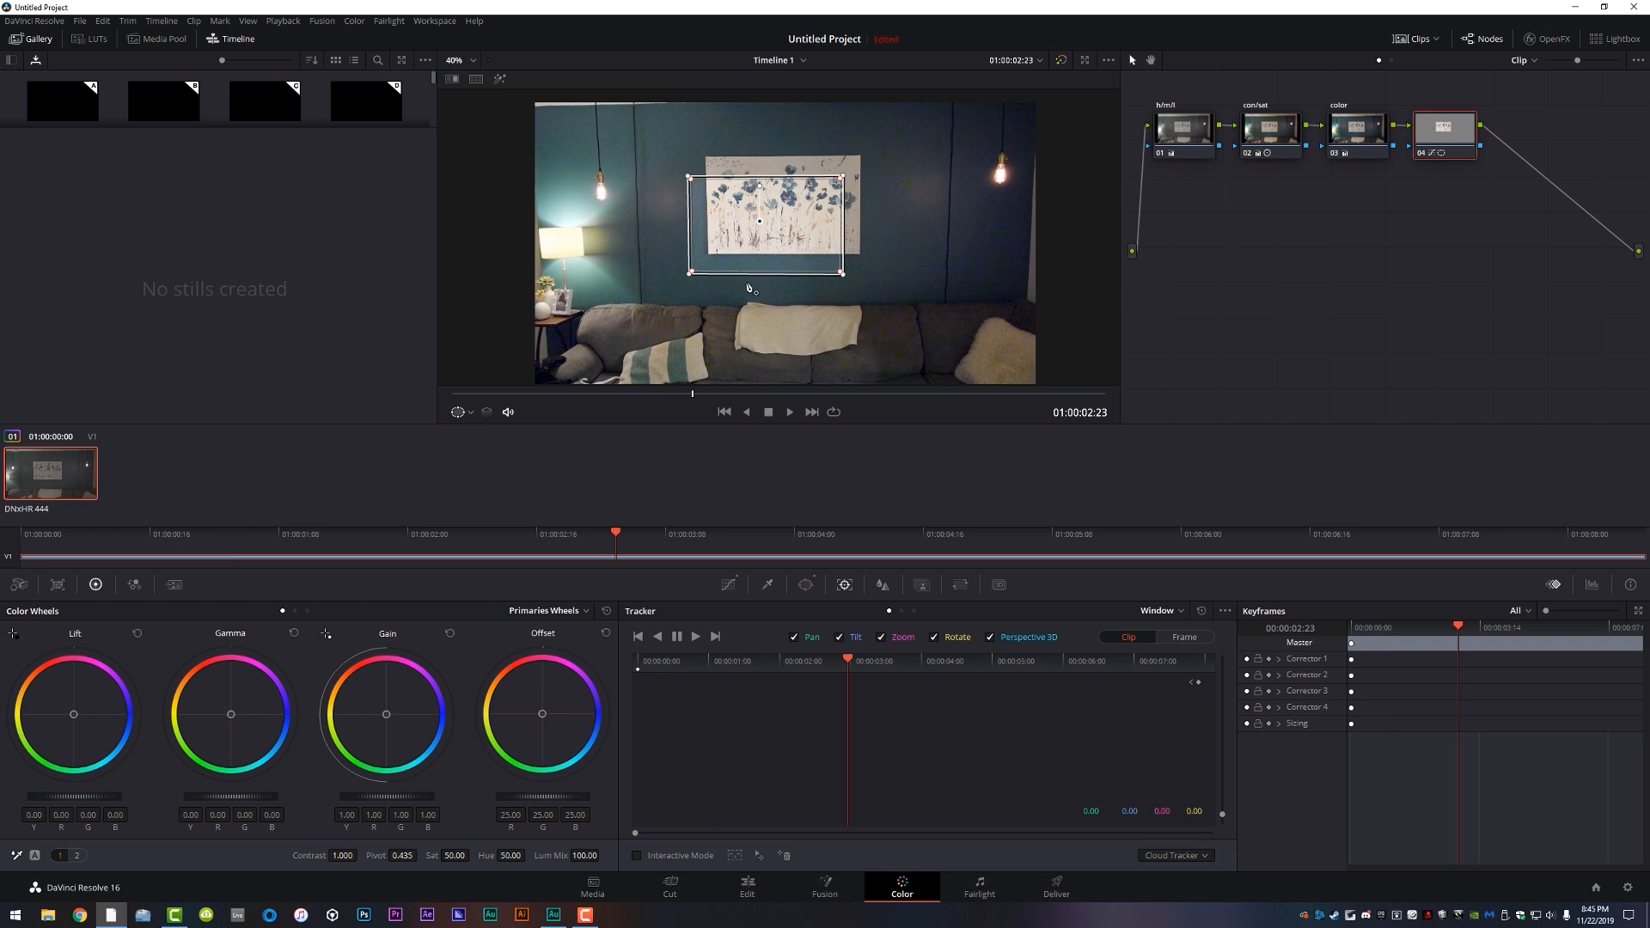
- Return to the first frame and enable automatic keyframing for all of Corrector 4's parameters
{"action": "key", "text": "Home"}
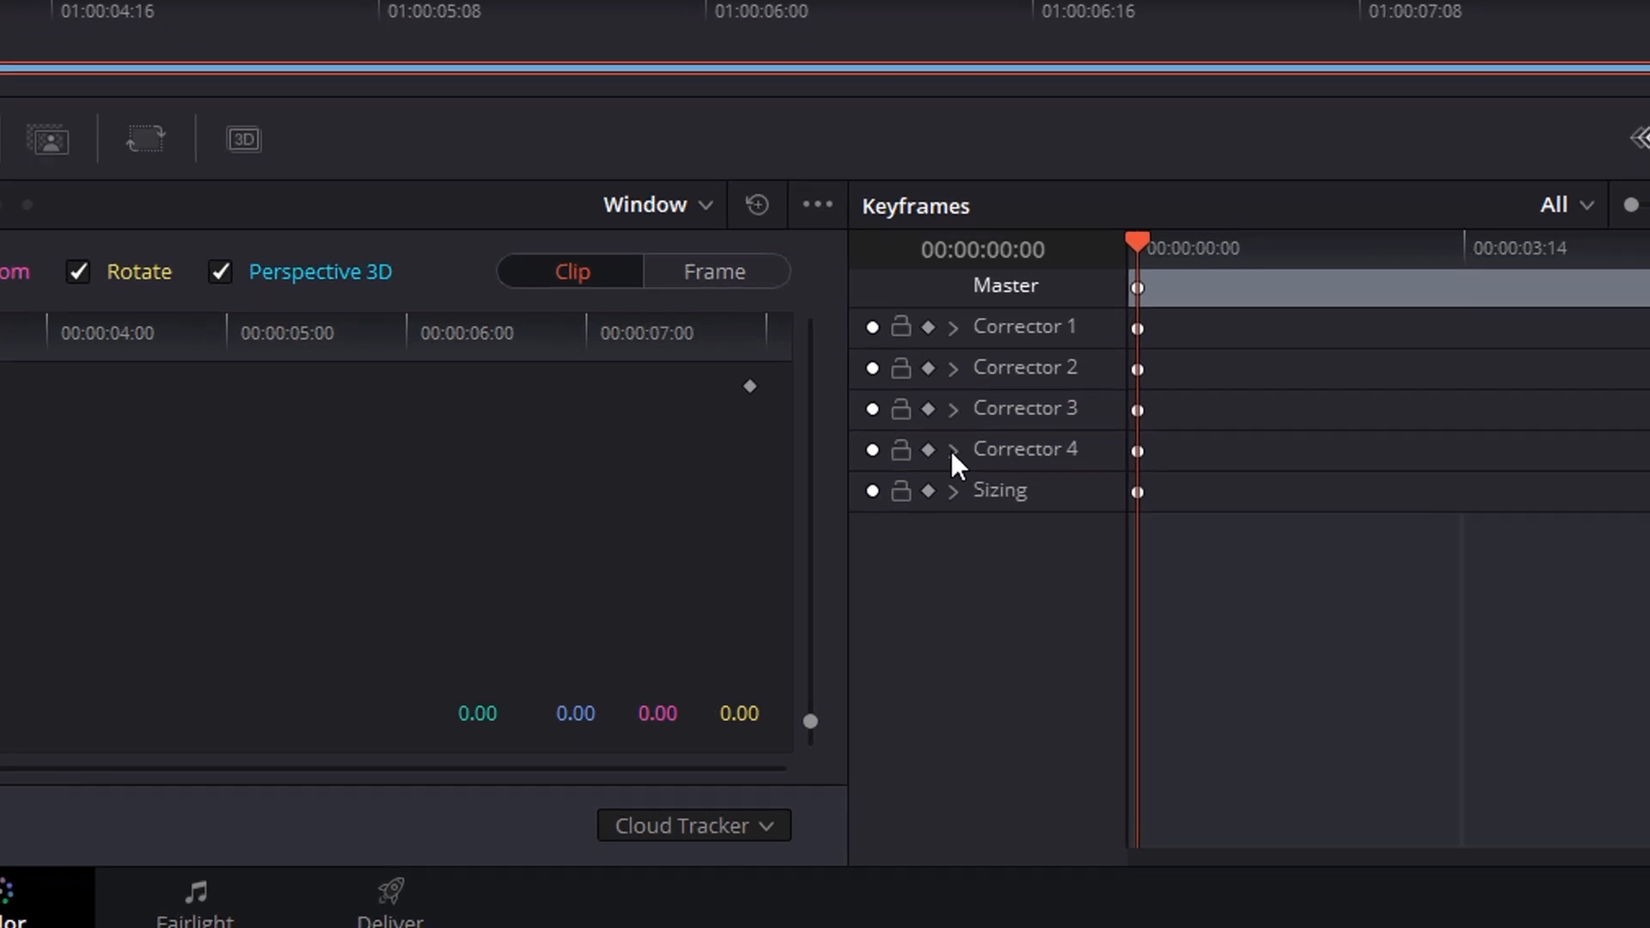
{"action": "left_click", "coordinate": [1279, 707]}
{"action": "scroll", "coordinate": [1358, 494], "scroll_direction": "down", "scroll_amount": 2}
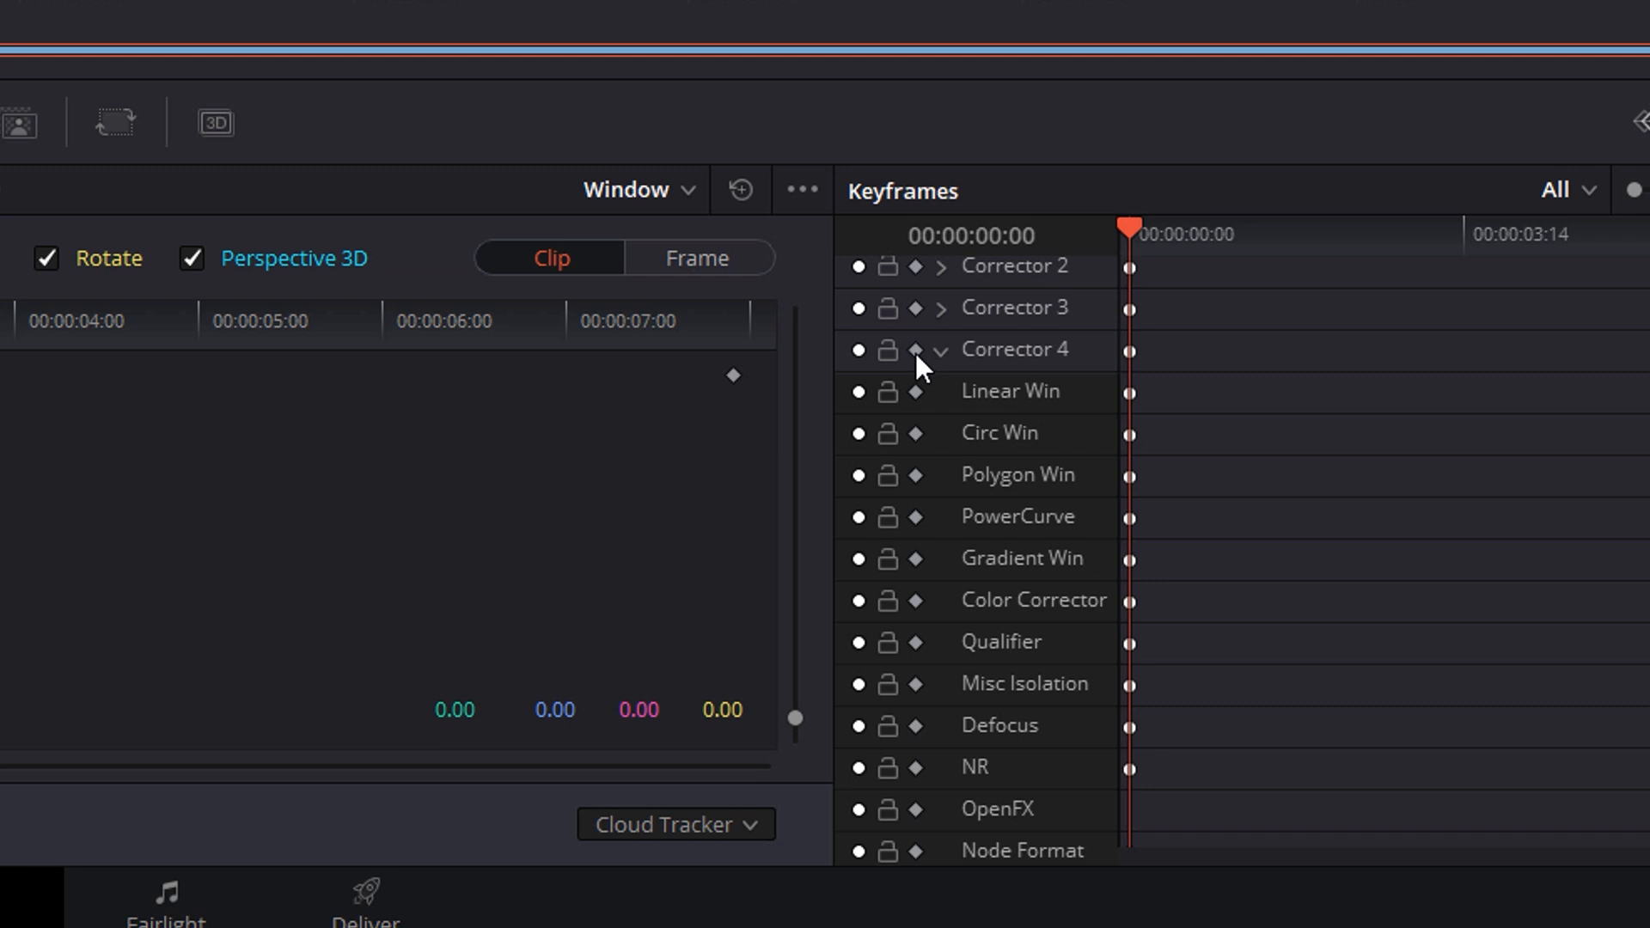
{"action": "left_click", "coordinate": [915, 350]}
- Move to 01:00:01:12 and keyframe the curve window there by fitting its four corners to the wall picture
{"action": "left_click_drag", "start_coordinate": [1152, 260], "coordinate": [1284, 256]}
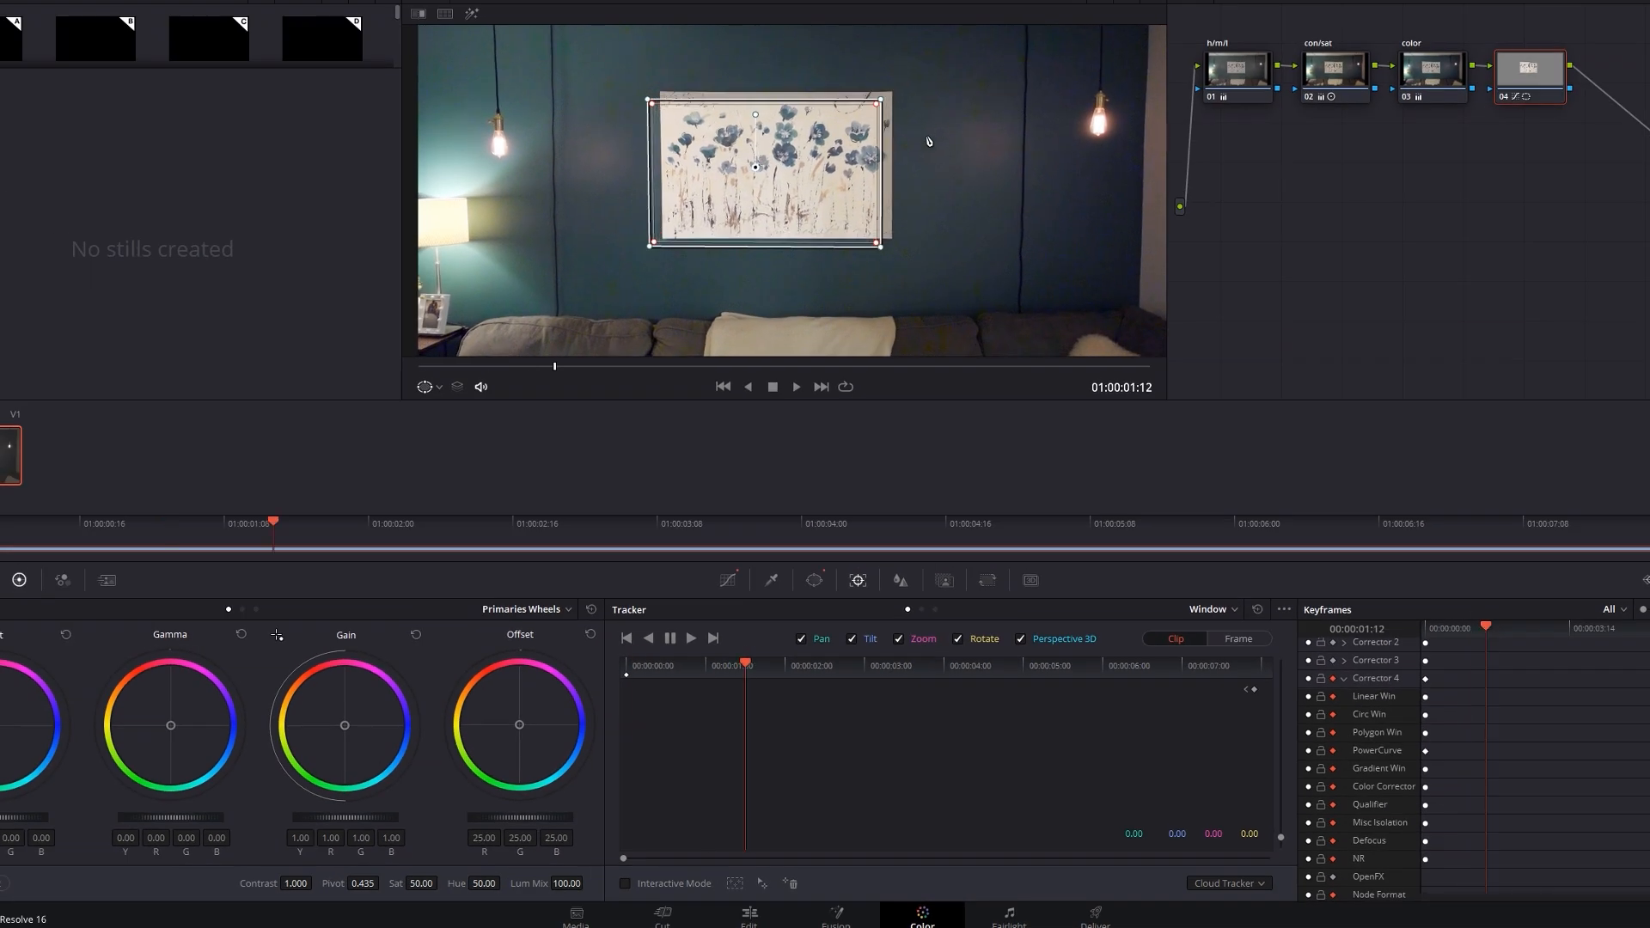
{"action": "scroll", "coordinate": [953, 142], "scroll_direction": "up", "scroll_amount": 5}
{"action": "scroll", "coordinate": [950, 122], "scroll_direction": "up", "scroll_amount": 3}
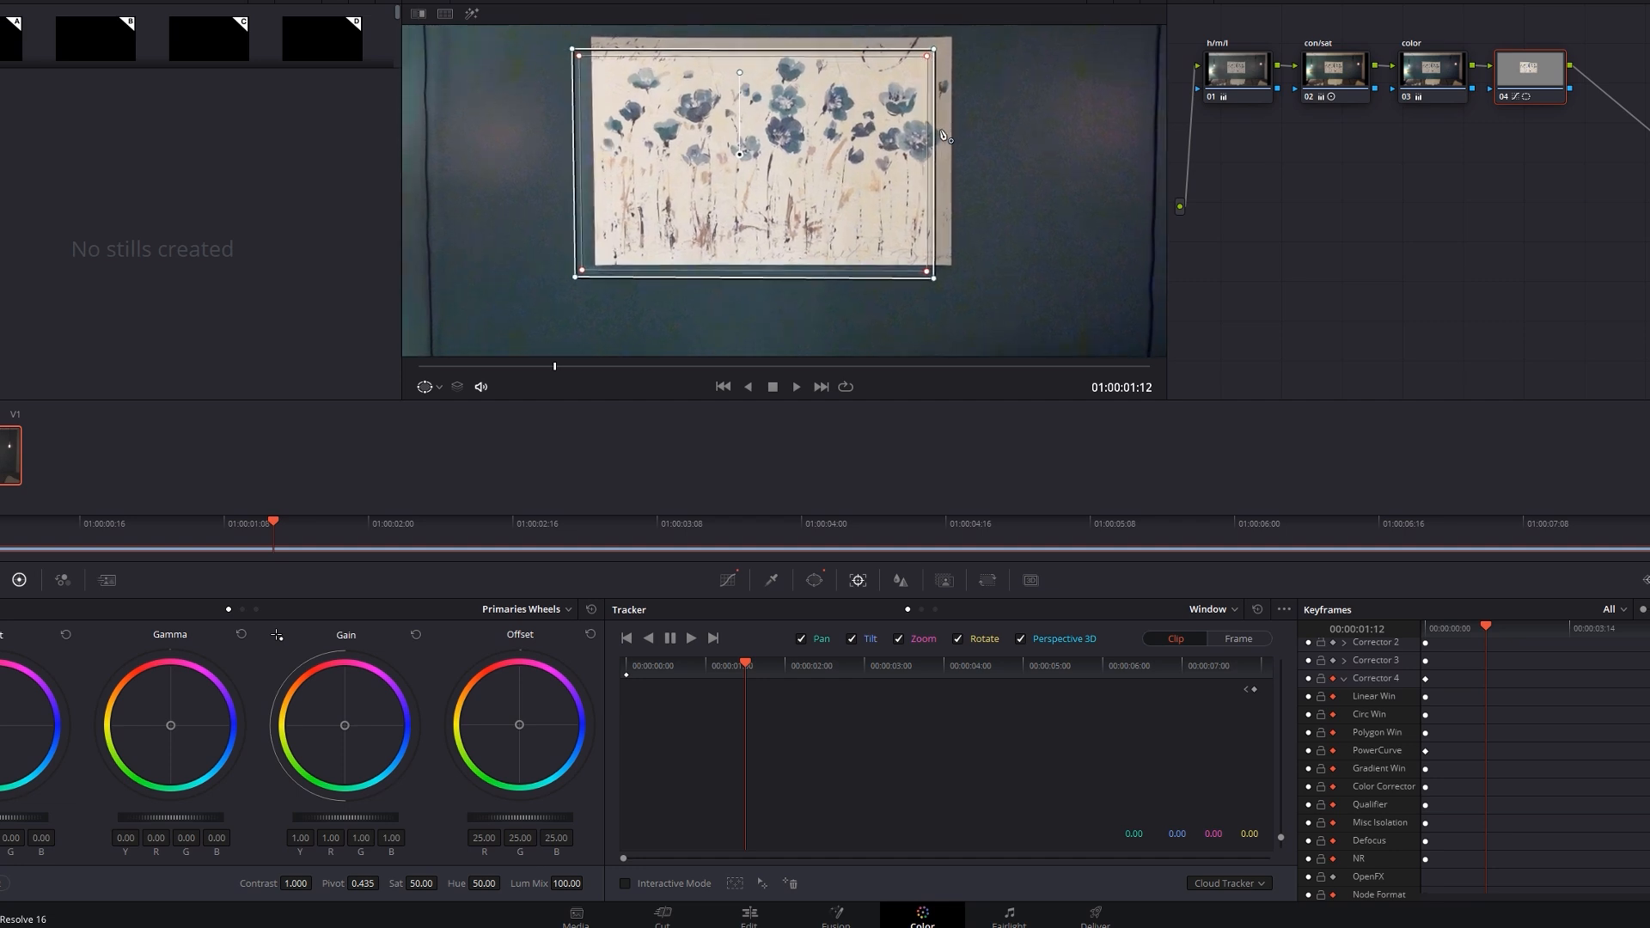
{"action": "scroll", "coordinate": [872, 112], "scroll_direction": "down", "scroll_amount": 1}
{"action": "left_click_drag", "start_coordinate": [870, 108], "coordinate": [865, 150]}
{"action": "left_click_drag", "start_coordinate": [949, 69], "coordinate": [971, 59]}
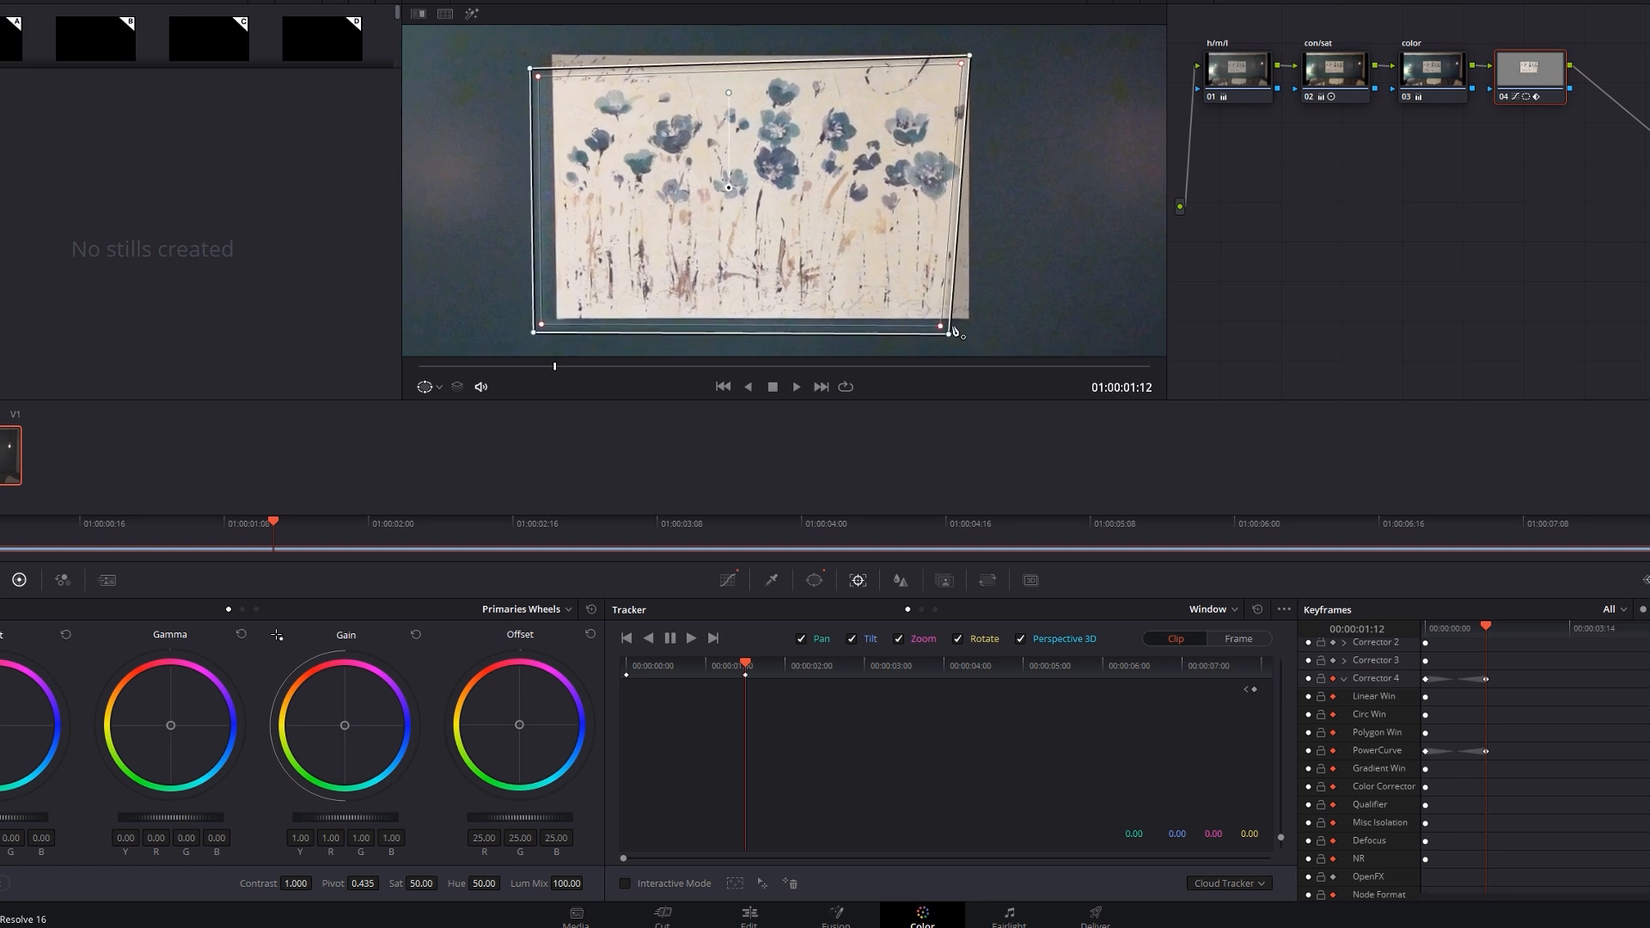
{"action": "left_click_drag", "start_coordinate": [949, 333], "coordinate": [971, 324]}
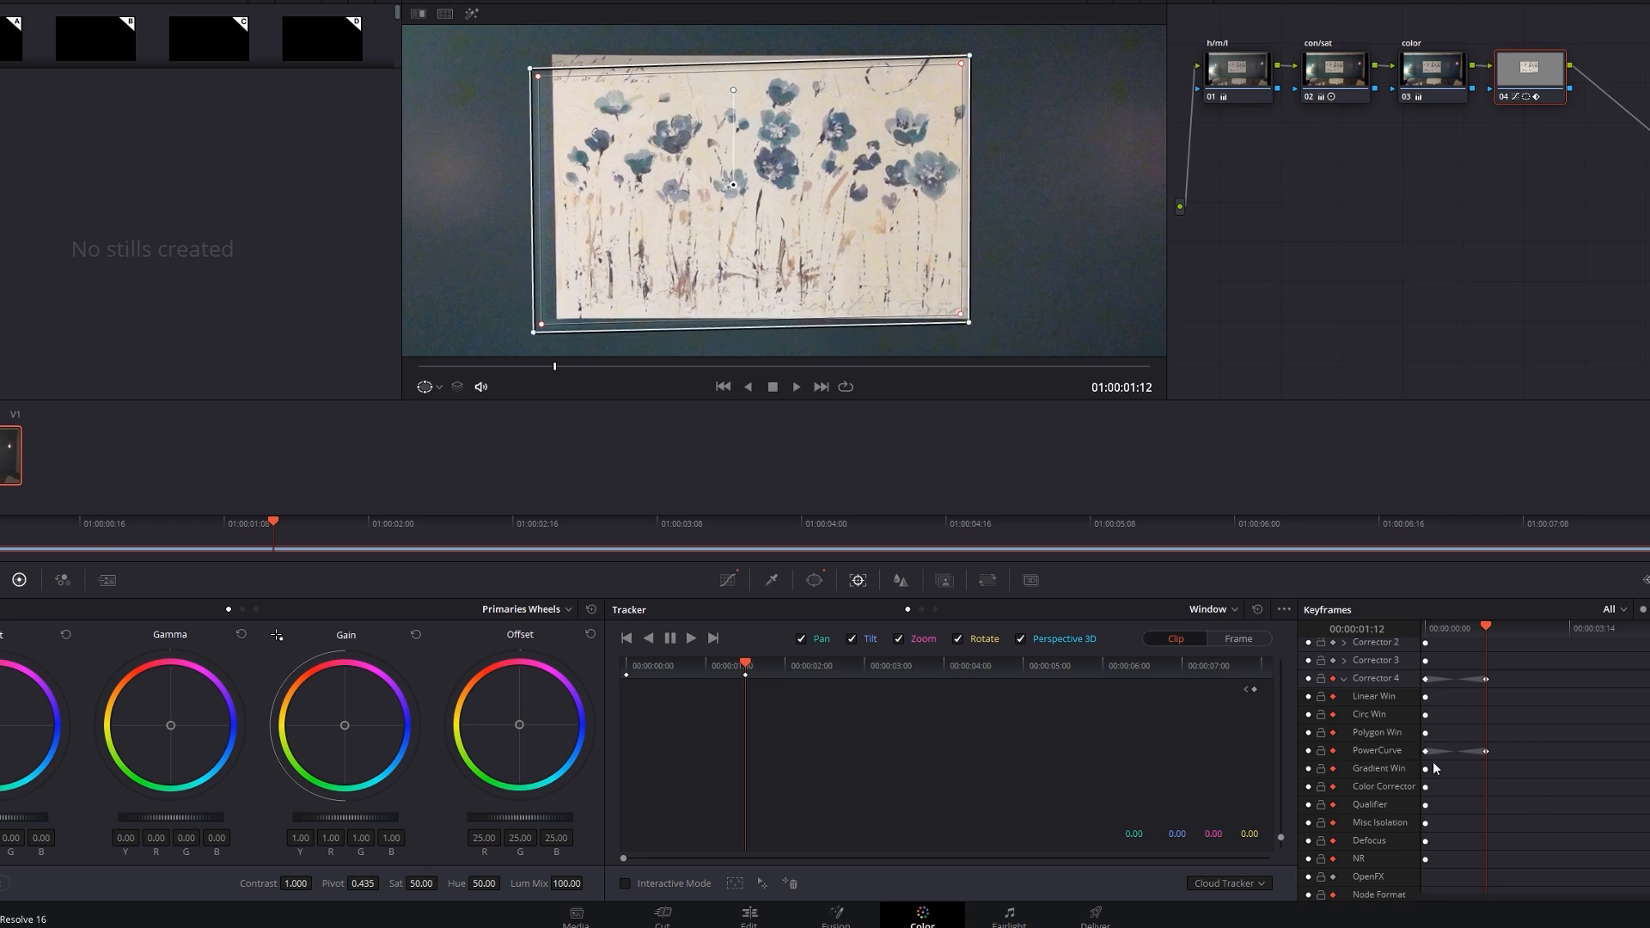
{"action": "left_click_drag", "start_coordinate": [534, 332], "coordinate": [557, 320]}
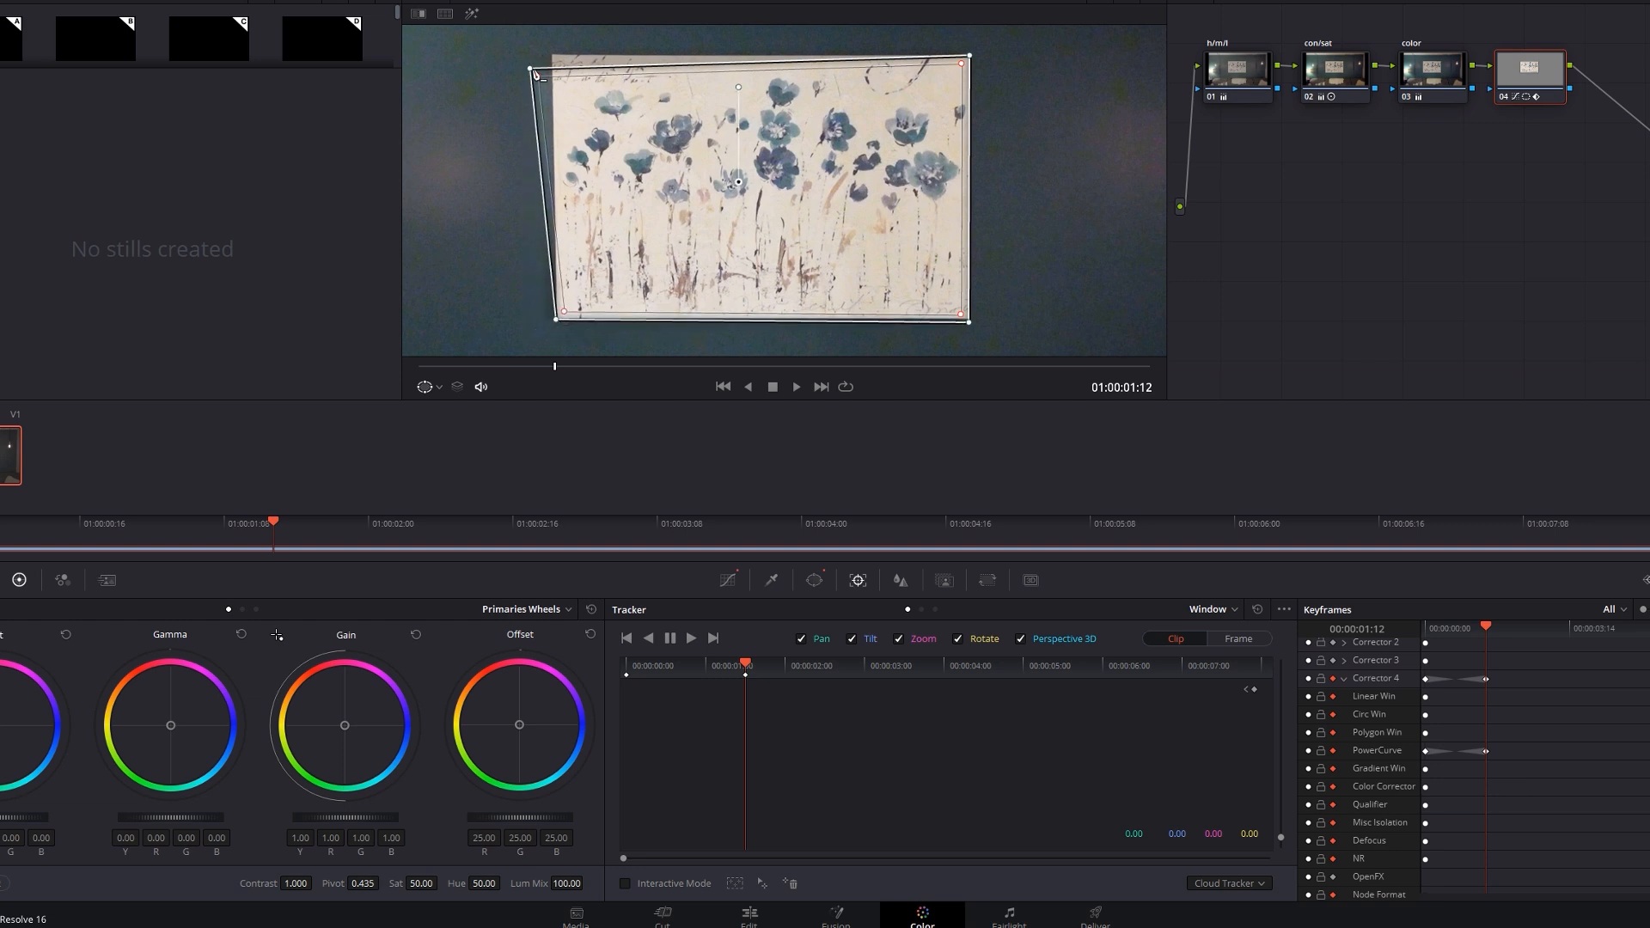
{"action": "left_click_drag", "start_coordinate": [530, 68], "coordinate": [552, 55]}
- Advance to 01:00:02:09 and refit all four corners of the curve window to the wall picture's frame
{"action": "left_click_drag", "start_coordinate": [575, 369], "coordinate": [635, 368]}
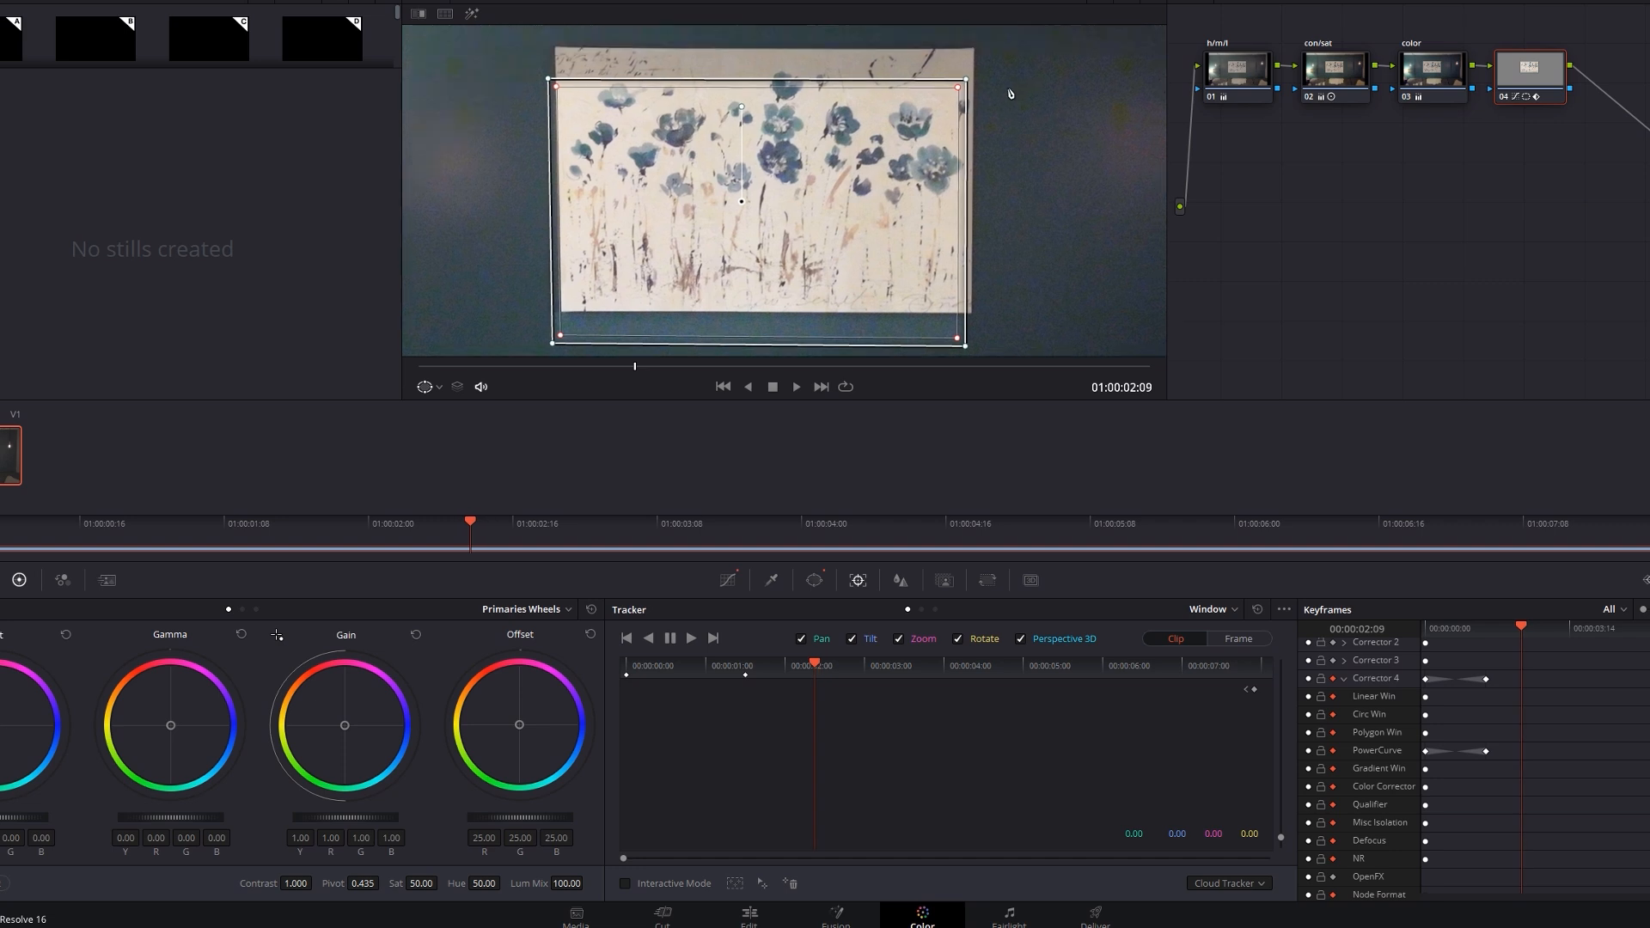
{"action": "left_click_drag", "start_coordinate": [968, 74], "coordinate": [977, 51]}
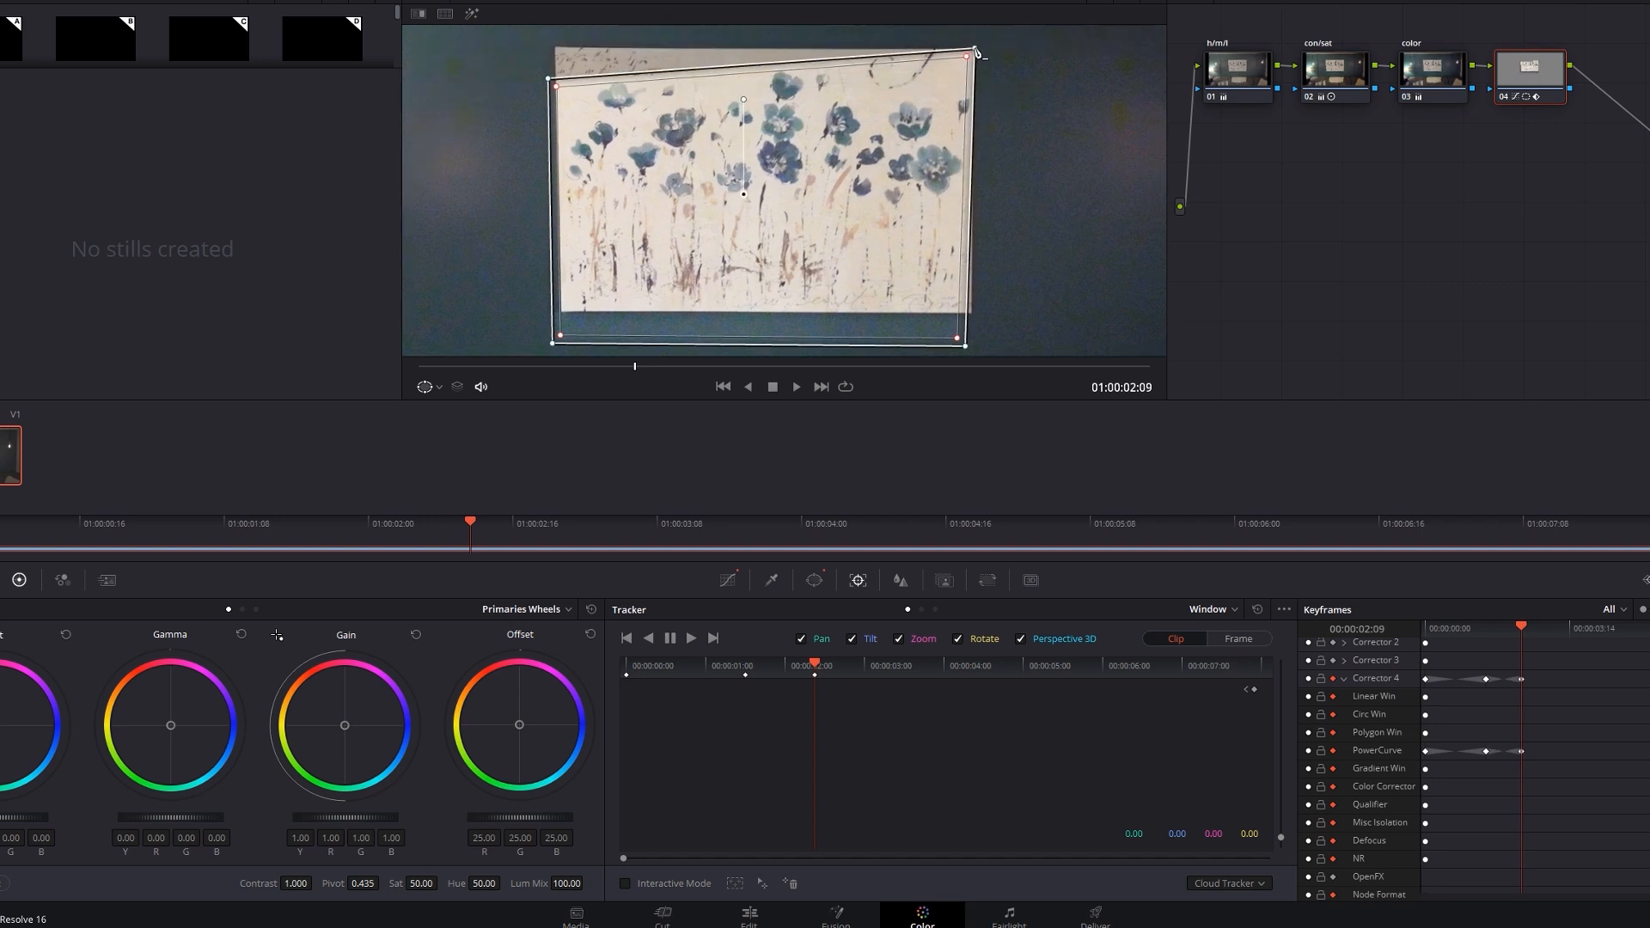
{"action": "left_click_drag", "start_coordinate": [966, 348], "coordinate": [975, 320]}
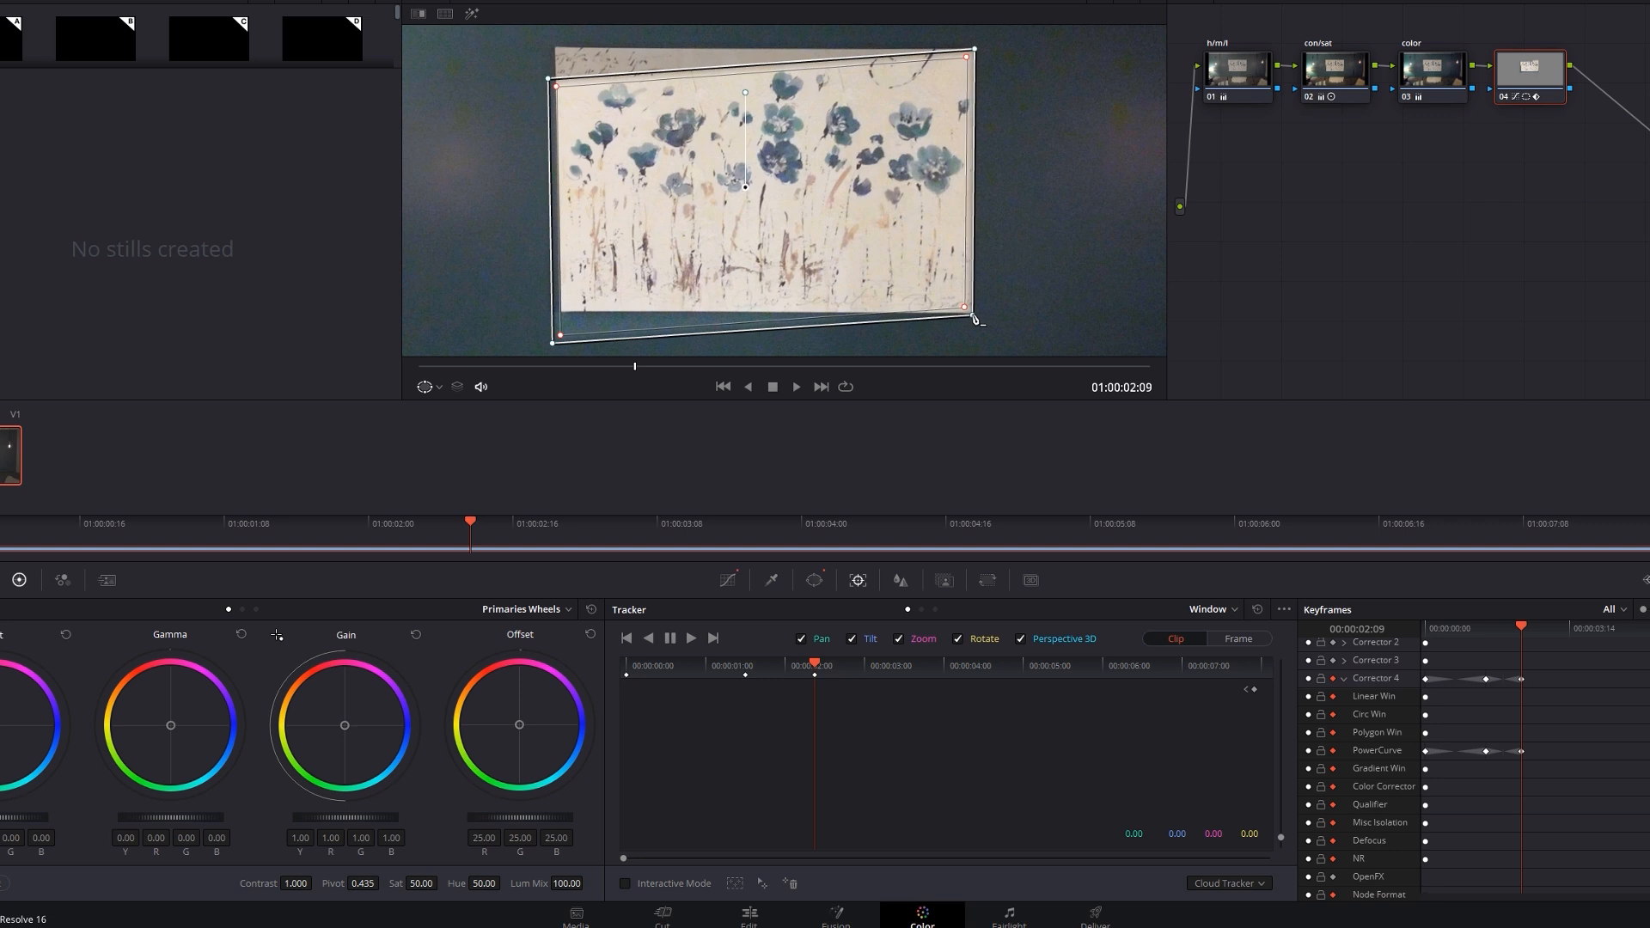
{"action": "left_click_drag", "start_coordinate": [552, 343], "coordinate": [562, 315]}
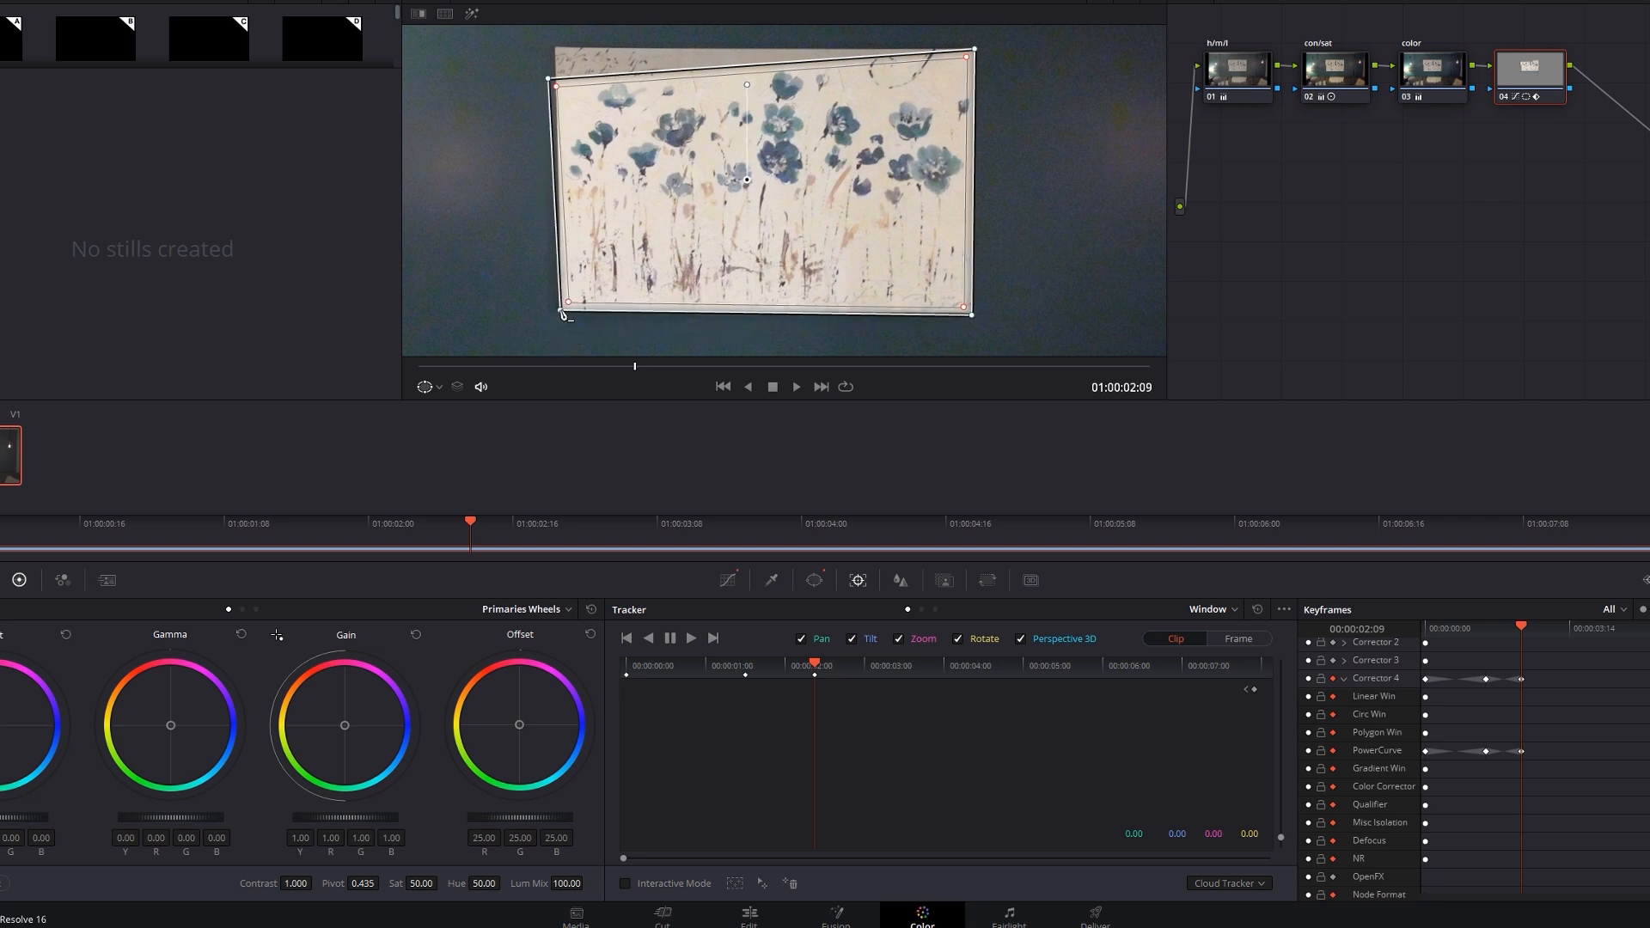
{"action": "left_click_drag", "start_coordinate": [549, 78], "coordinate": [553, 47]}
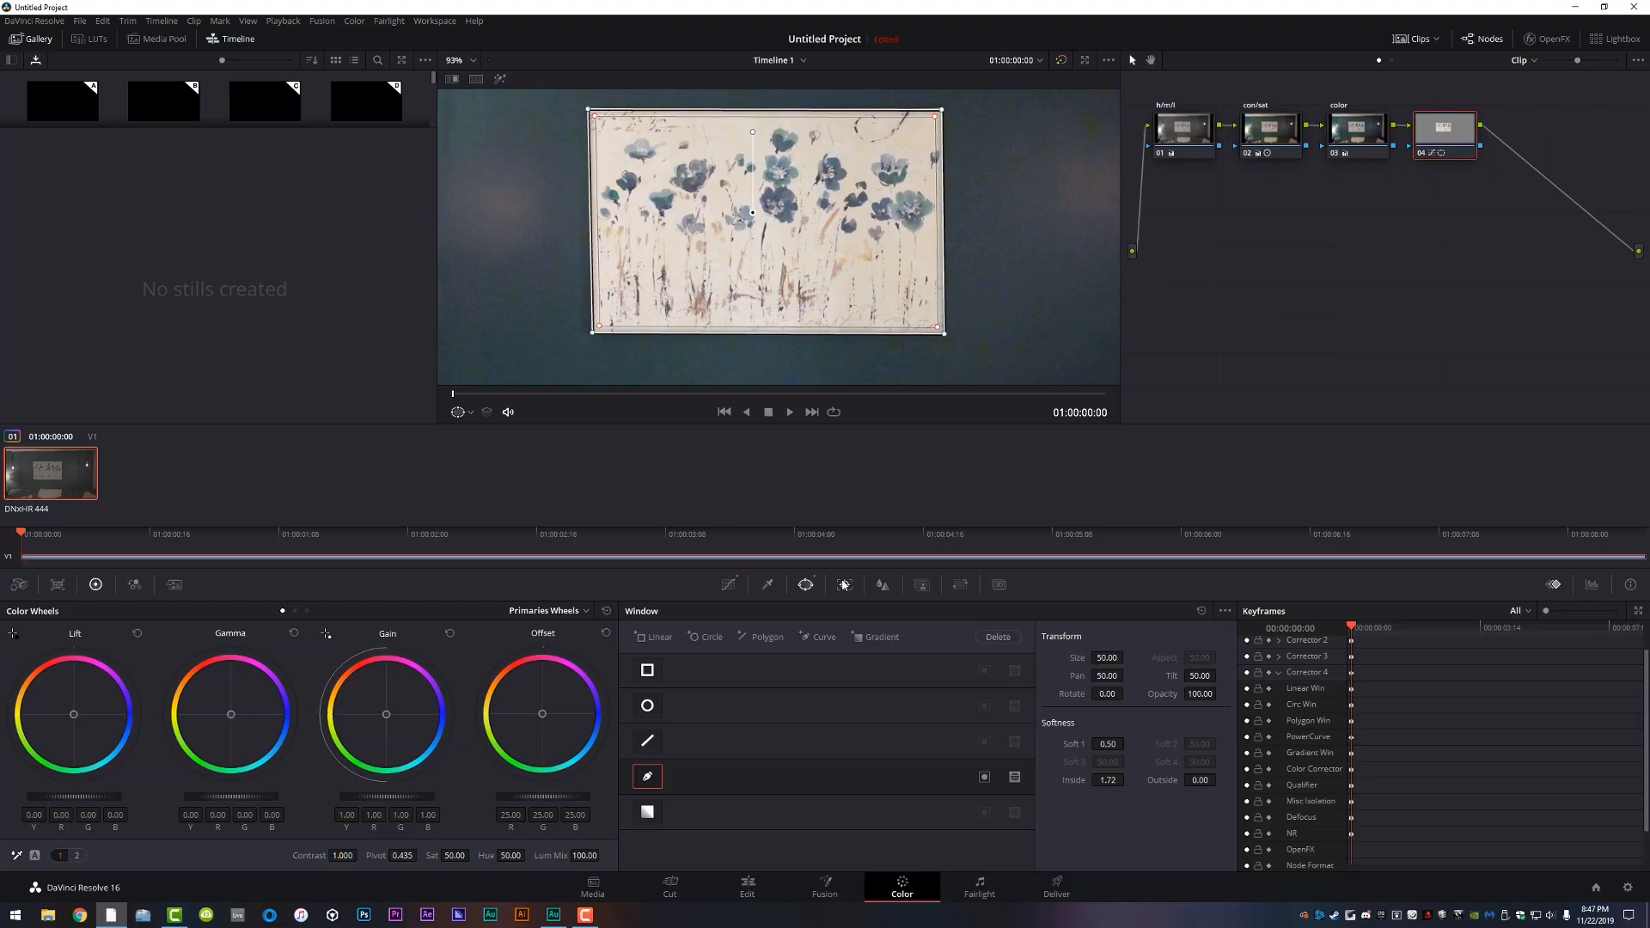
- Track the picture's curve window forward from the first frame through the end of the clip
{"action": "left_click", "coordinate": [845, 584]}
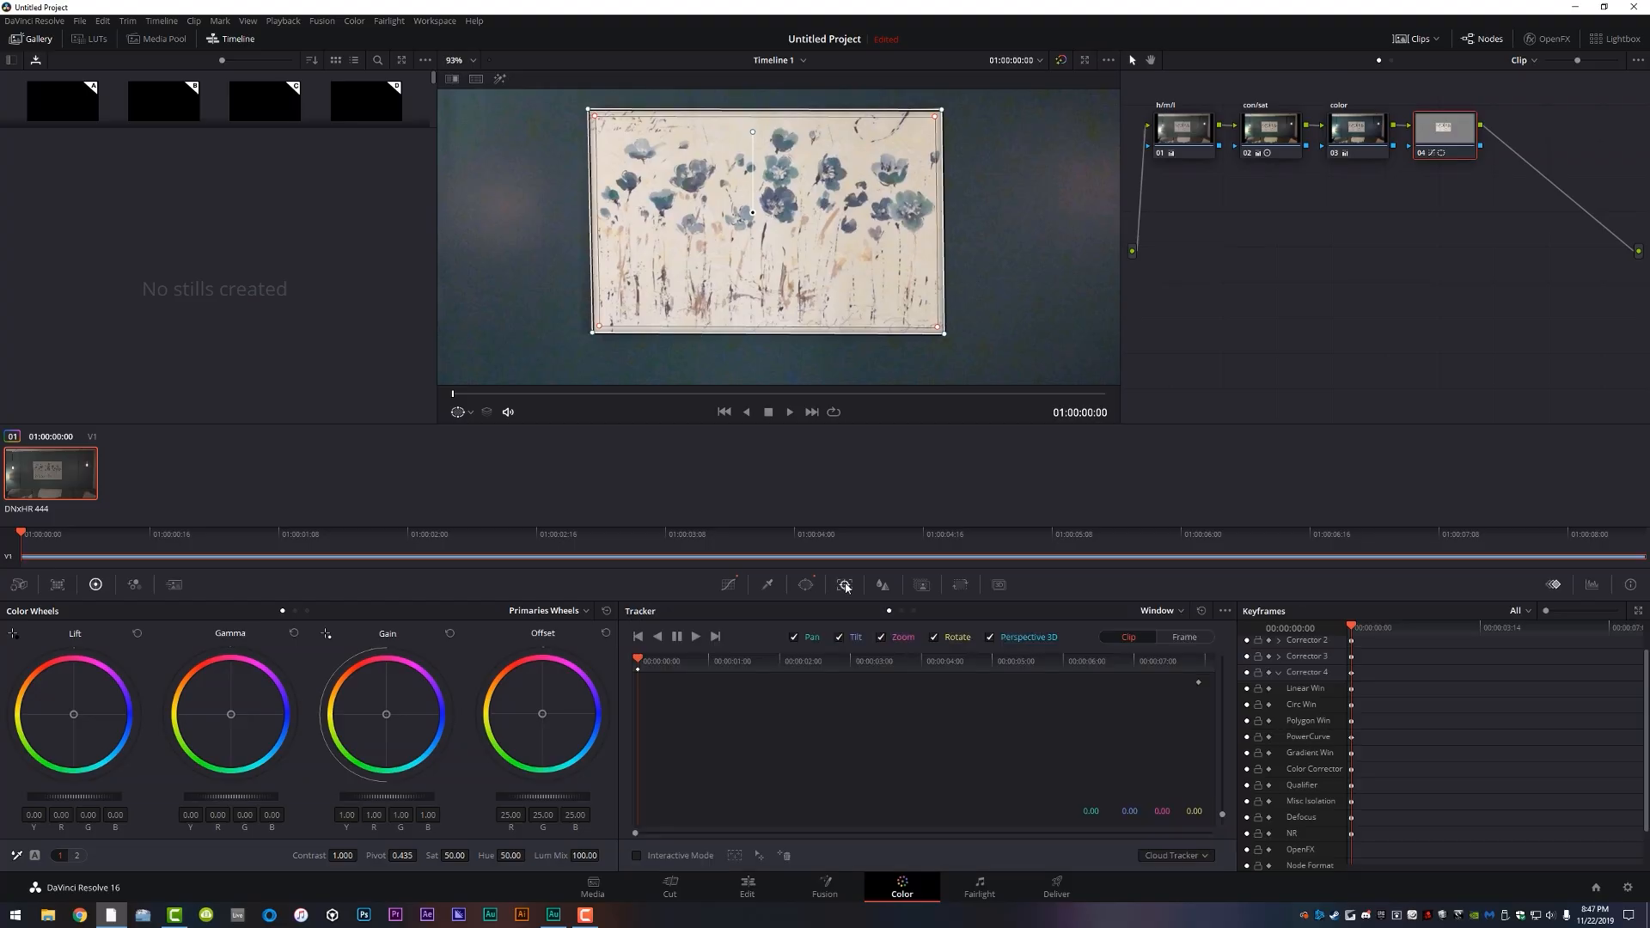
{"action": "left_click", "coordinate": [697, 637]}
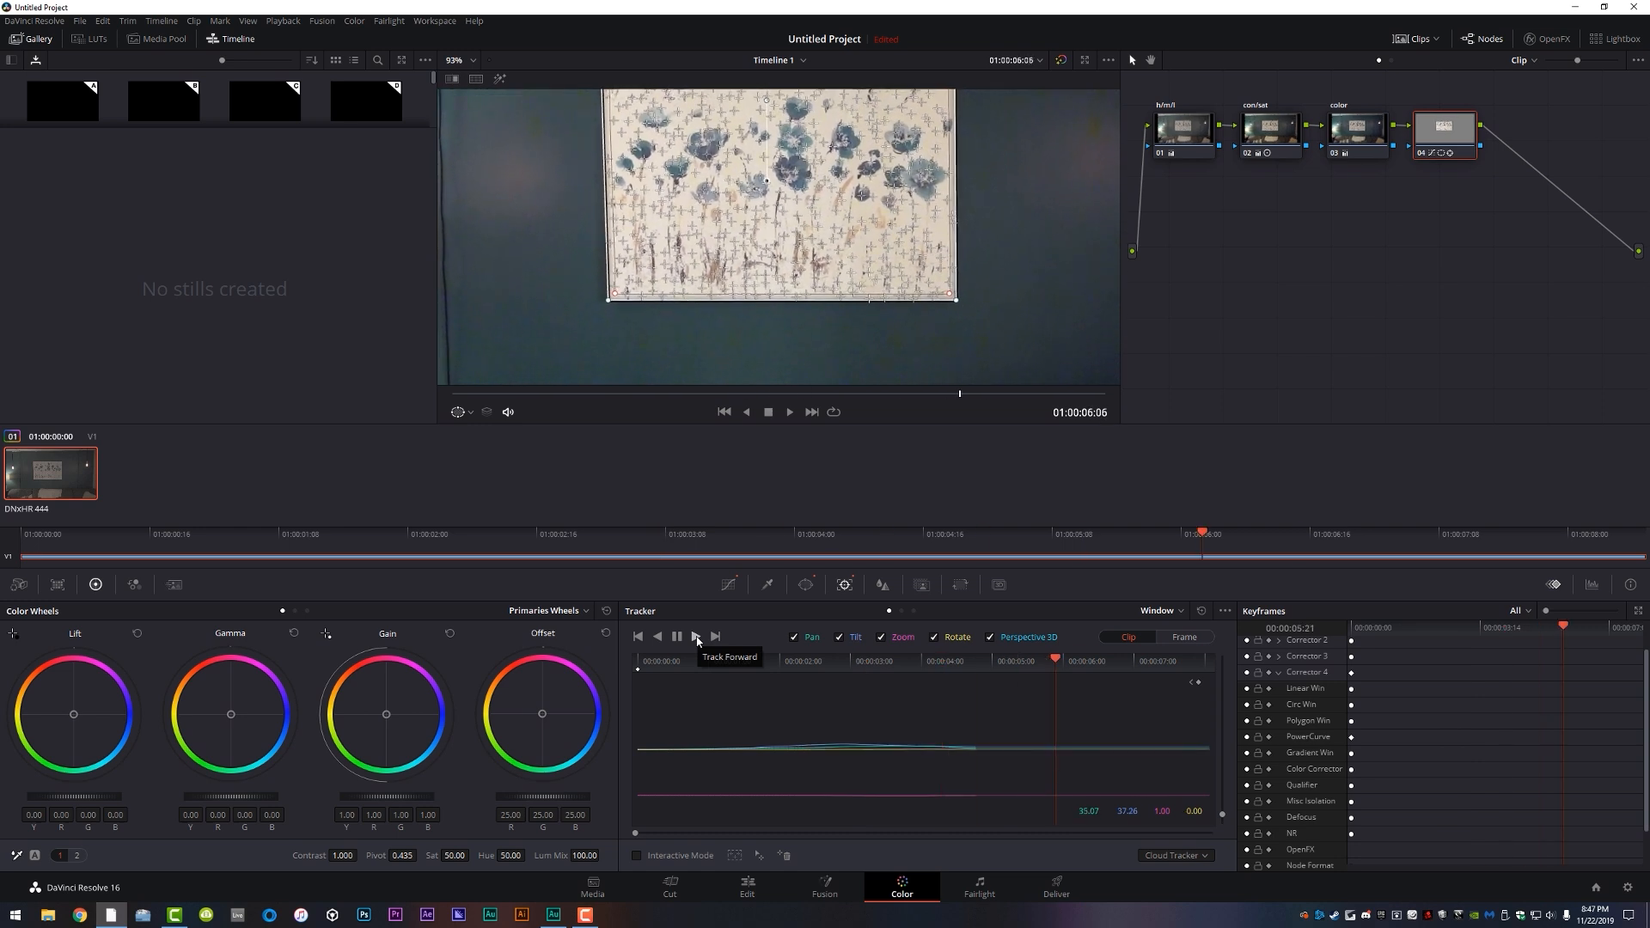
{"action": "scroll", "coordinate": [825, 198], "scroll_direction": "down", "scroll_amount": 4}
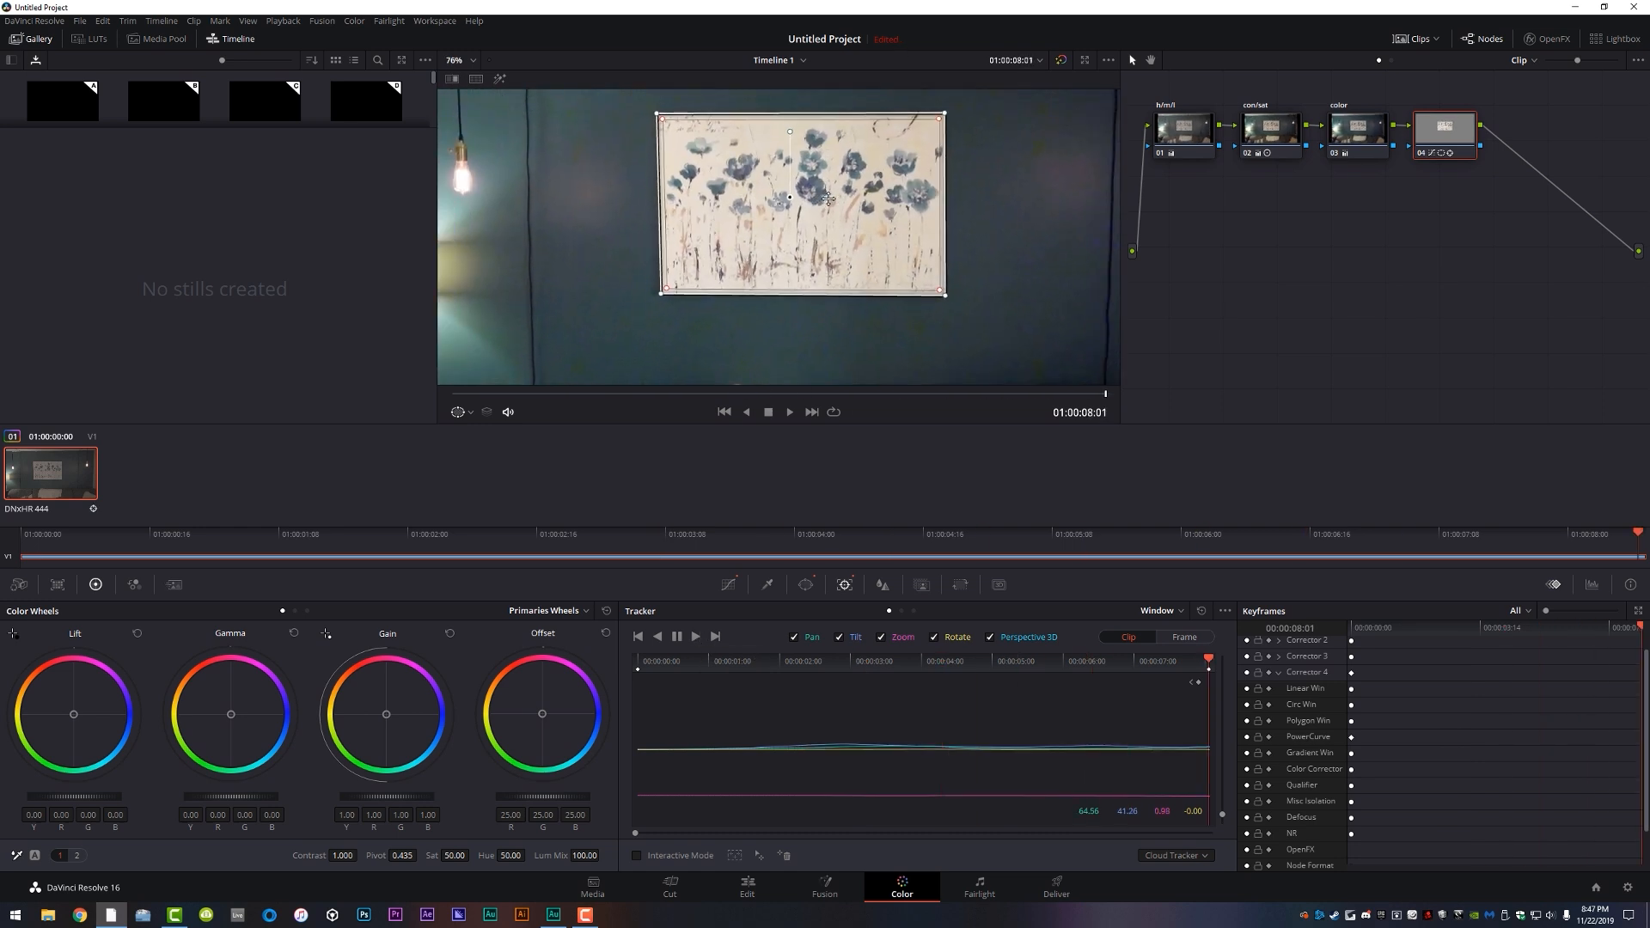
- Straighten the fourth node's custom curve by deleting its added control points
{"action": "left_click", "coordinate": [729, 586]}
{"action": "right_click", "coordinate": [943, 661]}
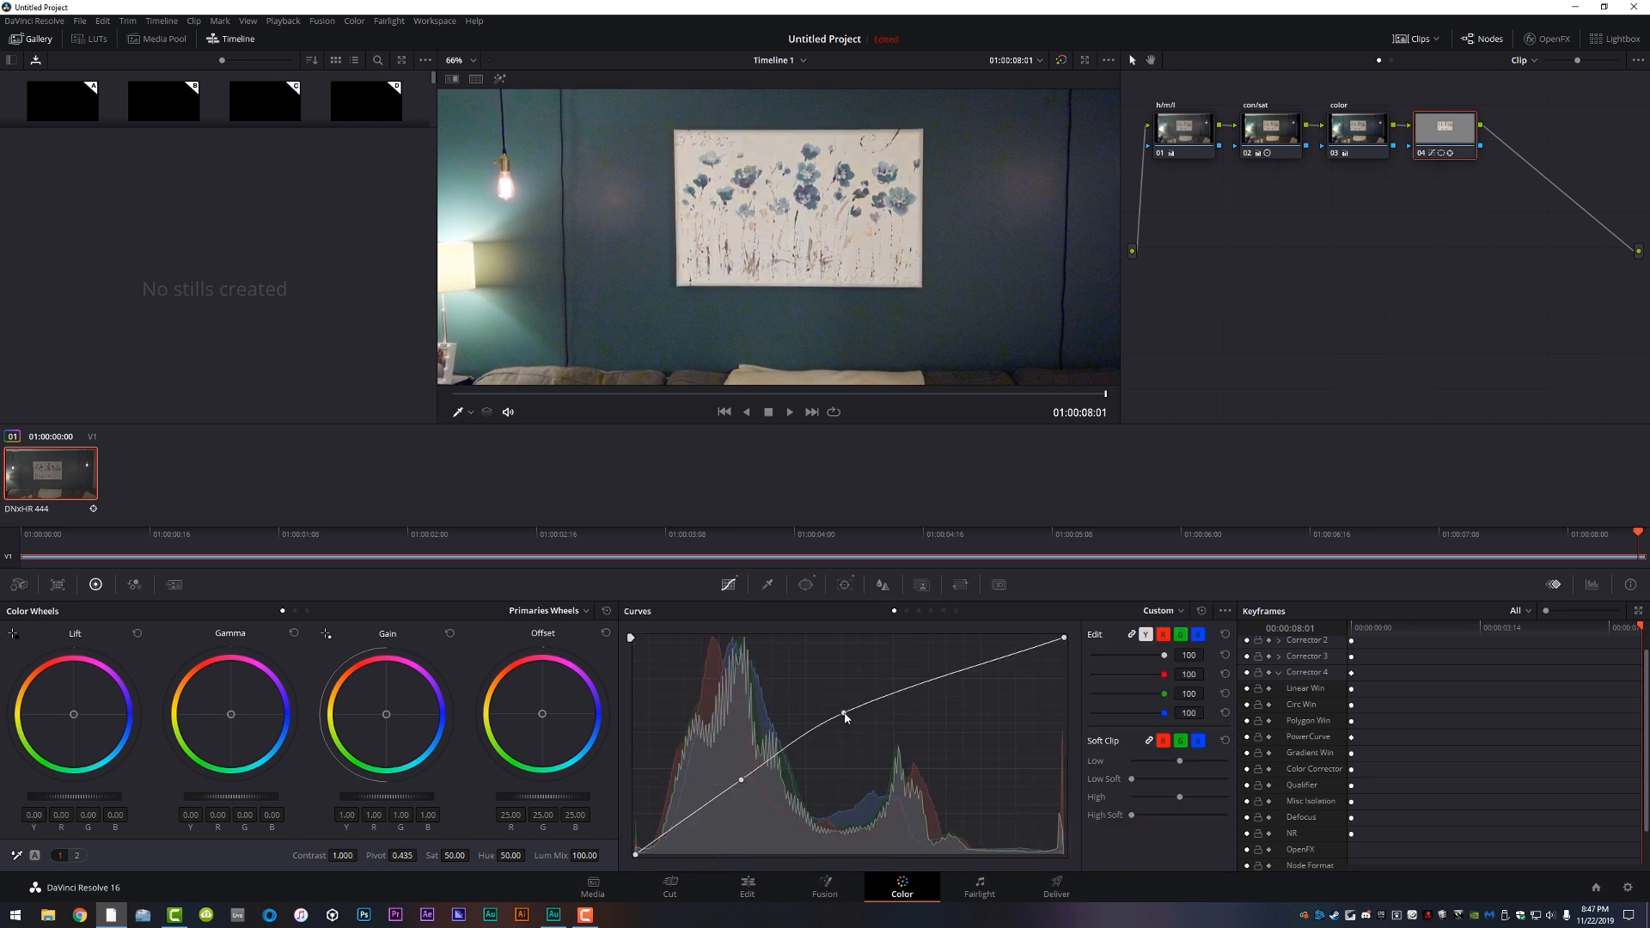
{"action": "right_click", "coordinate": [845, 712]}
{"action": "right_click", "coordinate": [741, 783]}
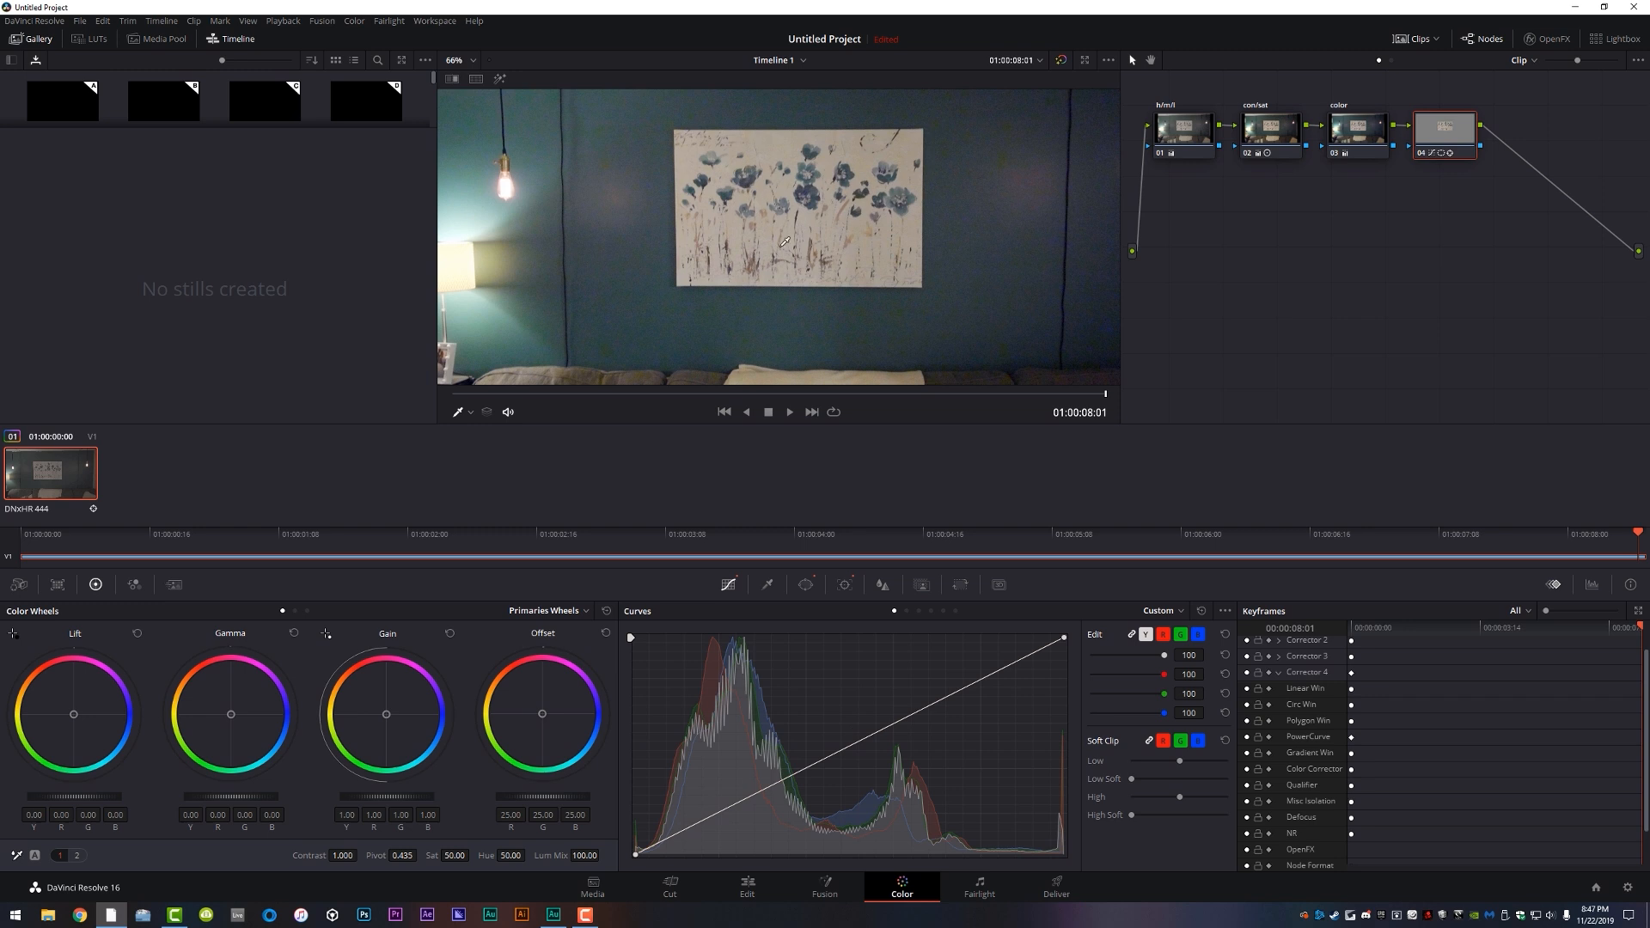
- Sample a blue flower in the picture with the HSL qualifier and highlight the resulting selection
{"action": "left_click", "coordinate": [766, 587]}
{"action": "scroll", "coordinate": [857, 183], "scroll_direction": "up", "scroll_amount": 5}
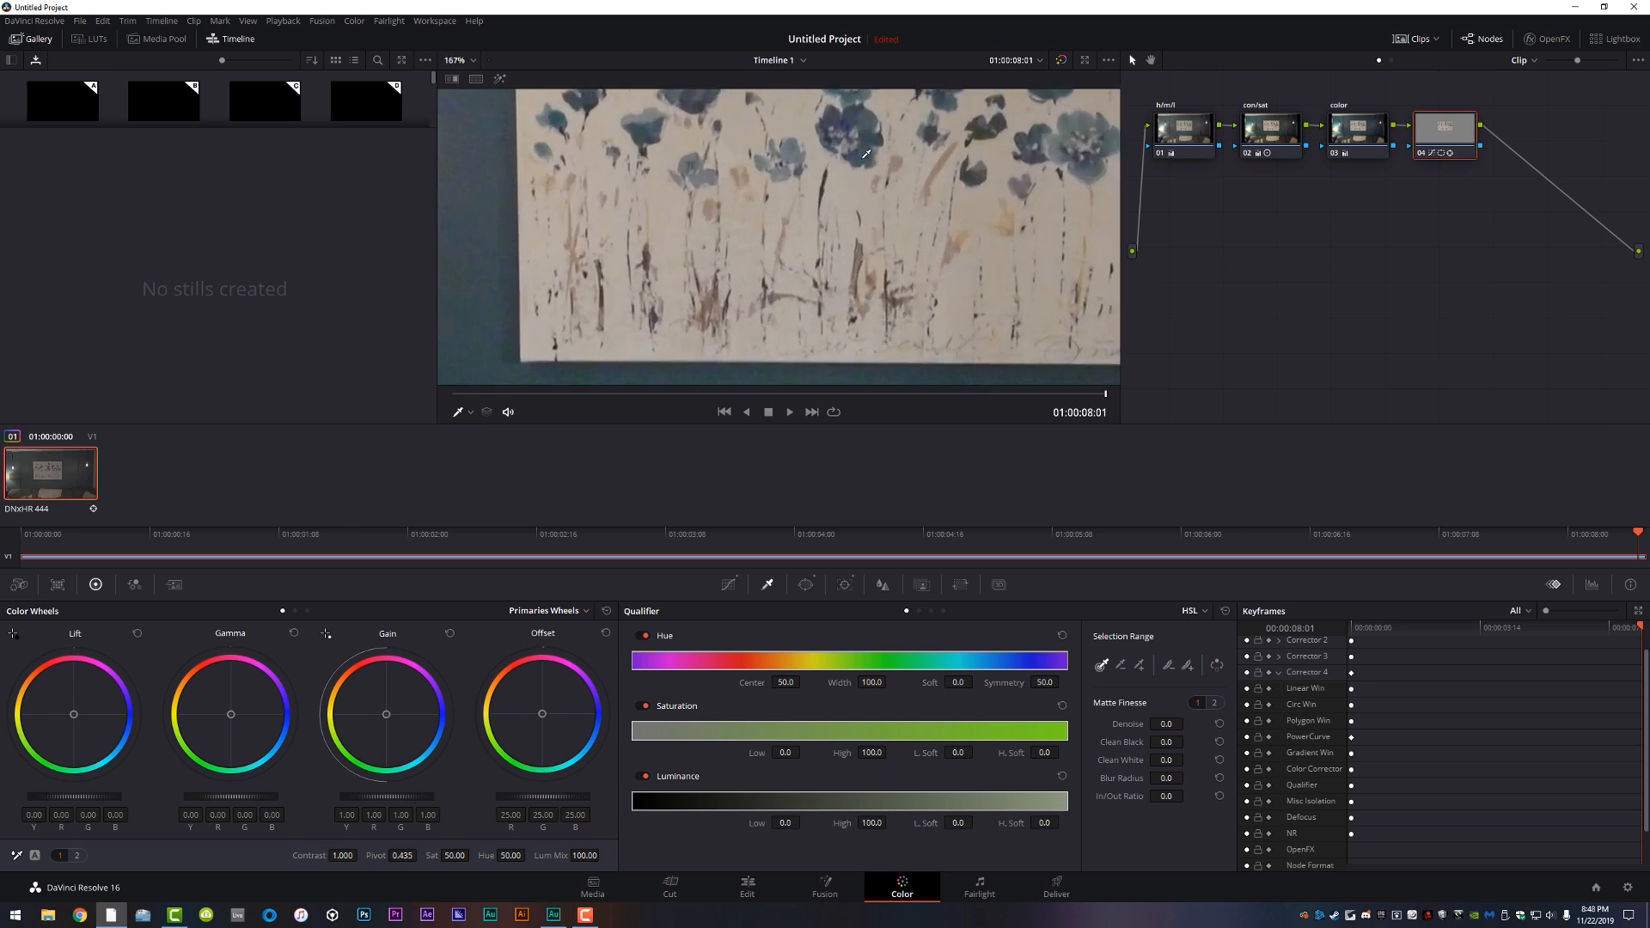
{"action": "left_click", "coordinate": [878, 161]}
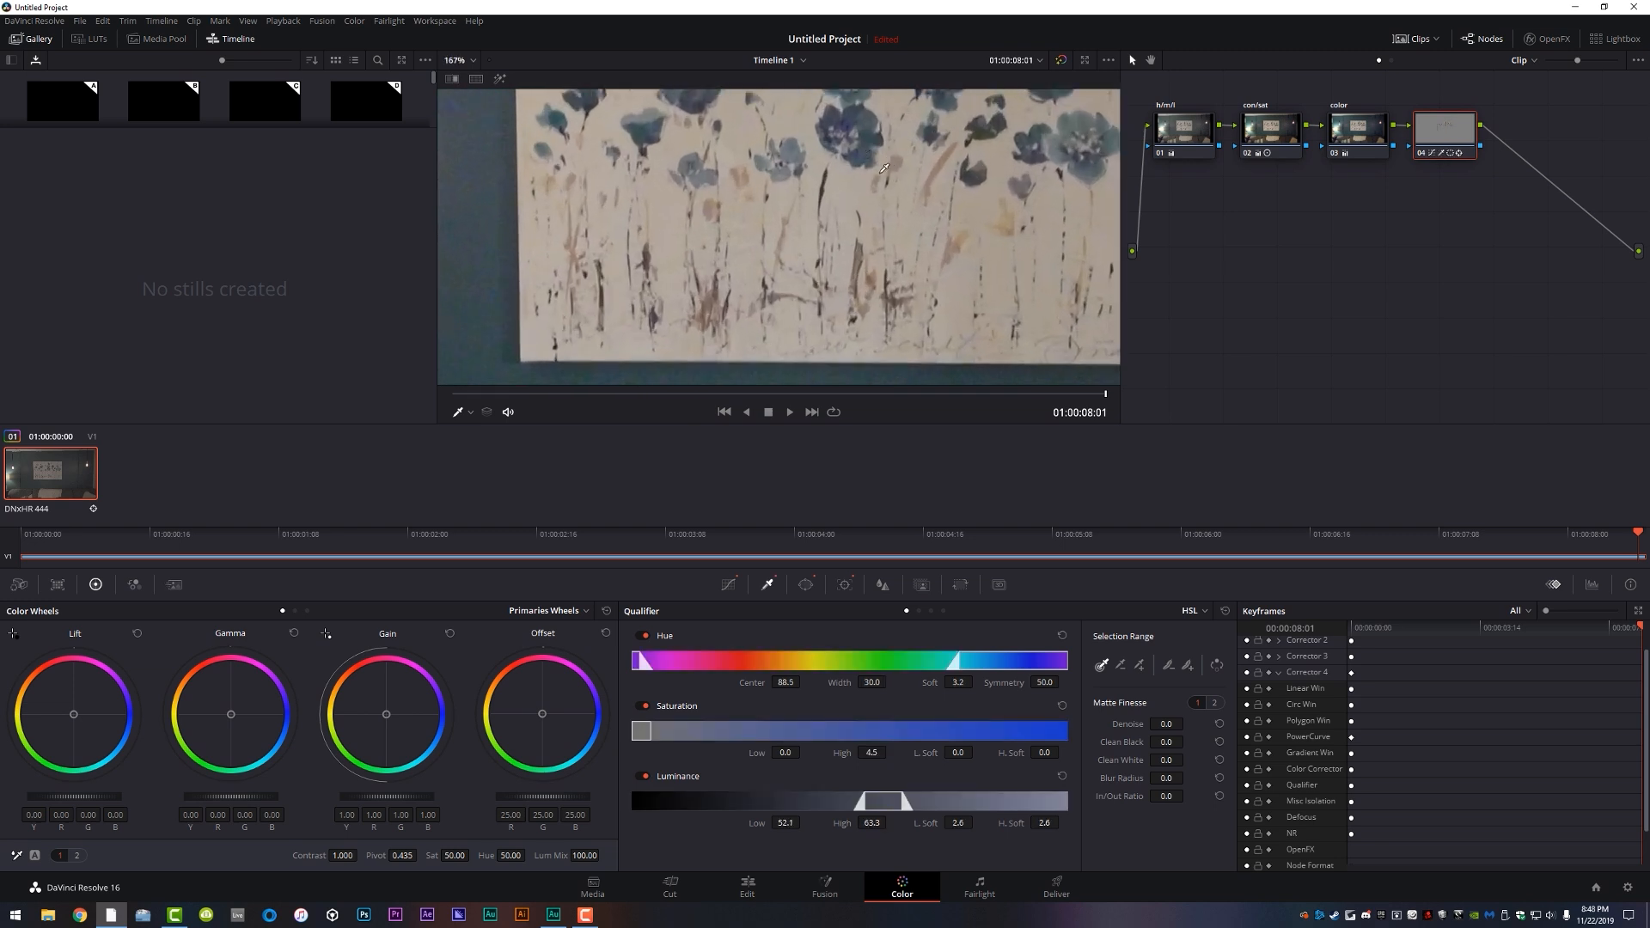
{"action": "key", "text": "shift+h"}
{"action": "scroll", "coordinate": [903, 181], "scroll_direction": "down", "scroll_amount": 4}
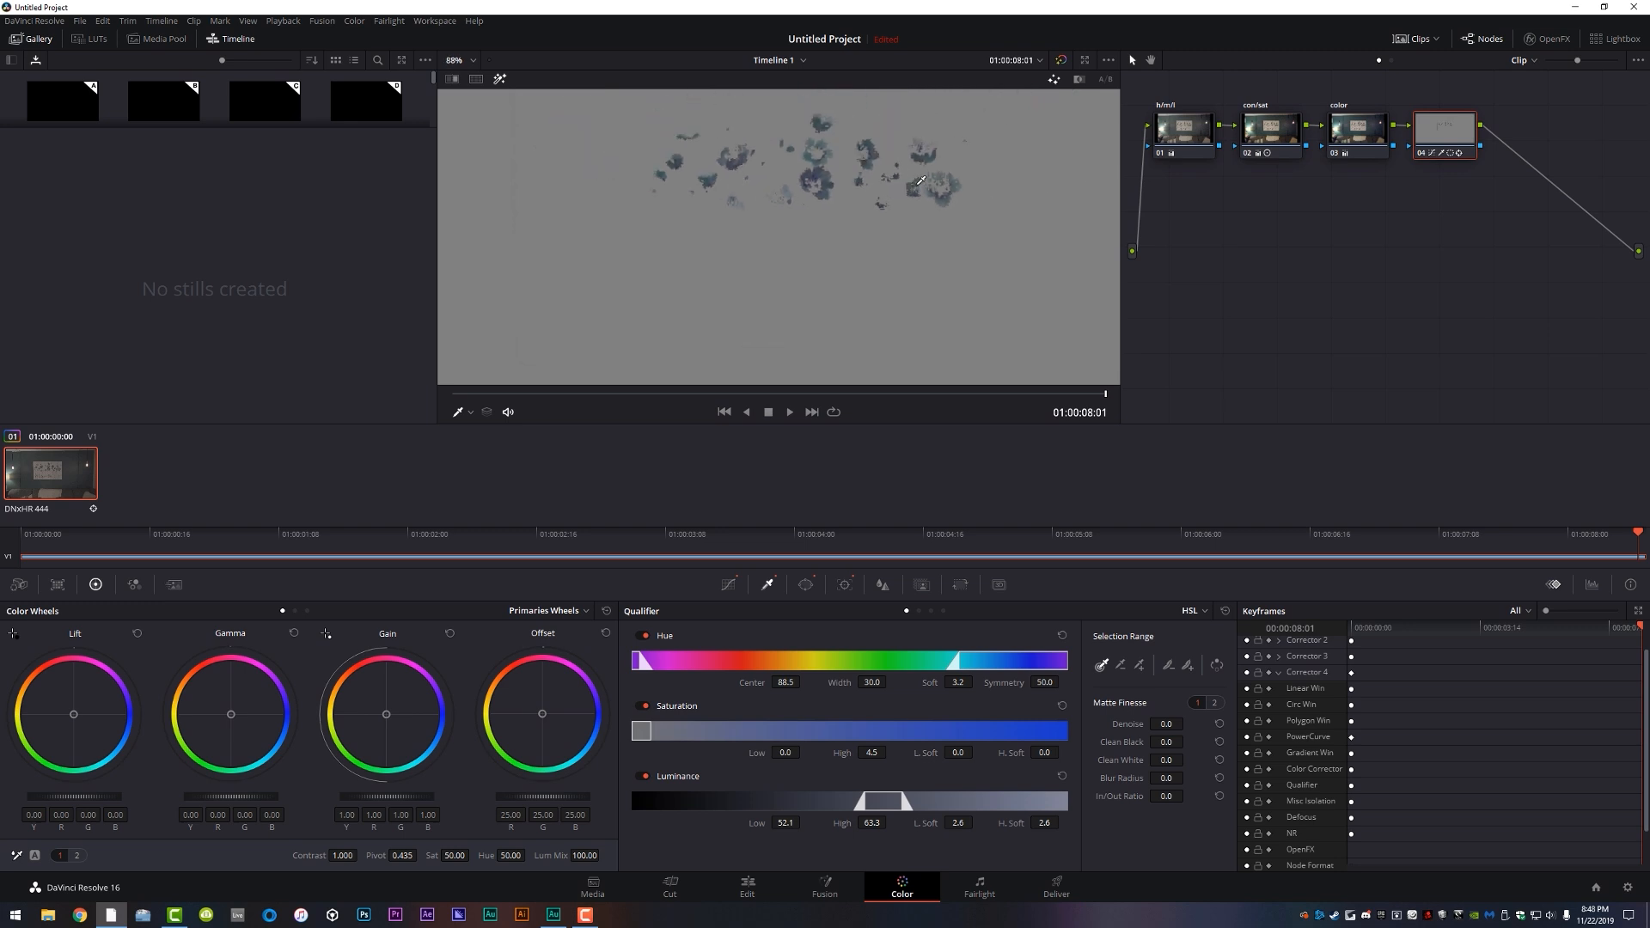
- Refine the flower key to hue width 59.9, saturation high 17.8, luminance 43.6 to 63.4, clean black 4.2 and clean white 2.6
{"action": "left_click_drag", "start_coordinate": [871, 681], "coordinate": [1061, 670]}
{"action": "left_click_drag", "start_coordinate": [873, 753], "coordinate": [953, 741]}
{"action": "left_click_drag", "start_coordinate": [787, 823], "coordinate": [717, 823]}
{"action": "mouse_move", "coordinate": [866, 824]}
{"action": "left_mouse_down"}
{"action": "mouse_move", "coordinate": [918, 822]}
{"action": "mouse_move", "coordinate": [885, 807]}
{"action": "left_mouse_up"}
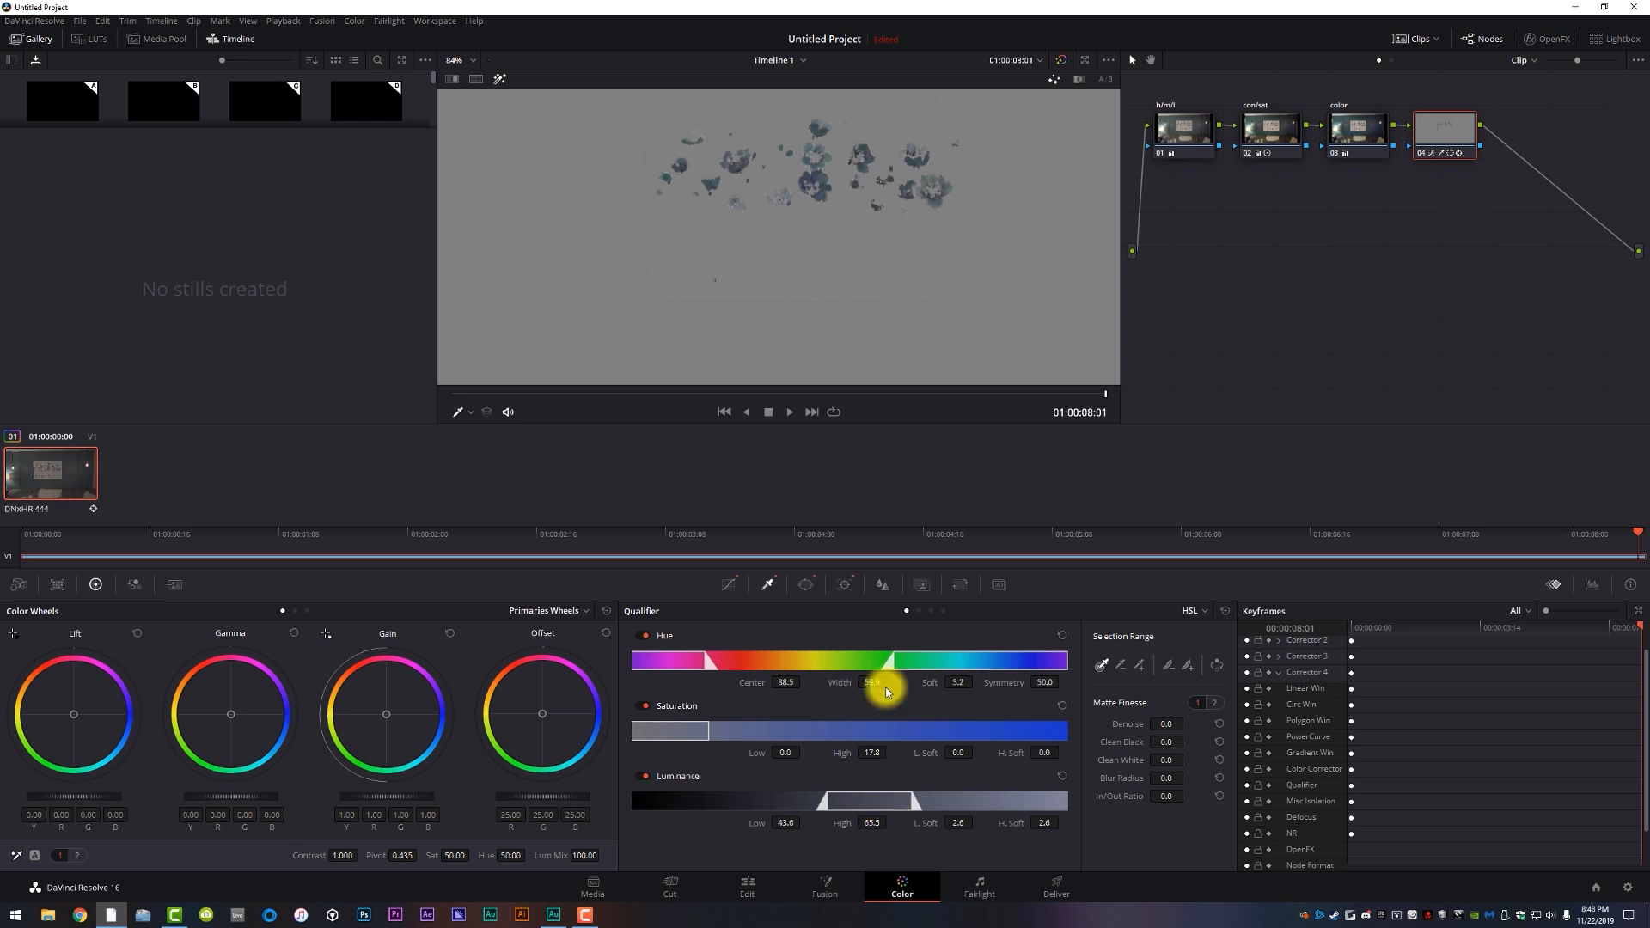
{"action": "mouse_move", "coordinate": [877, 817]}
{"action": "left_mouse_down"}
{"action": "mouse_move", "coordinate": [1002, 811]}
{"action": "mouse_move", "coordinate": [855, 800]}
{"action": "left_mouse_up"}
{"action": "mouse_move", "coordinate": [1172, 745]}
{"action": "left_mouse_down"}
{"action": "mouse_move", "coordinate": [1203, 748]}
{"action": "mouse_move", "coordinate": [1183, 759]}
{"action": "left_mouse_up"}
{"action": "scroll", "coordinate": [906, 164], "scroll_direction": "down", "scroll_amount": 3}
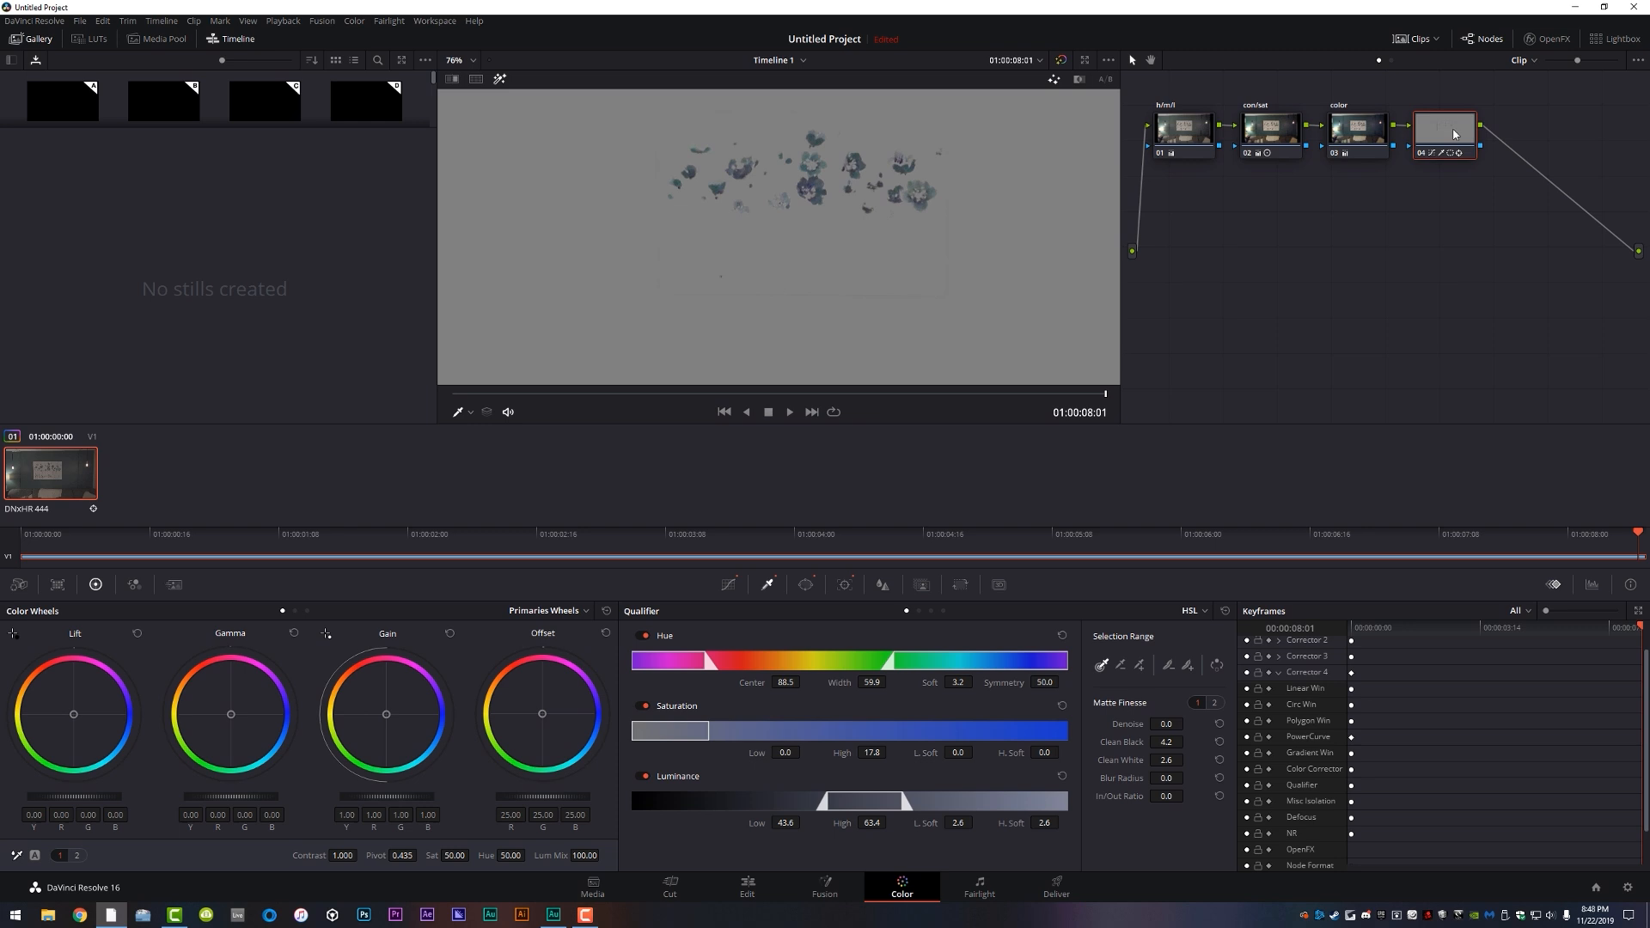
- Turn off the highlight and recolor the keyed flowers orange by shifting the lift toward orange
{"action": "key", "text": "shift+h"}
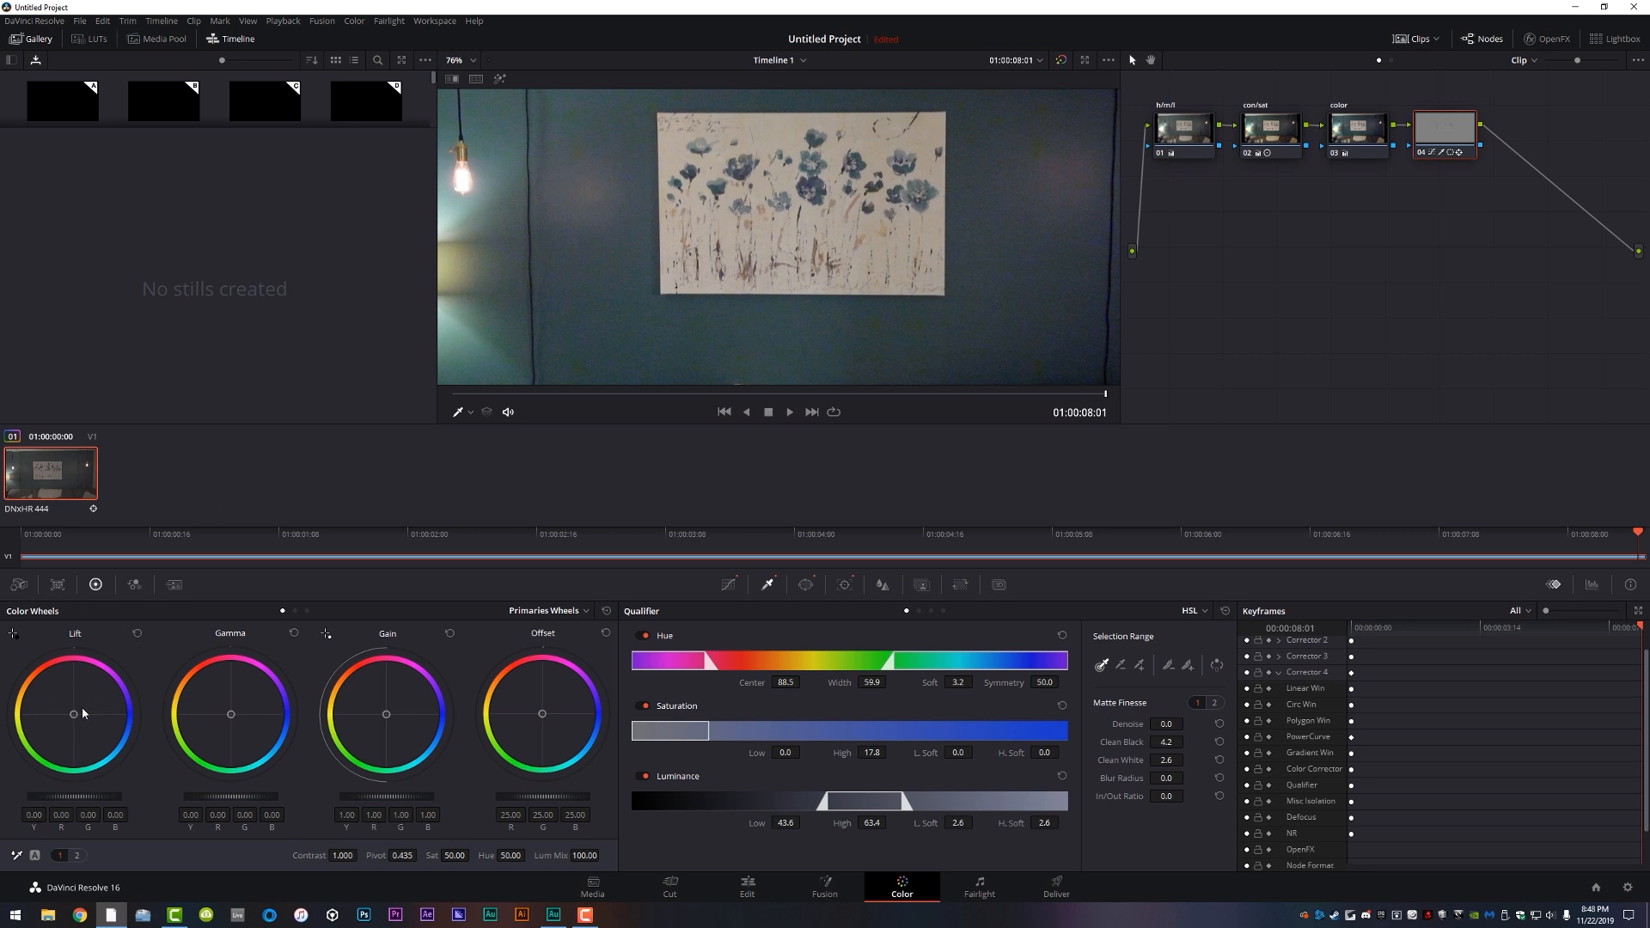
{"action": "left_click_drag", "start_coordinate": [73, 715], "coordinate": [65, 697]}
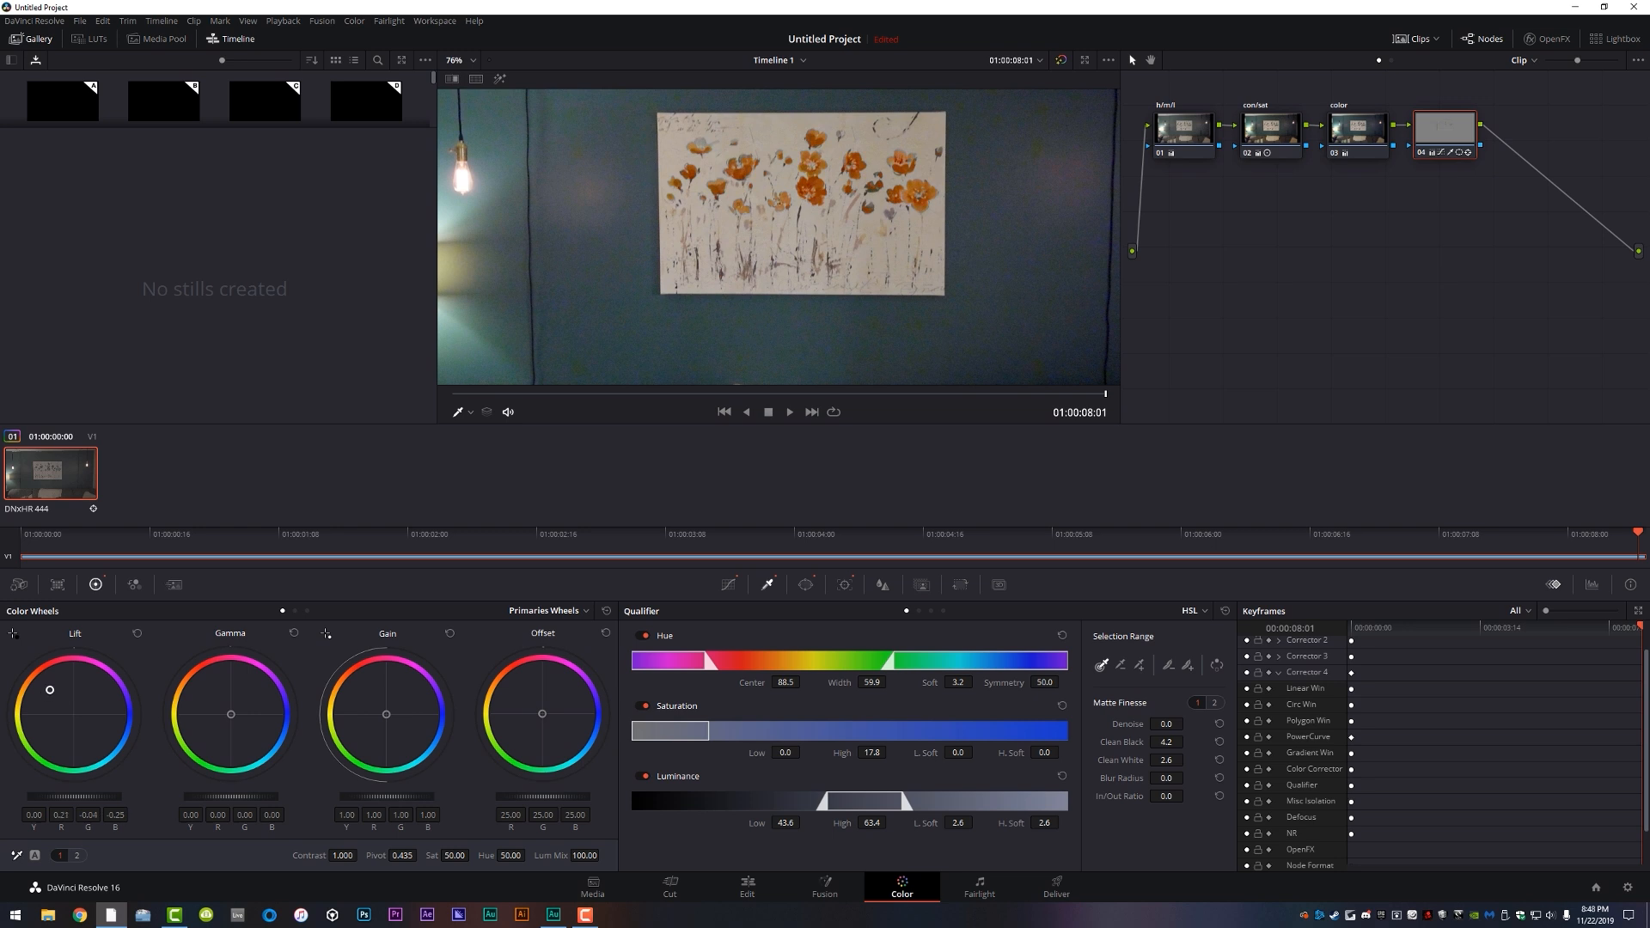
- Play and scrub the clip to review the orange flowers, and briefly highlight the fourth node's isolated area
{"action": "left_click_drag", "start_coordinate": [545, 394], "coordinate": [363, 398]}
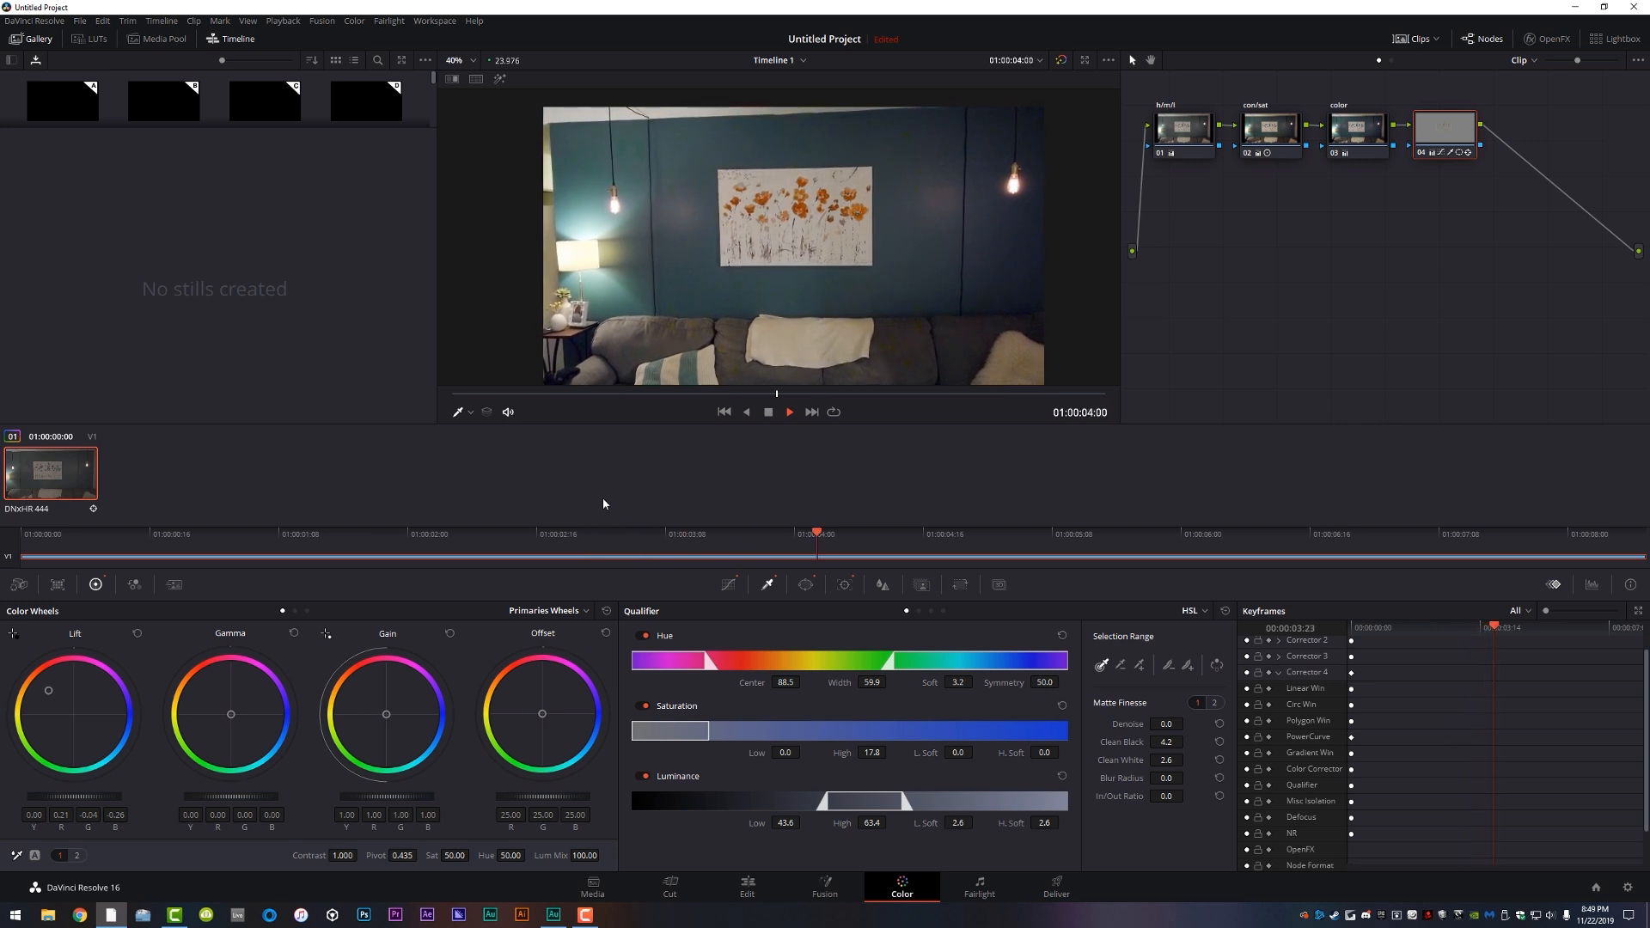
{"action": "key", "text": "space"}
{"action": "left_click_drag", "start_coordinate": [783, 393], "coordinate": [679, 394]}
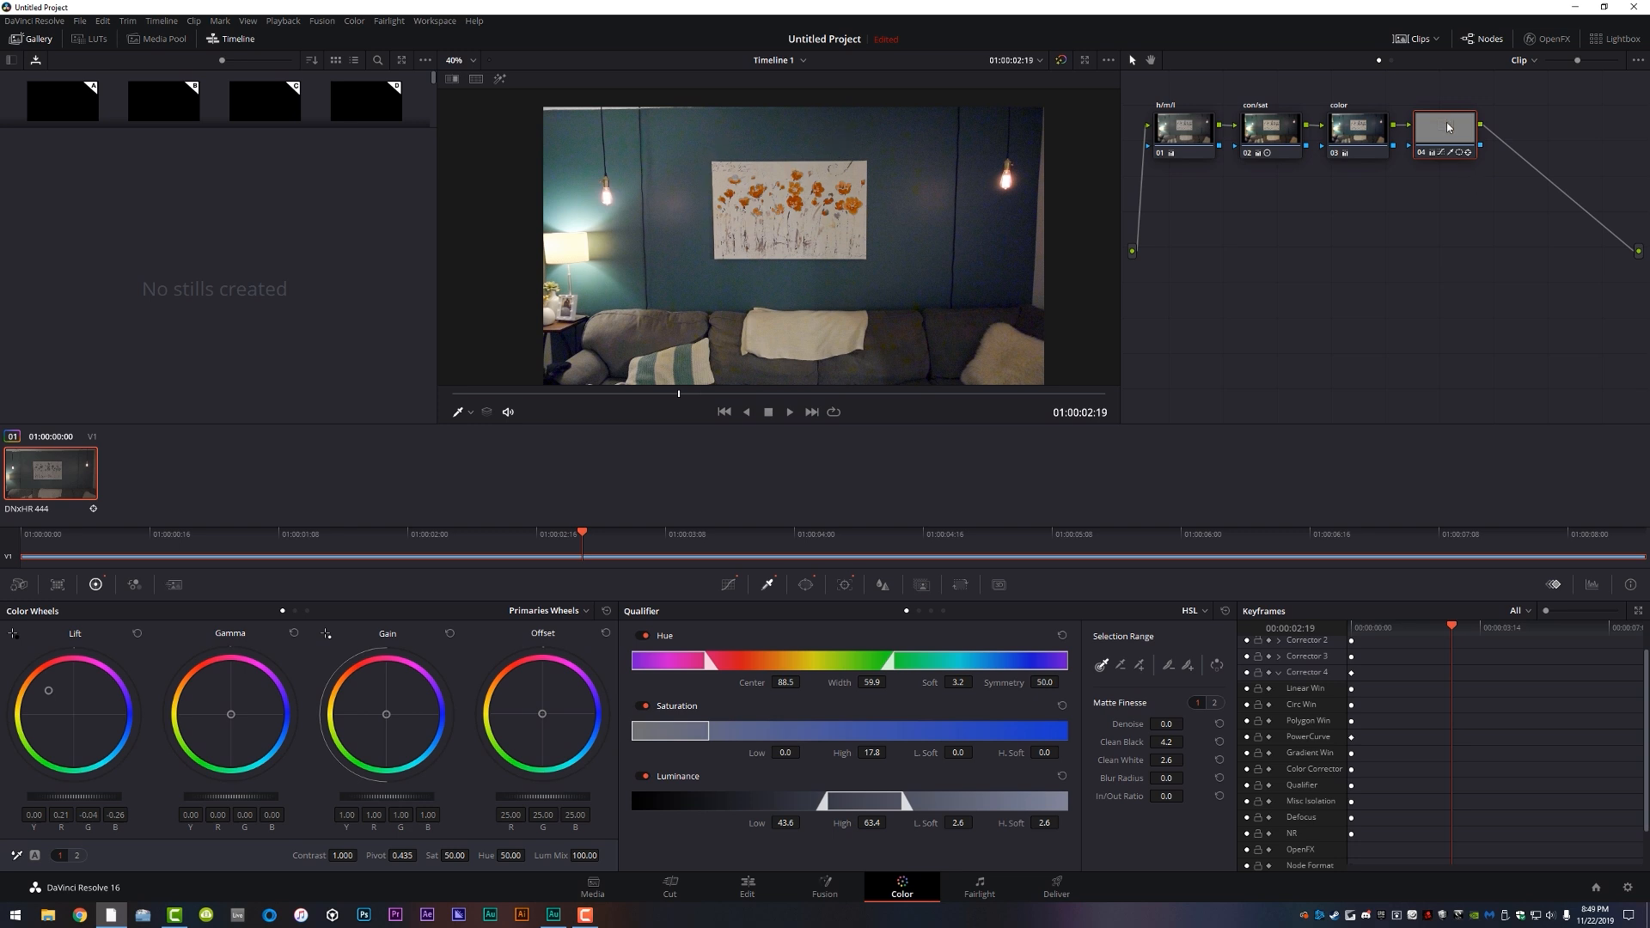
{"action": "key", "text": "shift+h"}
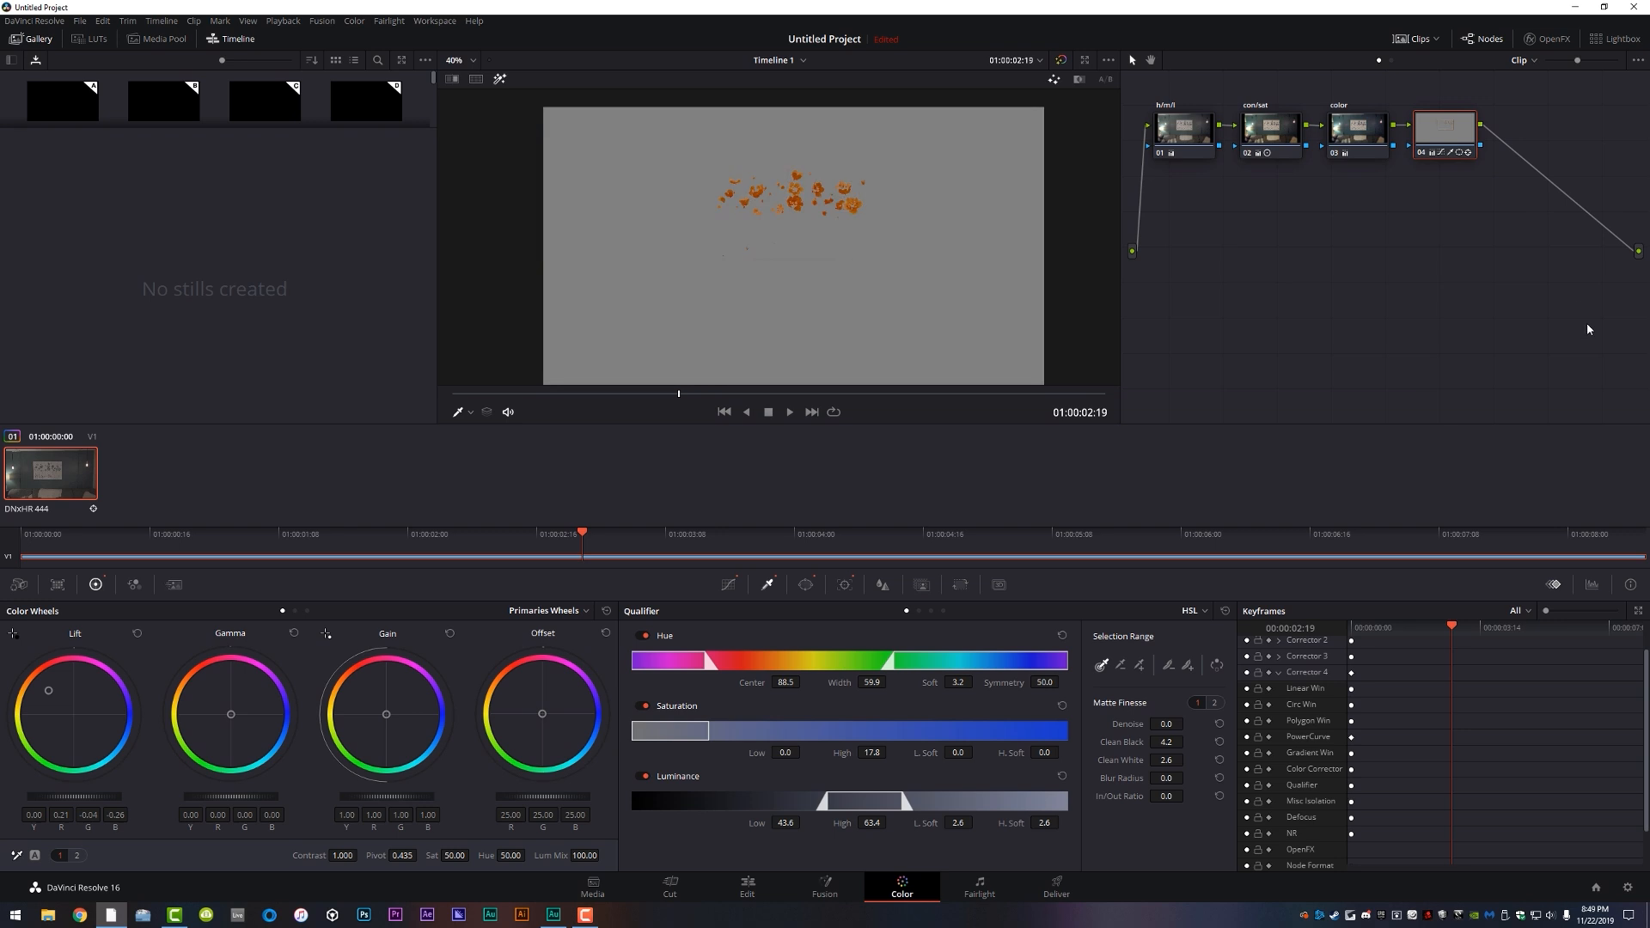
{"action": "key", "text": "shift+h"}
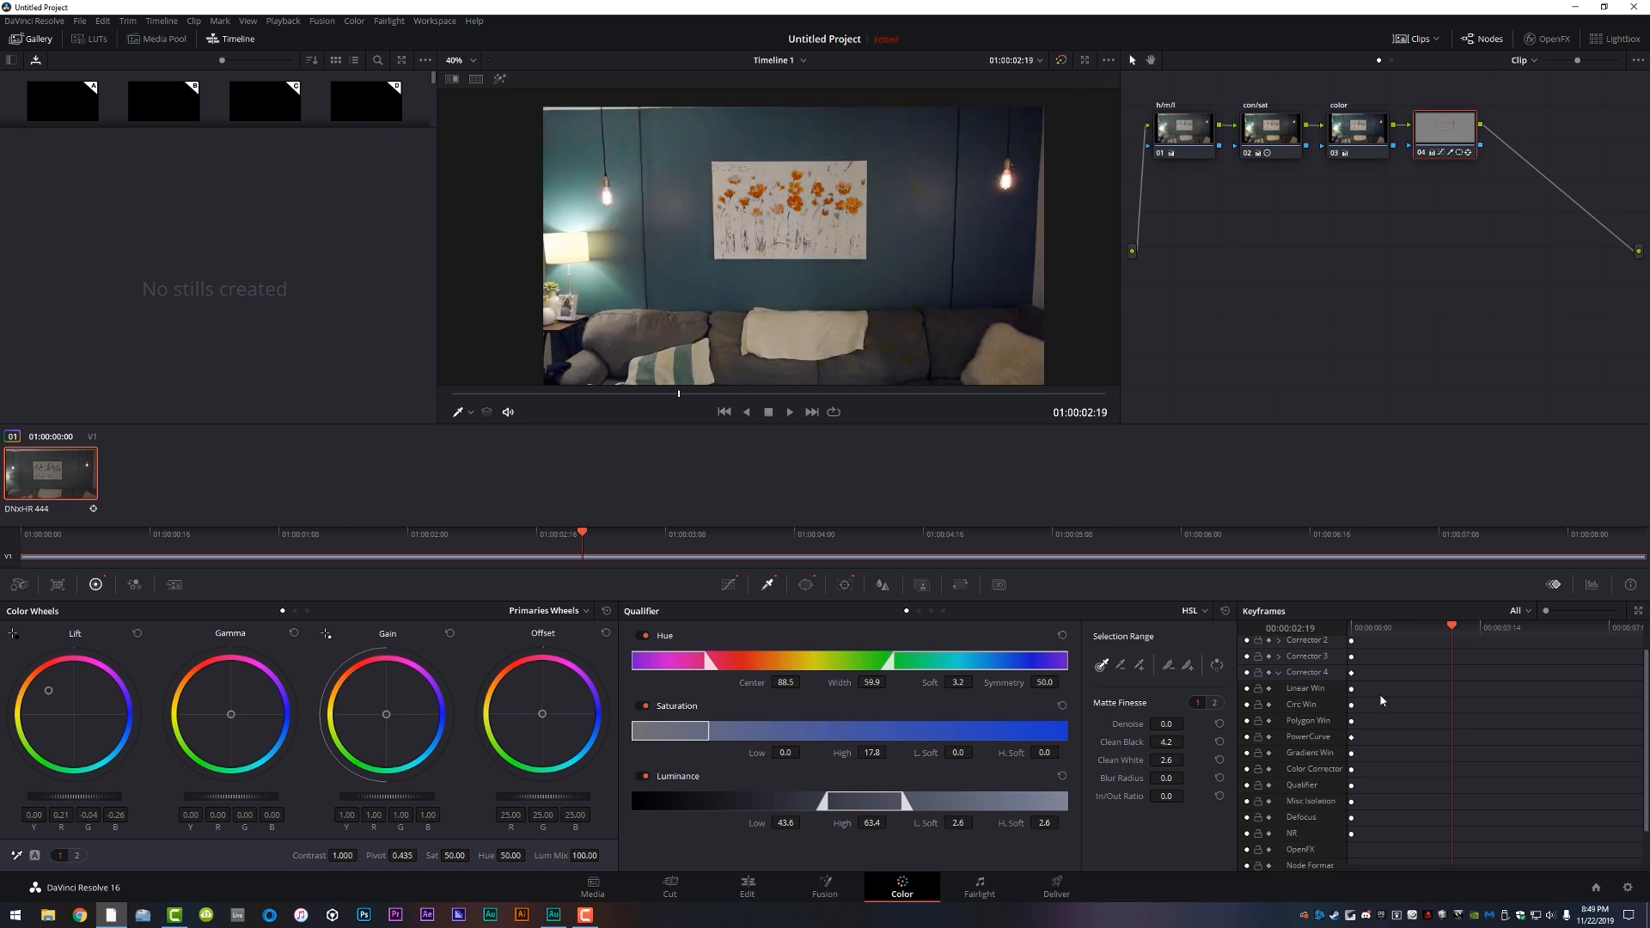
- Keyframe Corrector 4 from orange flowers at the first frame to blue at 01:00:06:17 by shifting lift toward blue, and replay from the start
{"action": "left_click_drag", "start_coordinate": [530, 395], "coordinate": [449, 403]}
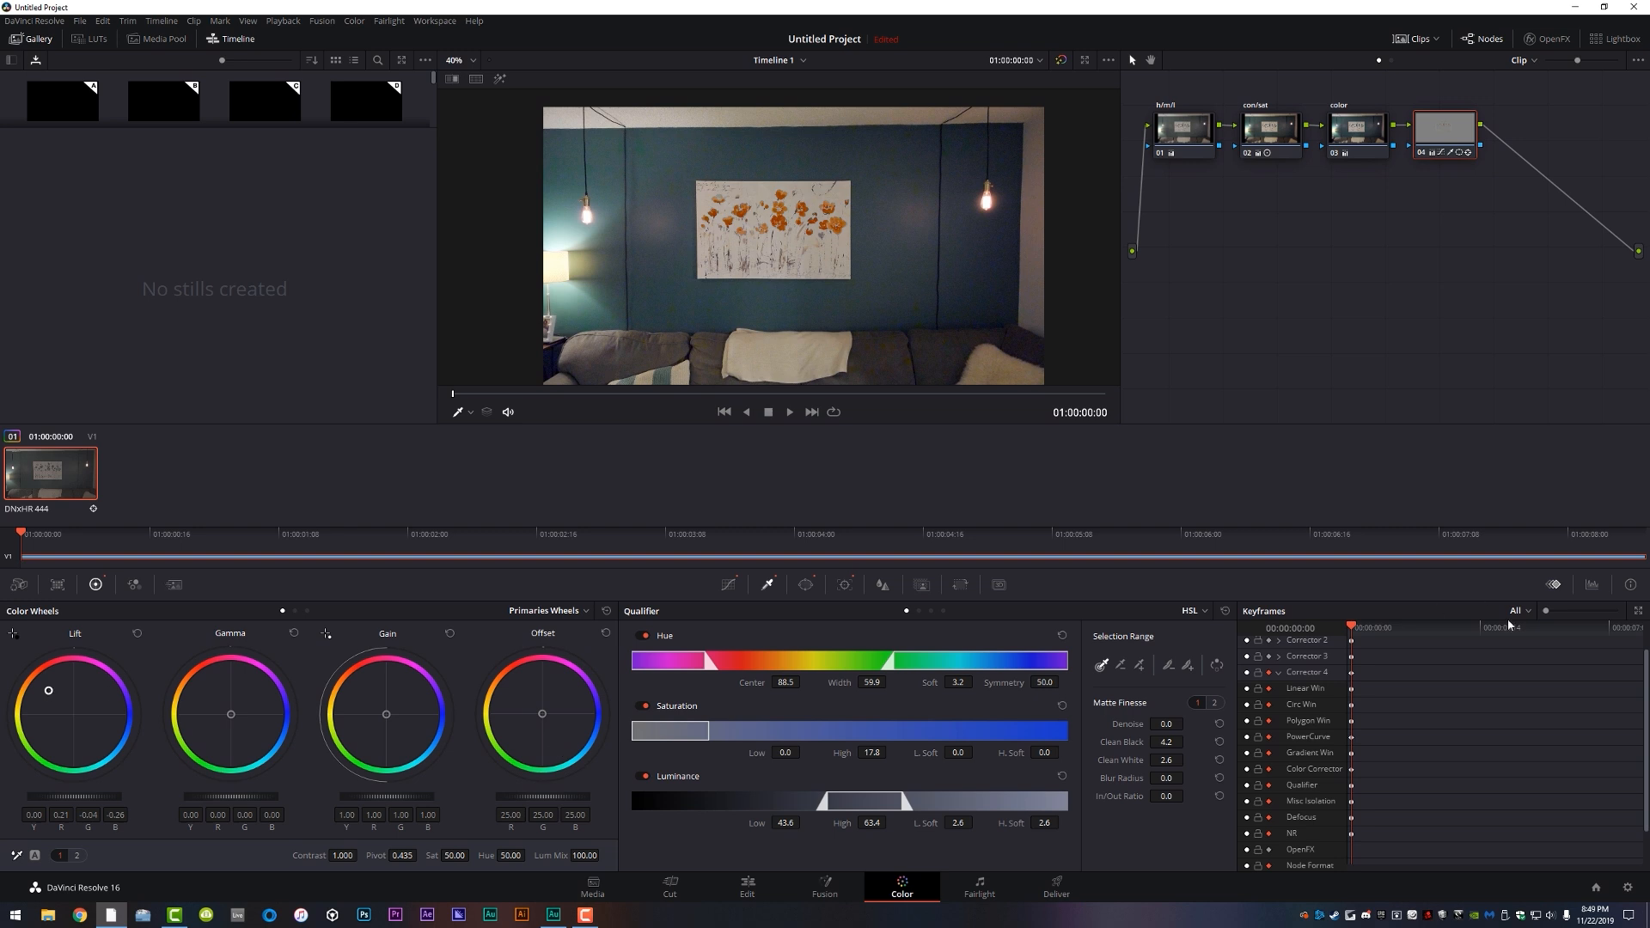
{"action": "left_click_drag", "start_coordinate": [1500, 631], "coordinate": [1599, 632]}
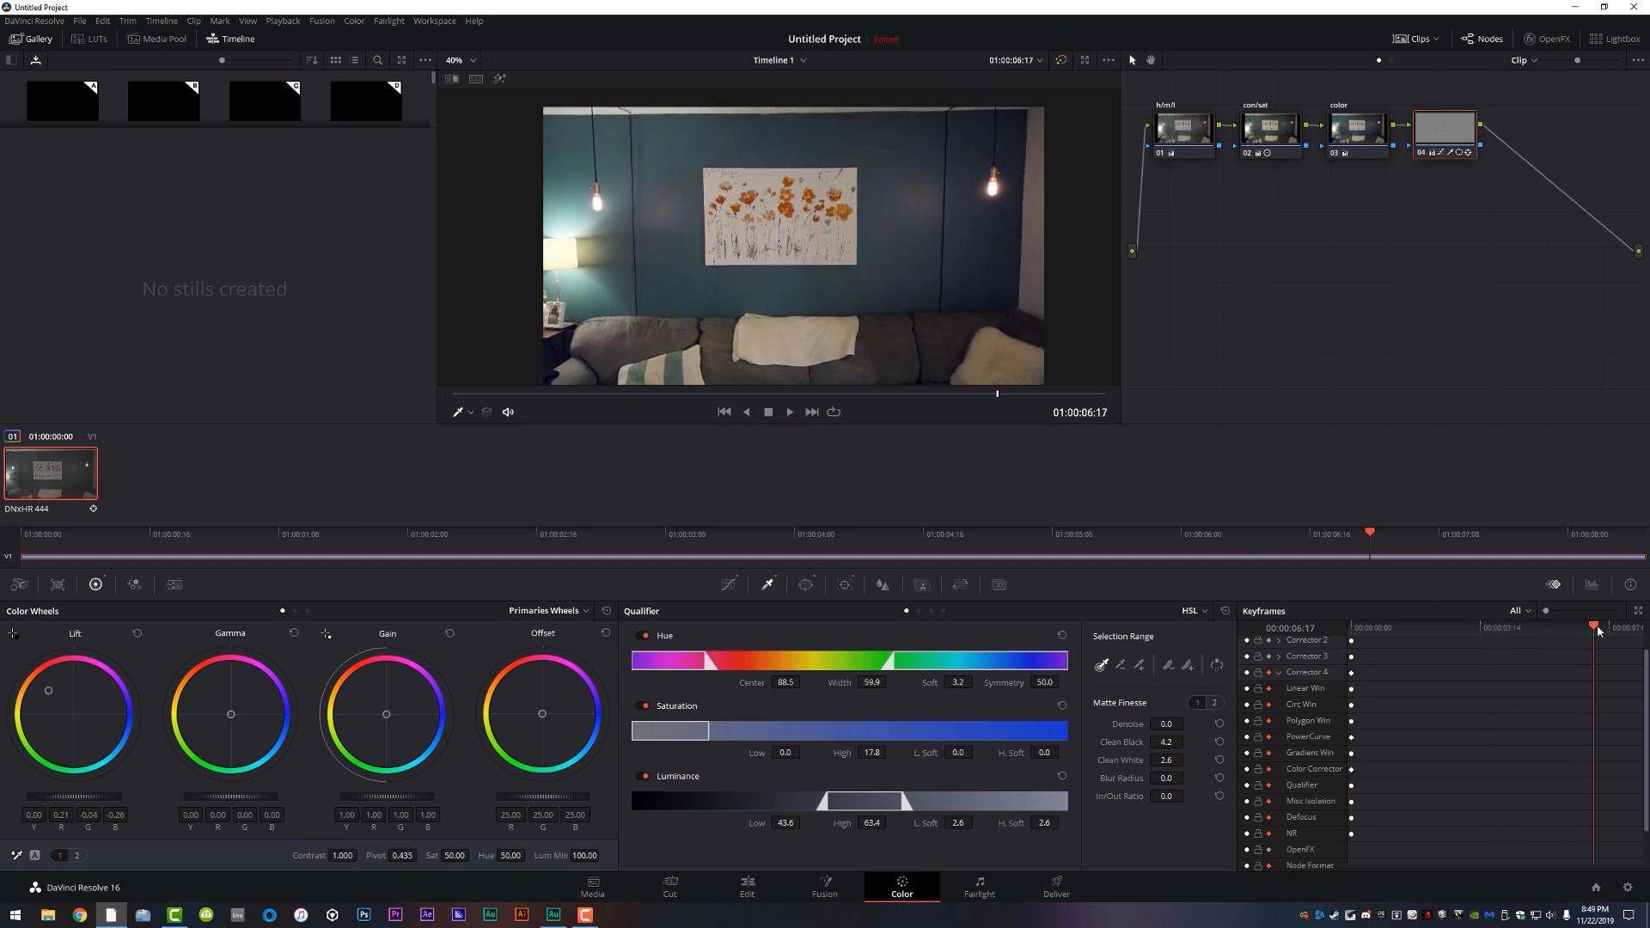
{"action": "left_click_drag", "start_coordinate": [49, 692], "coordinate": [63, 696]}
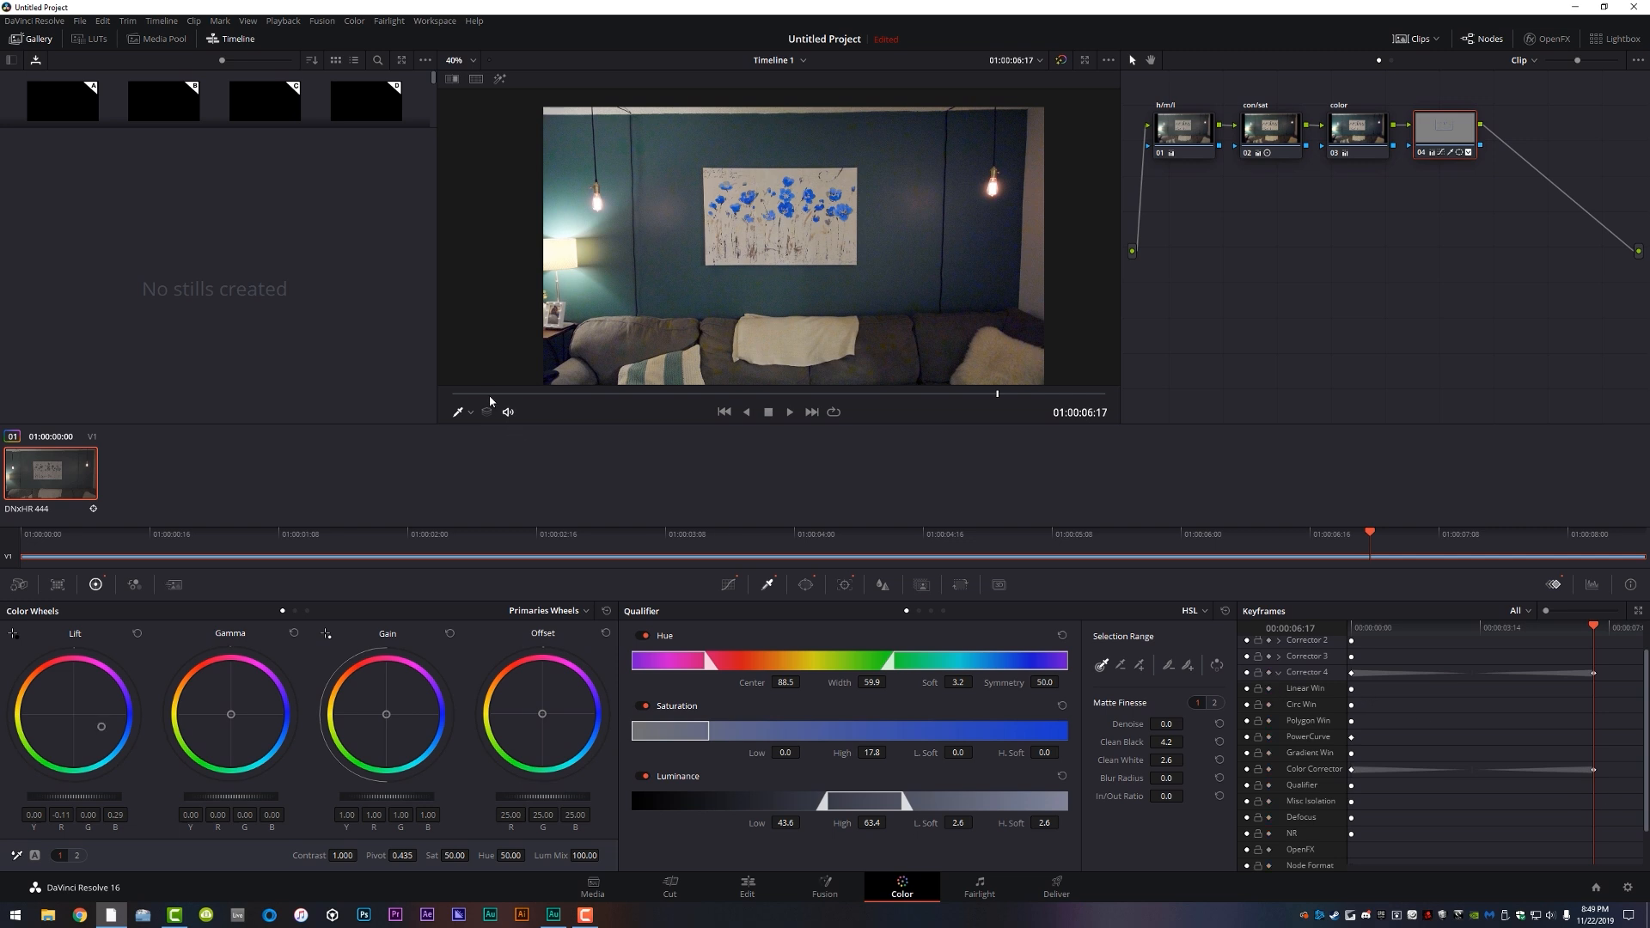
{"action": "left_click_drag", "start_coordinate": [479, 395], "coordinate": [311, 383]}
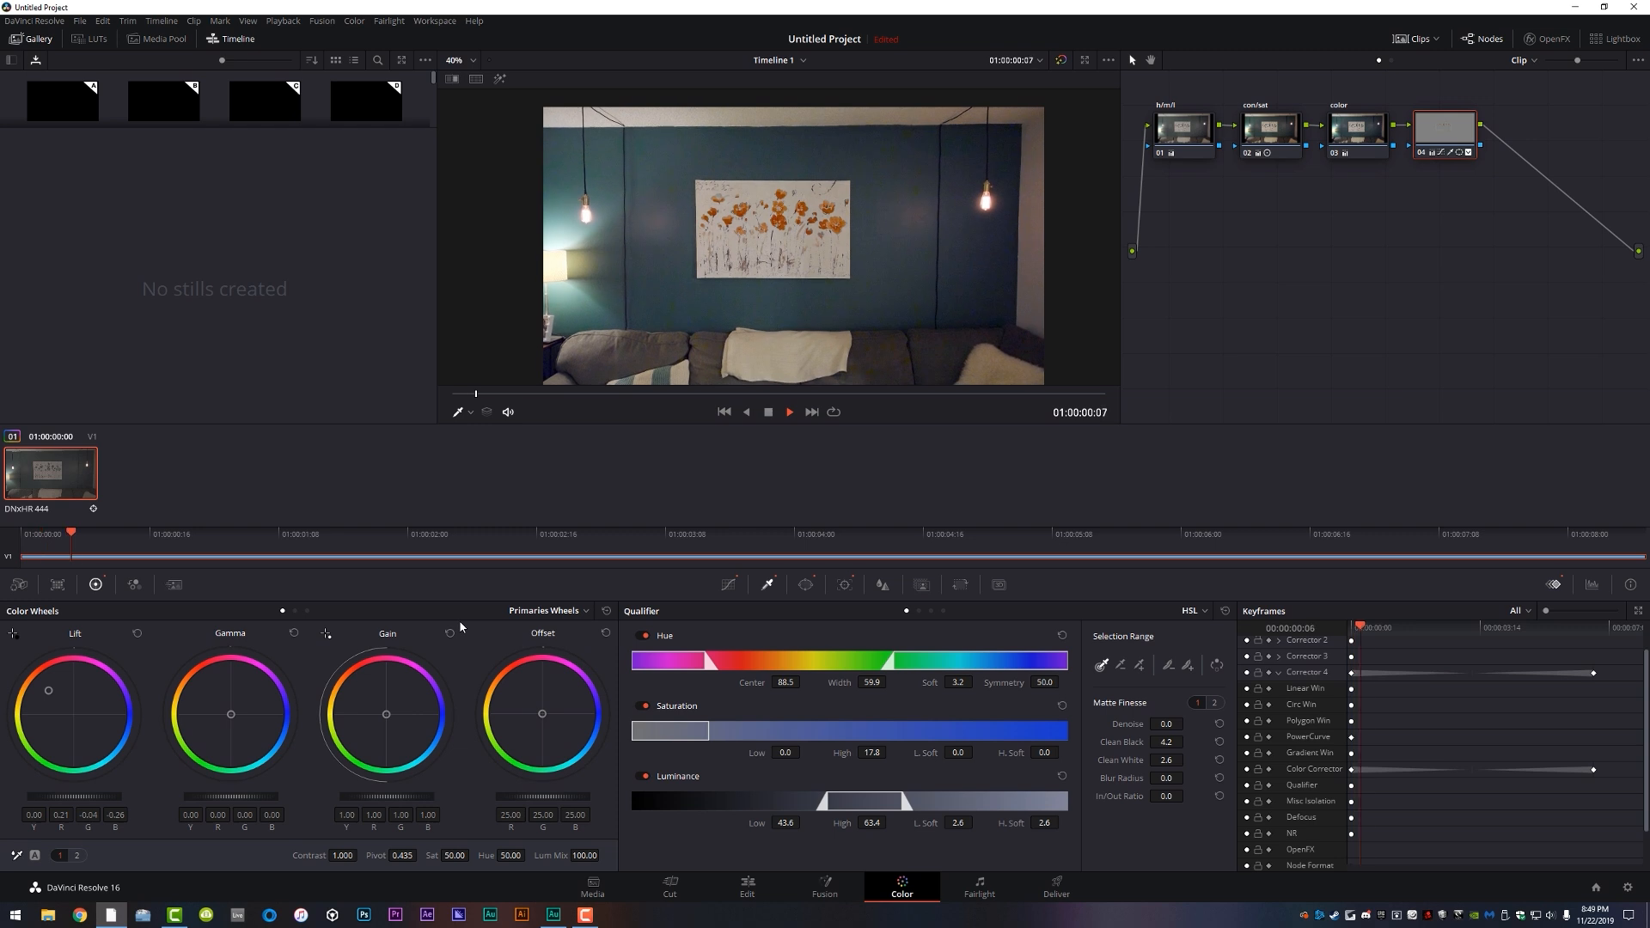